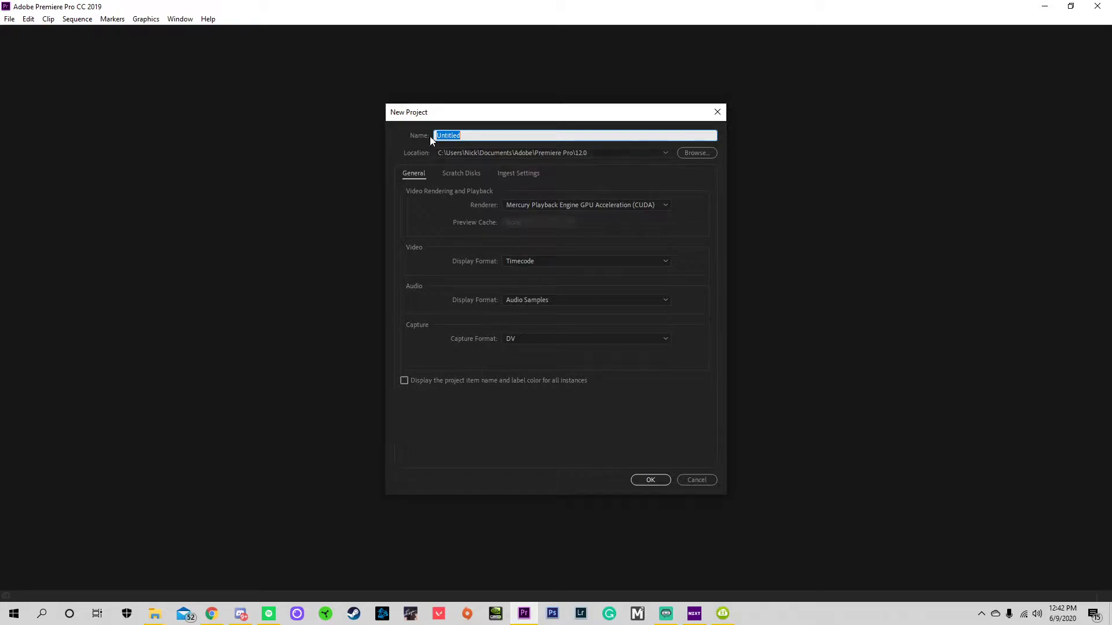
Create the project as Untitled, overwriting the existing one, and narrow the Source monitor to enlarge the Program monitor.
{"action": "left_click", "coordinate": [646, 482]}
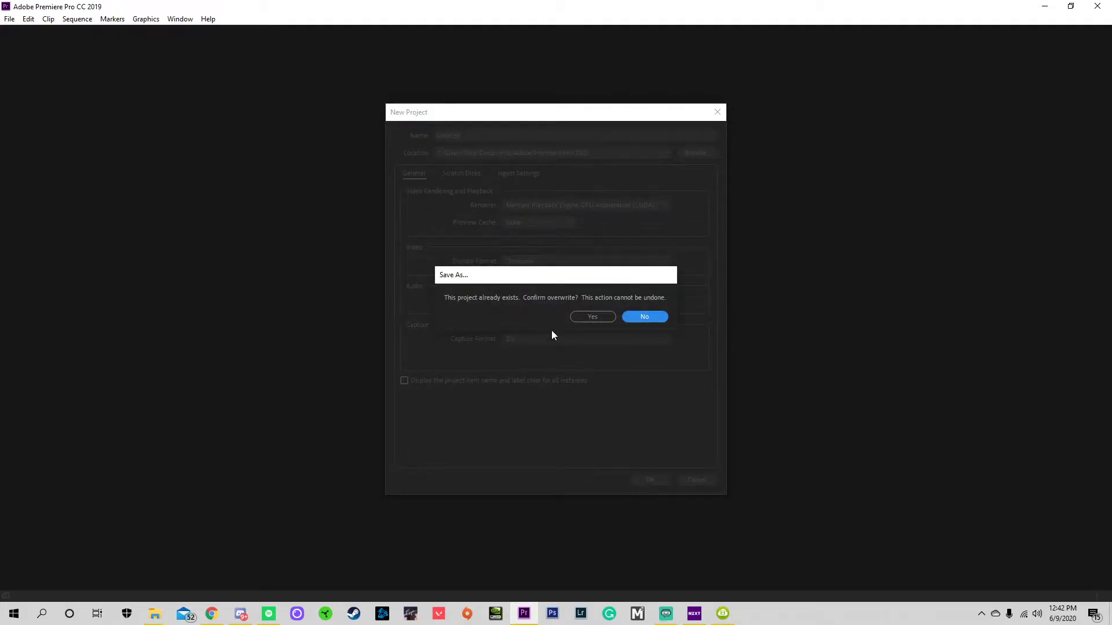
{"action": "left_click", "coordinate": [585, 318]}
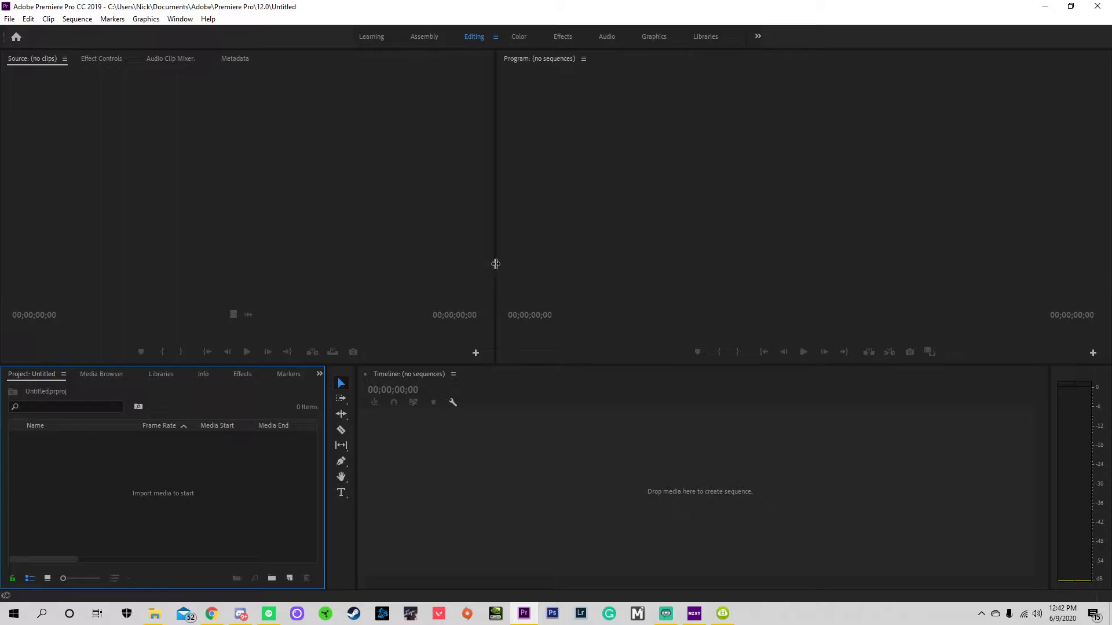
{"action": "left_click_drag", "start_coordinate": [495, 263], "coordinate": [438, 272]}
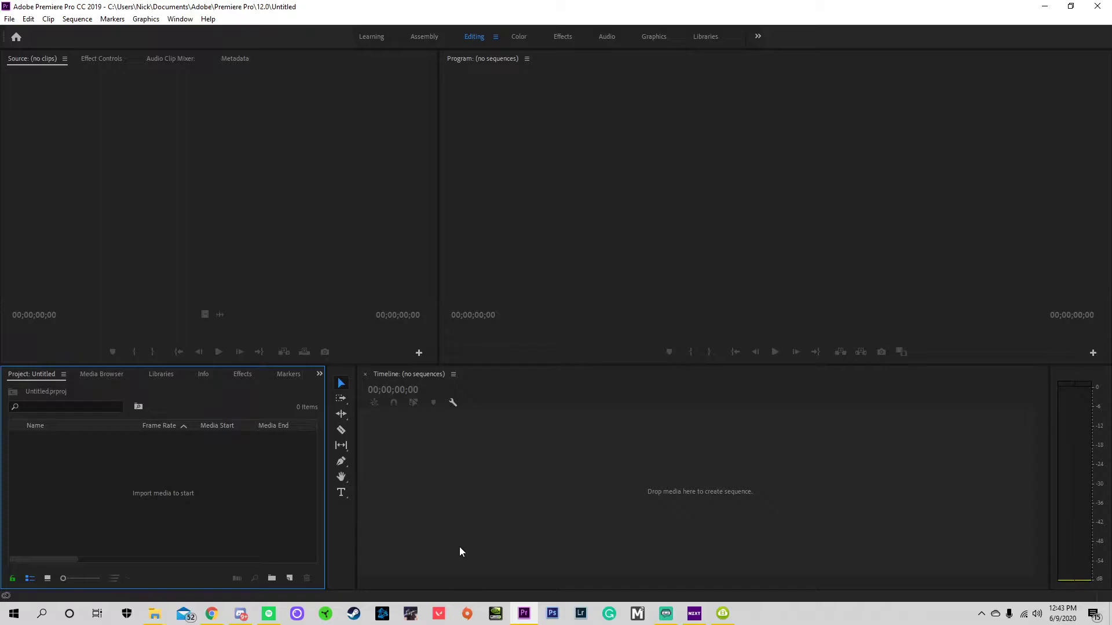
Import the Flume - Spring audio track from File Explorer into the project.
{"action": "mouse_move", "coordinate": [154, 613]}
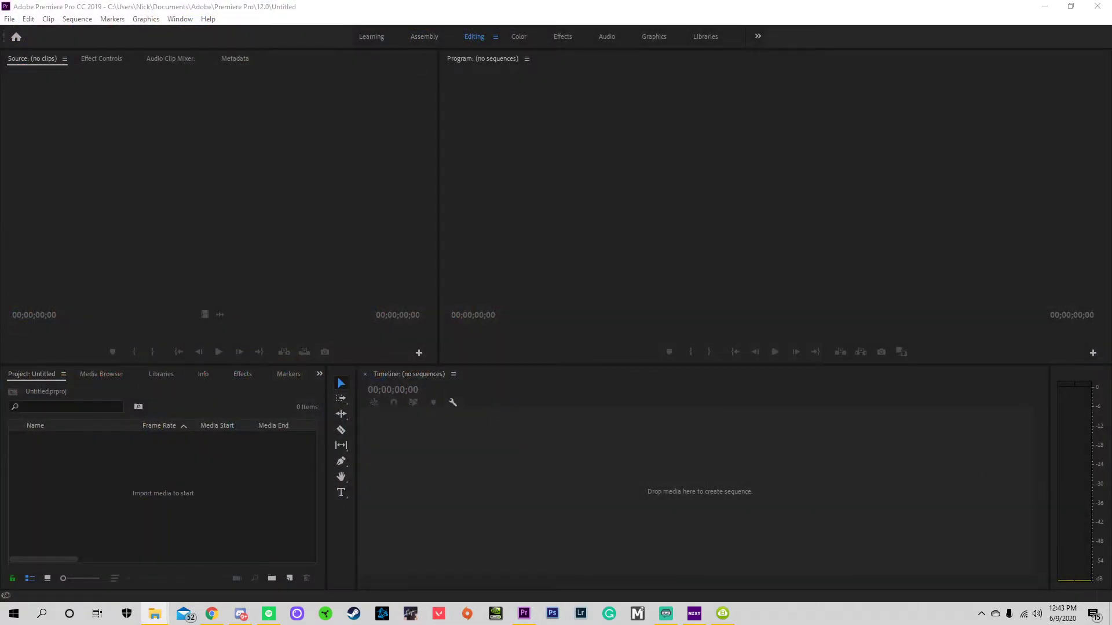
{"action": "left_click_drag", "start_coordinate": [301, 469], "coordinate": [137, 513]}
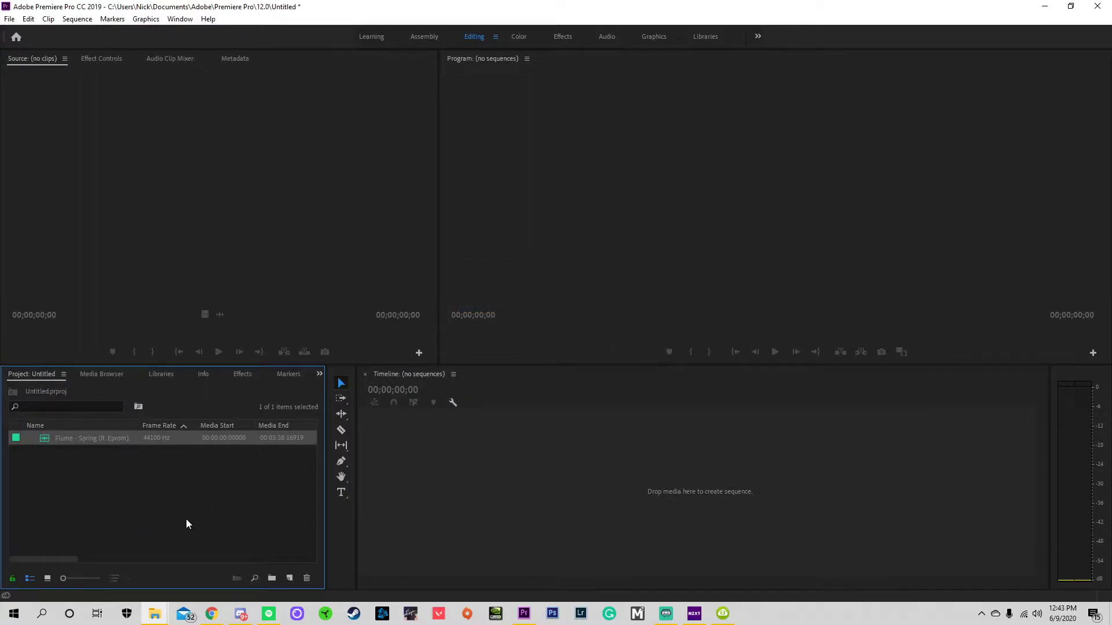
{"action": "left_click", "coordinate": [99, 375]}
{"action": "left_click", "coordinate": [58, 375]}
{"action": "left_click", "coordinate": [84, 373]}
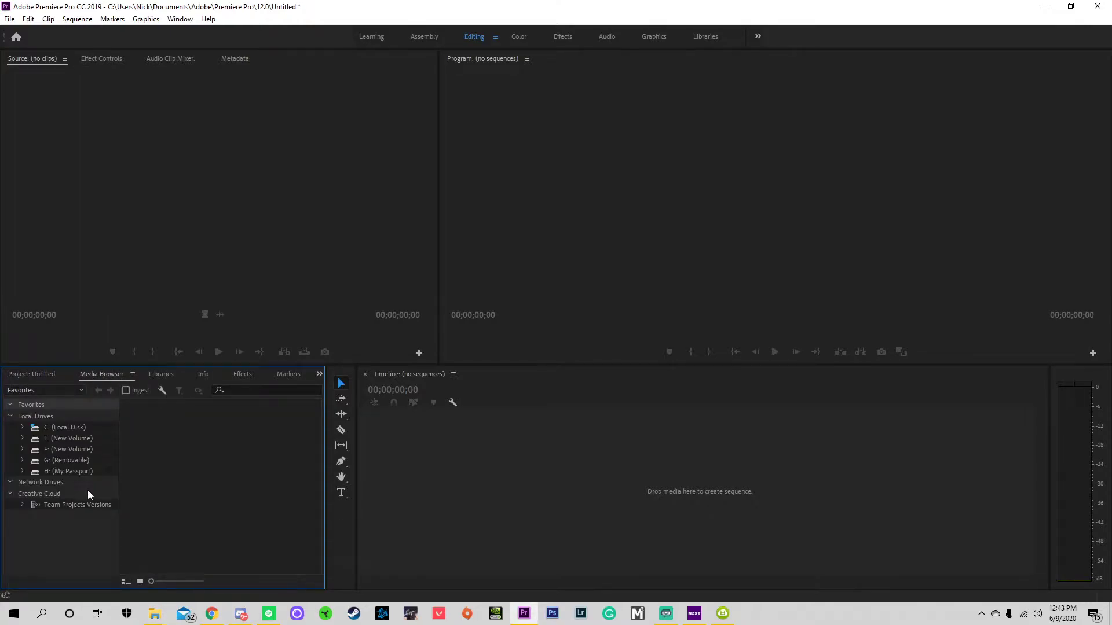
{"action": "left_click", "coordinate": [38, 375]}
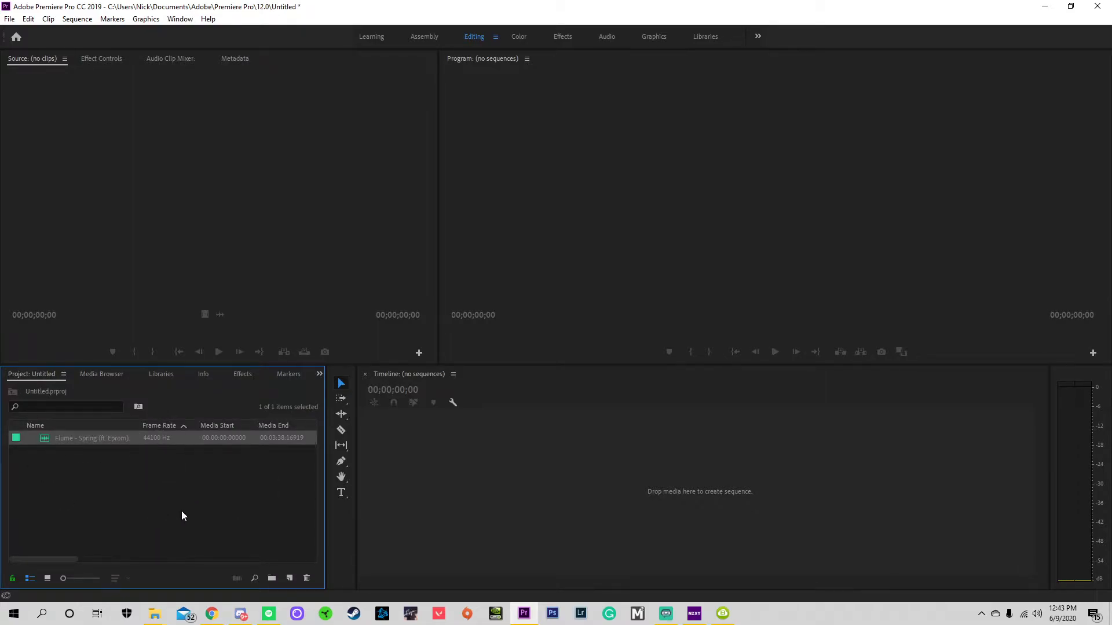
Display the project items as thumbnails instead of a list.
{"action": "left_click", "coordinate": [45, 578]}
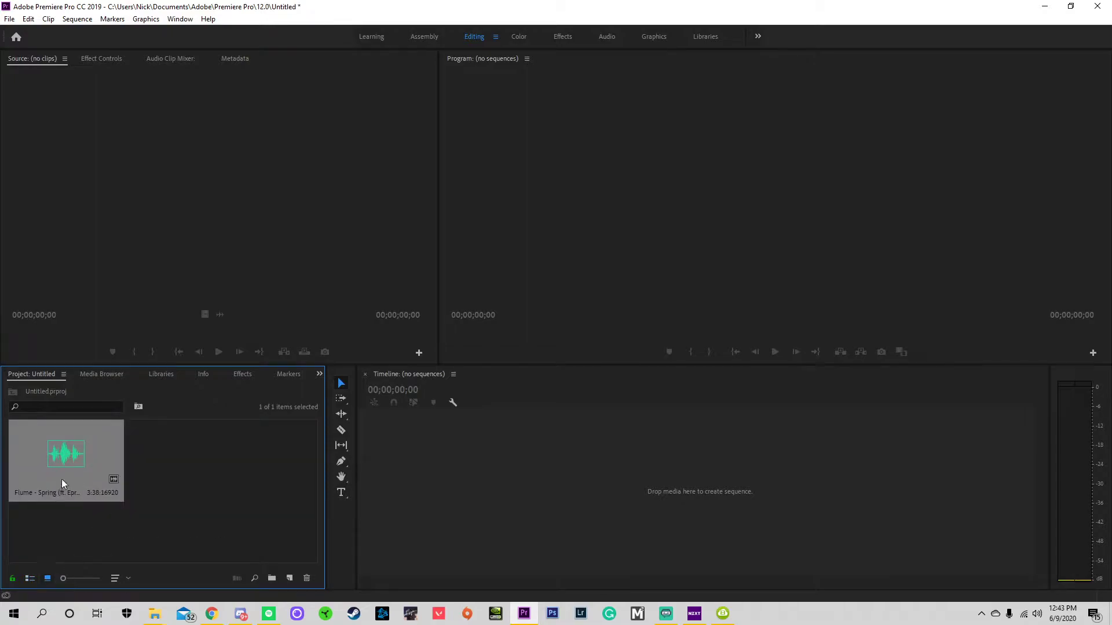
{"action": "left_click", "coordinate": [30, 579]}
{"action": "left_click", "coordinate": [46, 578]}
{"action": "left_click", "coordinate": [9, 18]}
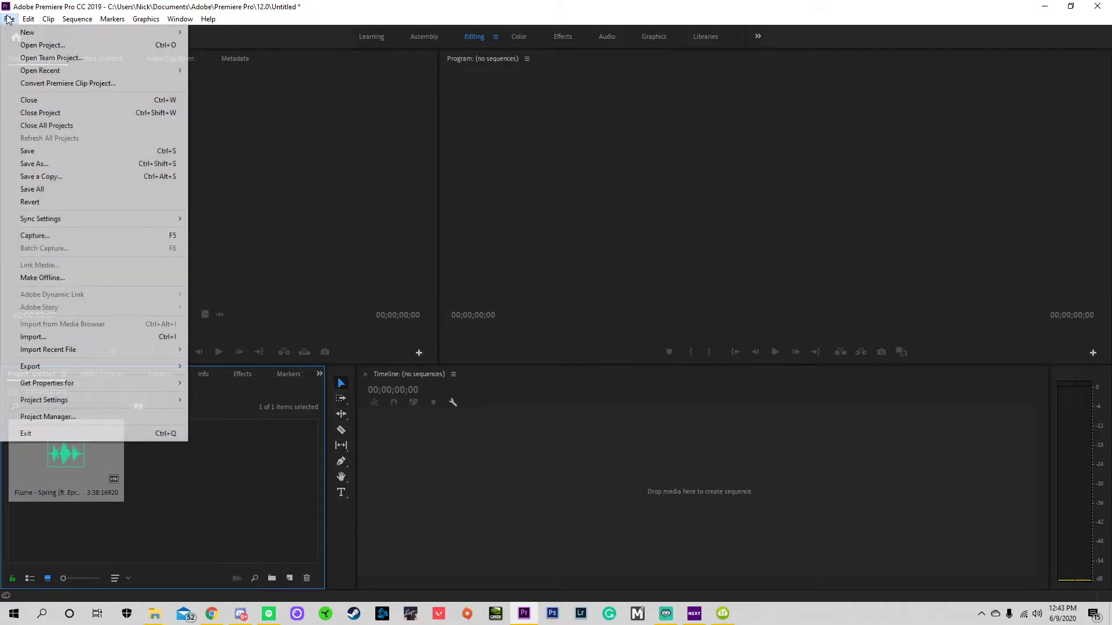
{"action": "left_click", "coordinate": [42, 339]}
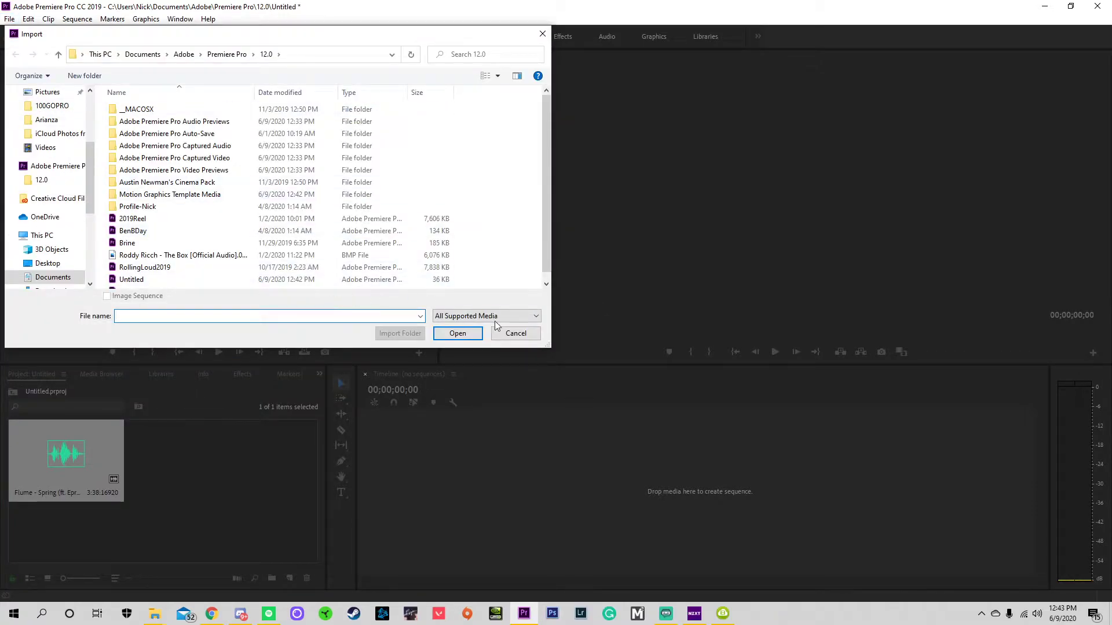
{"action": "left_click", "coordinate": [513, 333]}
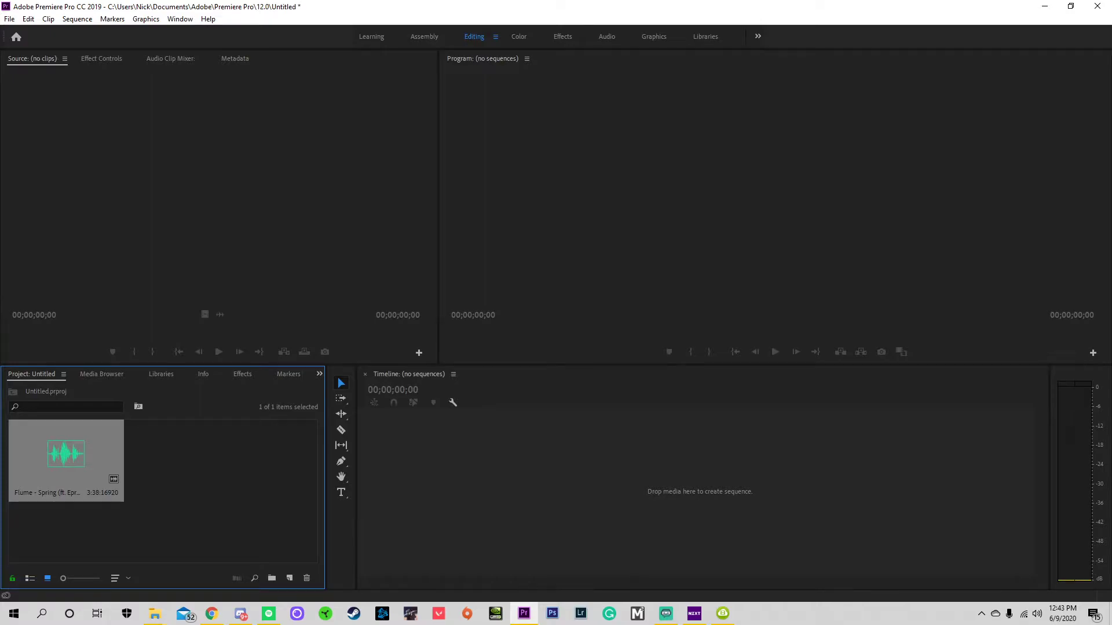
{"action": "key", "text": "ctrl+i"}
Switch to File Explorer, open the Piermont footage folder in SynchSMG and enlarge its thumbnails.
{"action": "key", "text": "alt+Tab"}
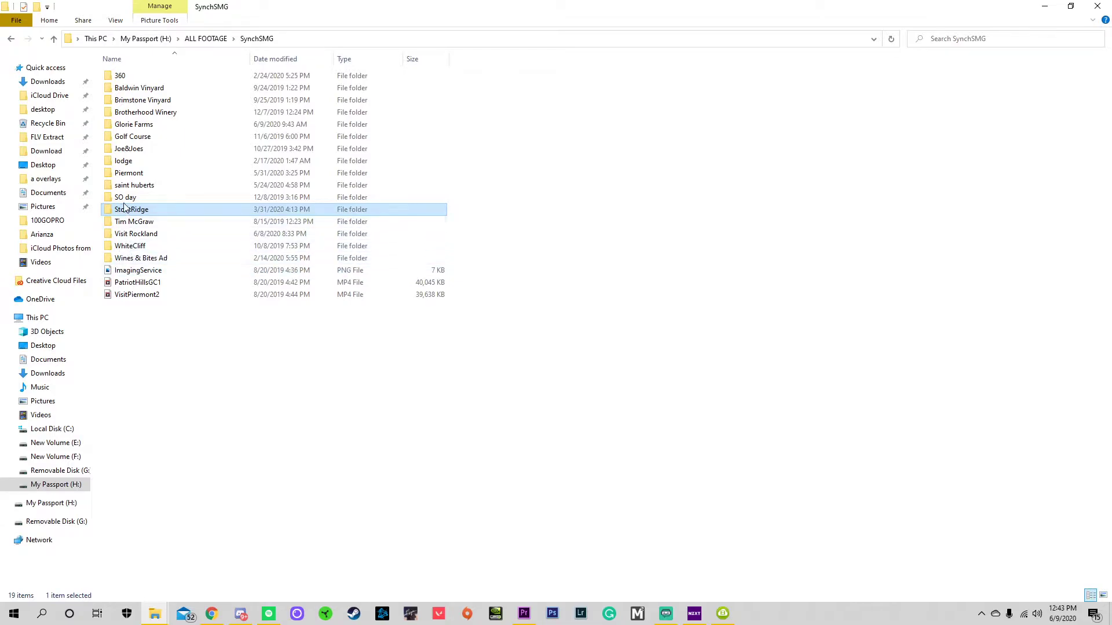
{"action": "double_click", "coordinate": [125, 173]}
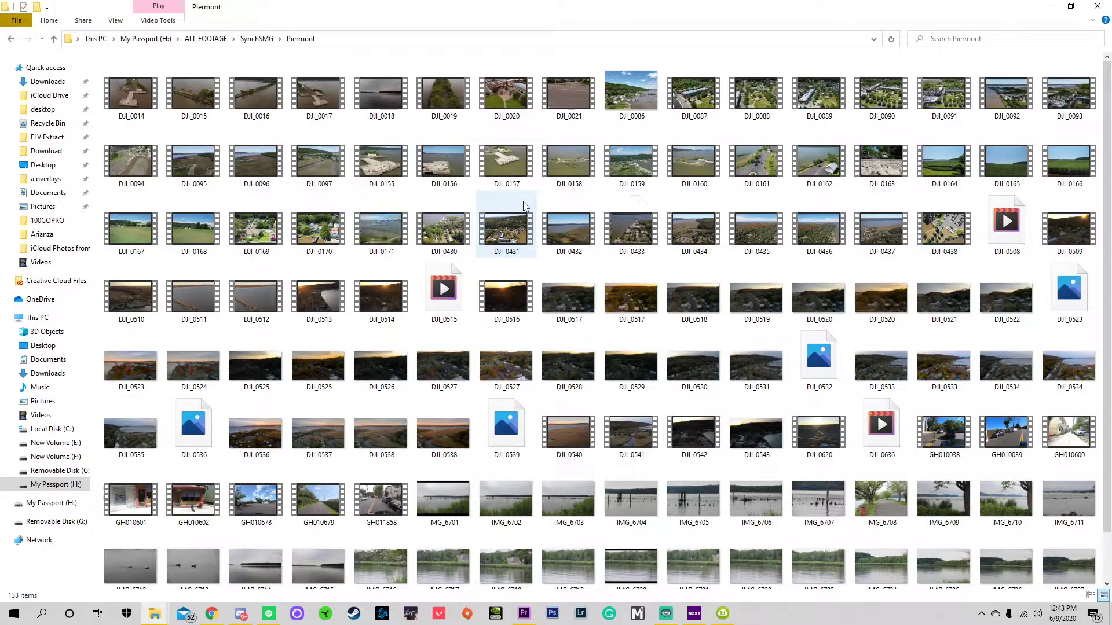
{"action": "left_click", "coordinate": [115, 20]}
{"action": "left_click", "coordinate": [139, 35]}
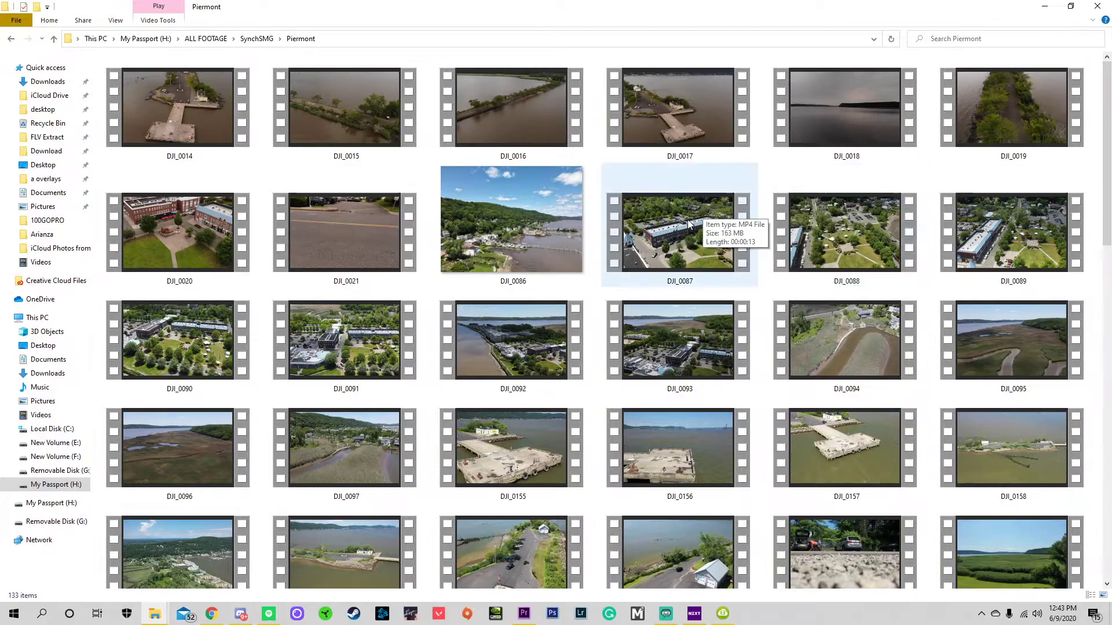
Select the clips DJI_0087, DJI_0088, DJI_0090, DJI_0091, DJI_0092 and DJI_0095 together.
{"action": "left_click", "coordinate": [688, 226]}
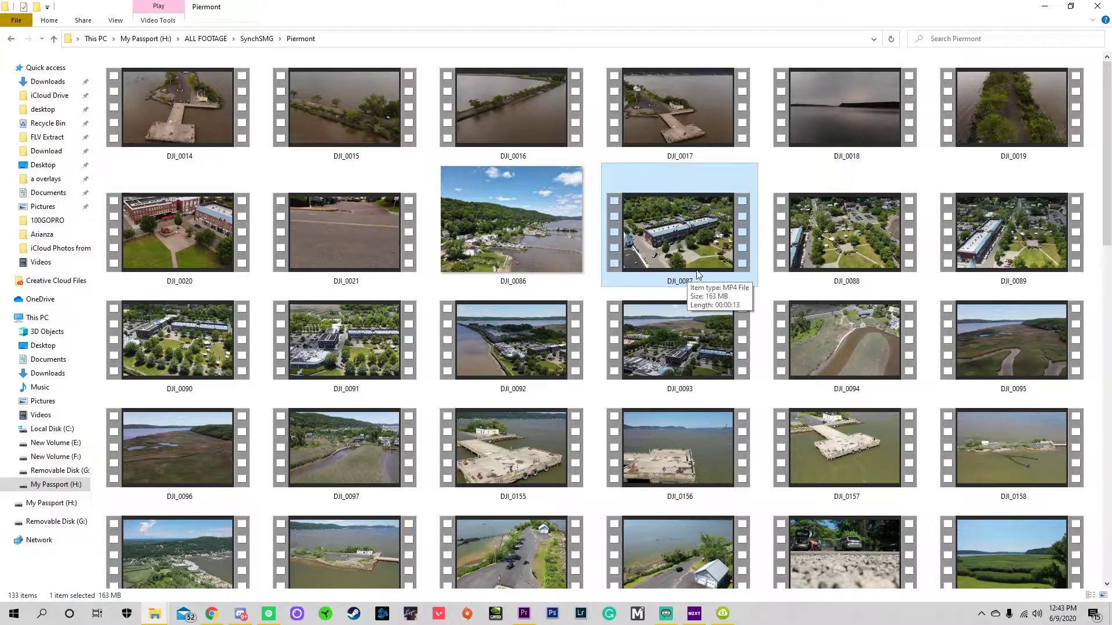
{"action": "left_click", "coordinate": [209, 348], "text": "ctrl"}
{"action": "left_click", "coordinate": [349, 346], "text": "ctrl"}
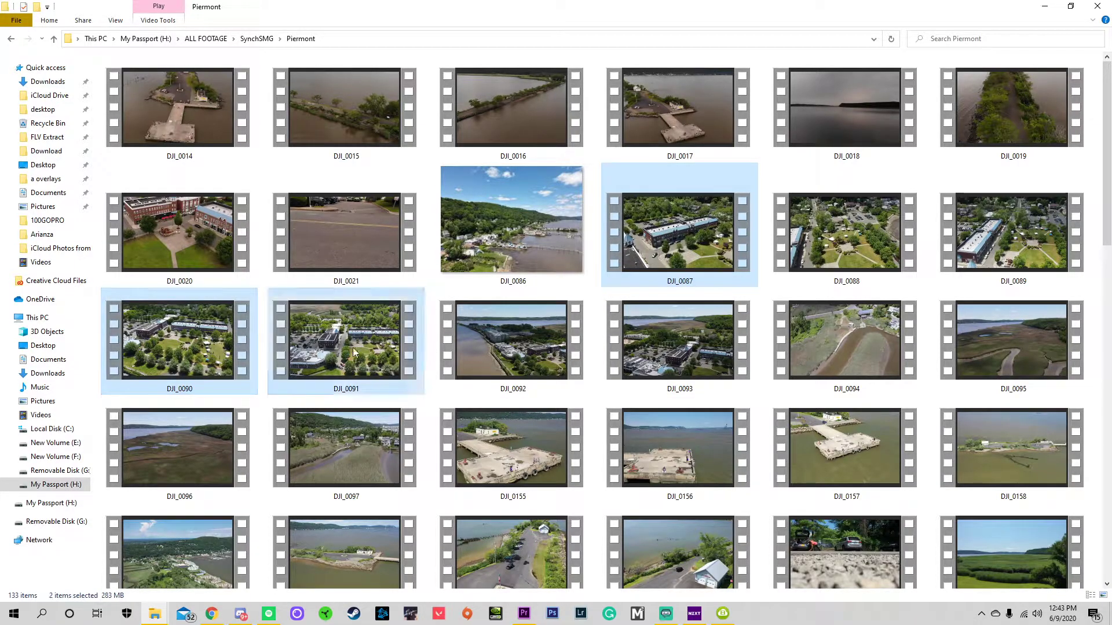
{"action": "left_click", "coordinate": [547, 346], "text": "ctrl"}
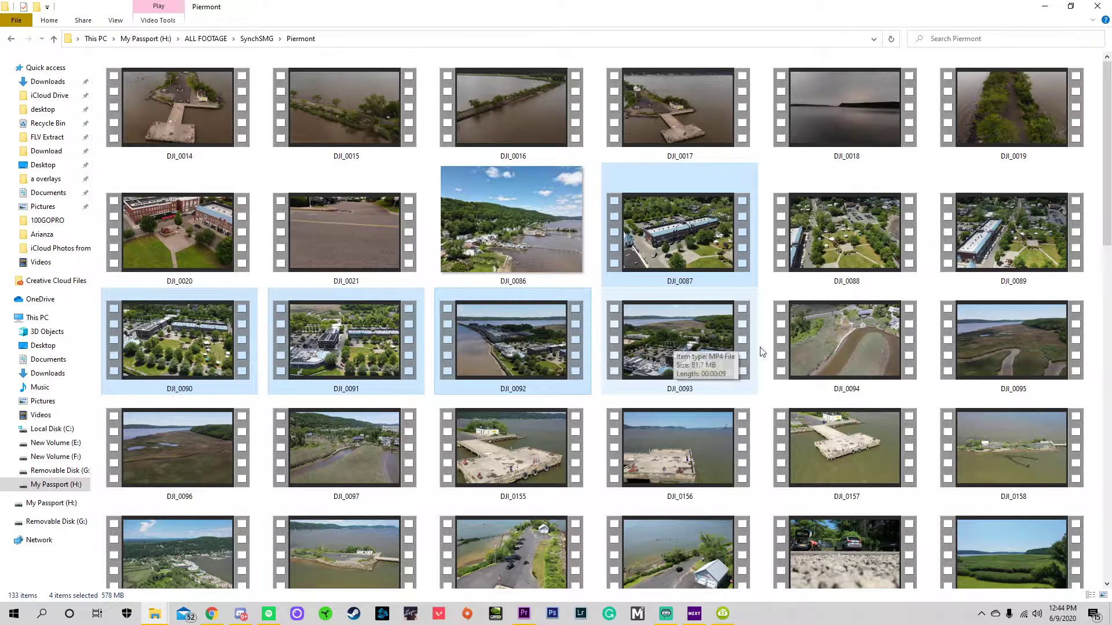
{"action": "left_click", "coordinate": [1055, 339], "text": "ctrl"}
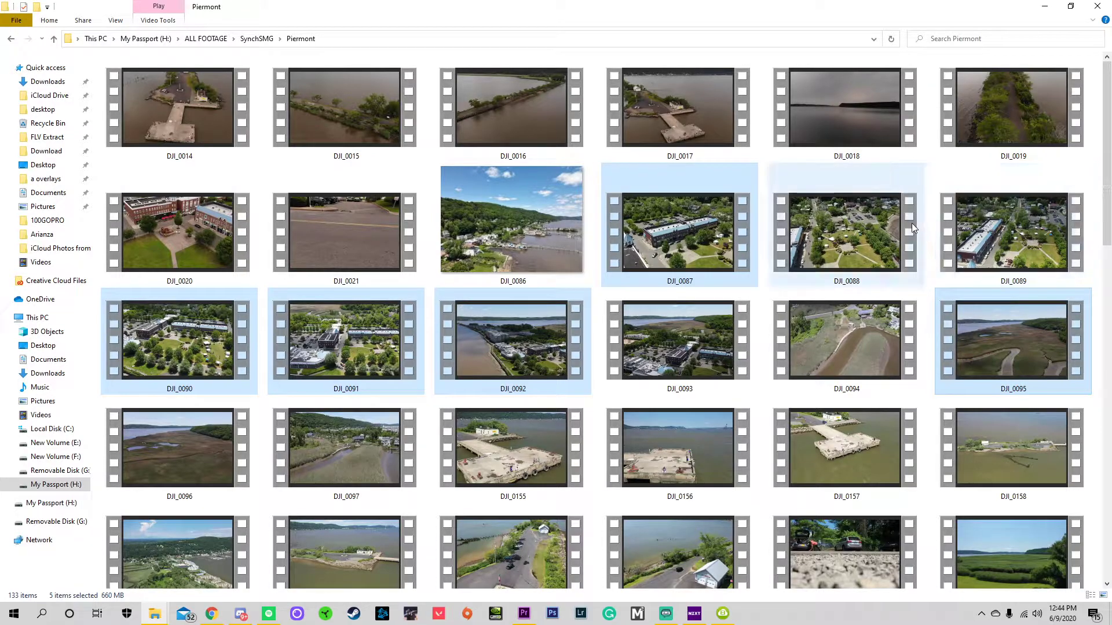
{"action": "left_click", "coordinate": [908, 207], "text": "ctrl"}
Add the clips DJI_0164, DJI_0166 and DJI_0170 to the file selection.
{"action": "scroll", "coordinate": [860, 345], "scroll_direction": "down", "scroll_amount": 3}
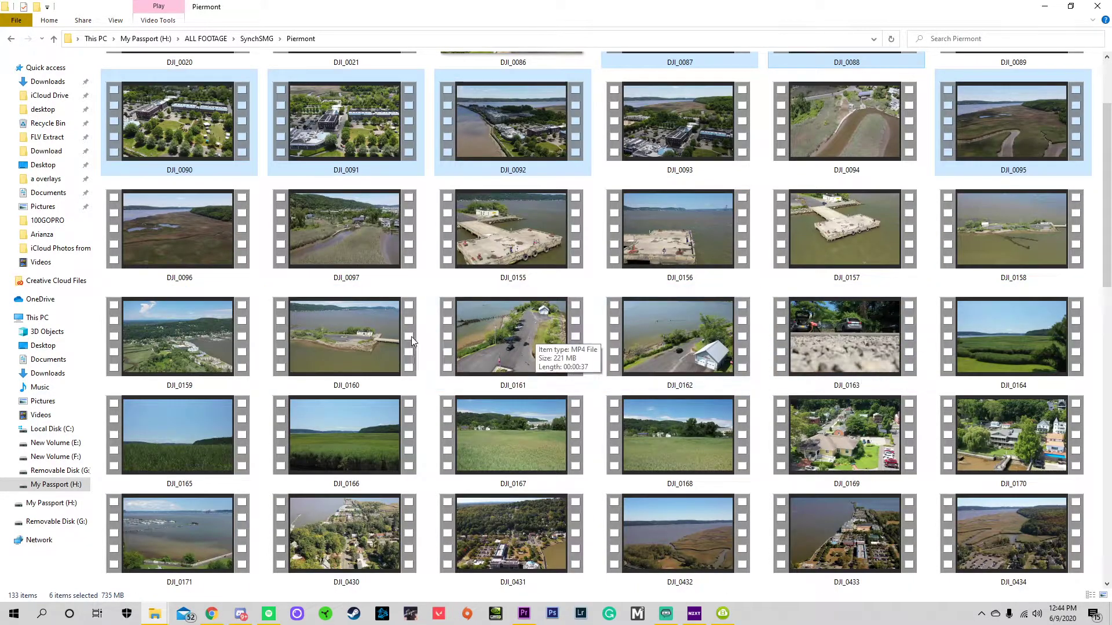
{"action": "left_click", "coordinate": [382, 439], "text": "ctrl"}
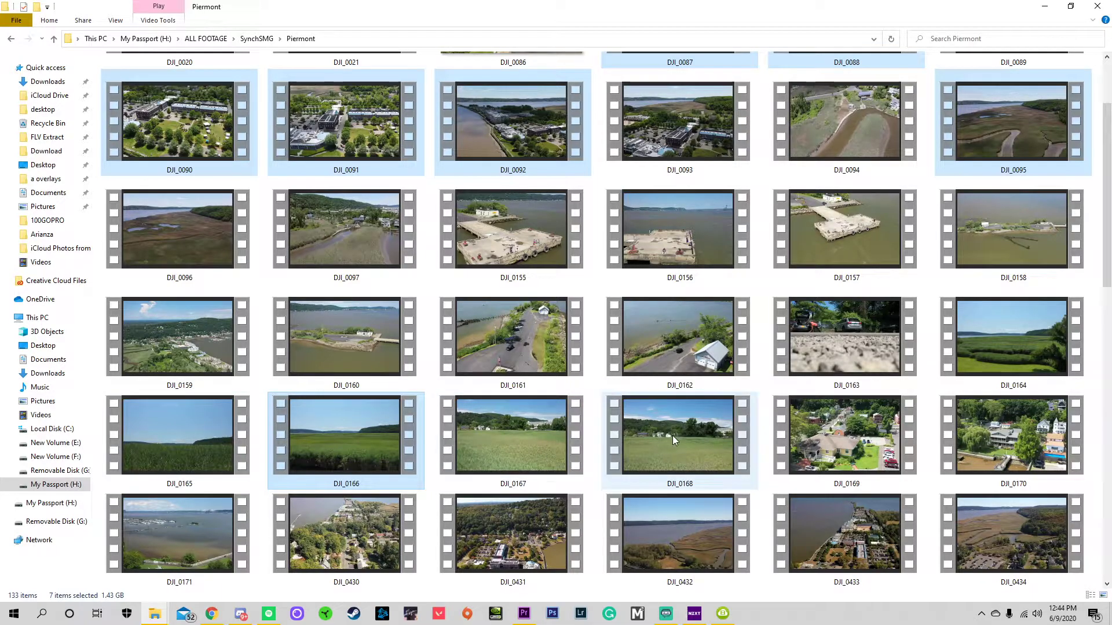
{"action": "left_click", "coordinate": [1044, 431], "text": "ctrl"}
{"action": "left_click", "coordinate": [1037, 362], "text": "ctrl"}
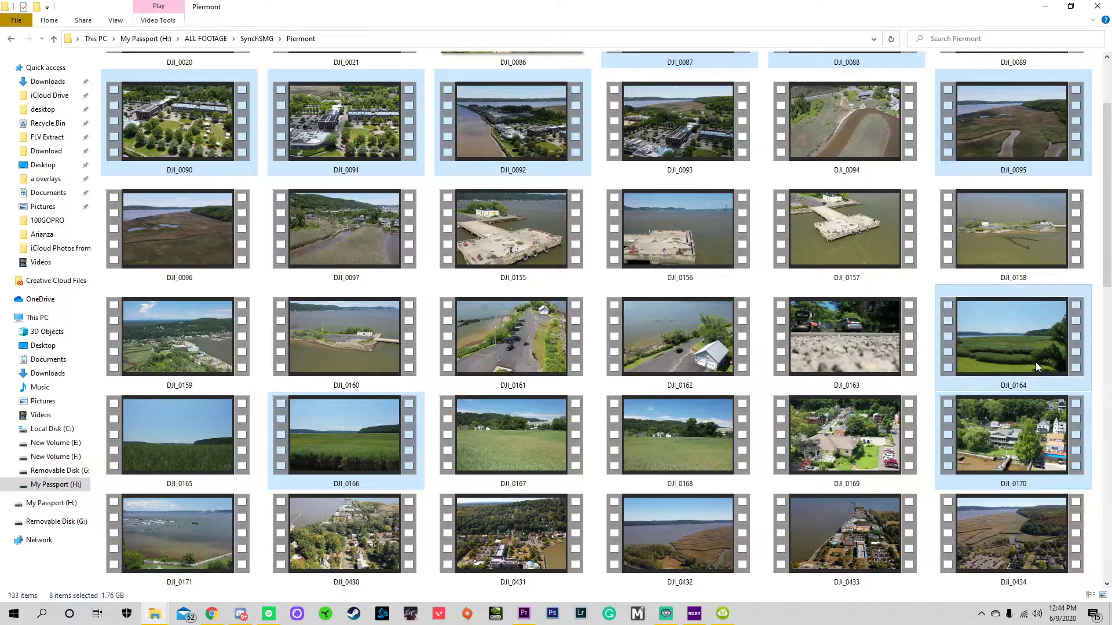
Add the clips DJI_0510, DJI_0513, DJI_0514 and DJI_0515 to the file selection.
{"action": "scroll", "coordinate": [1036, 361], "scroll_direction": "down", "scroll_amount": 10}
{"action": "scroll", "coordinate": [729, 388], "scroll_direction": "up", "scroll_amount": 5}
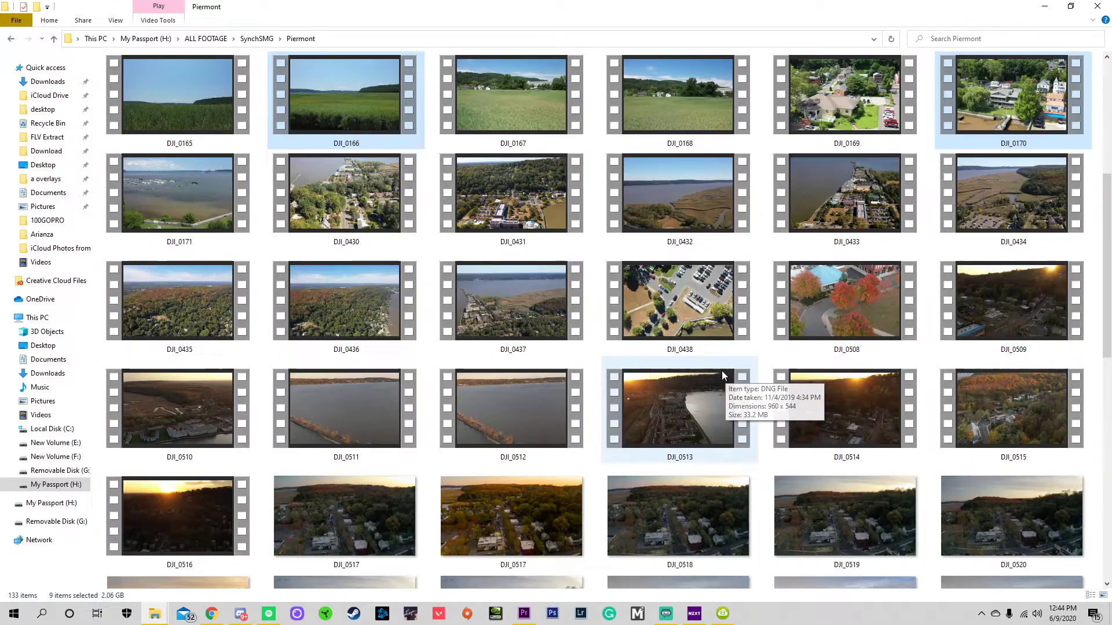
{"action": "left_click", "coordinate": [181, 412], "text": "ctrl"}
{"action": "left_click", "coordinate": [691, 408], "text": "ctrl"}
{"action": "left_click", "coordinate": [858, 401], "text": "ctrl"}
{"action": "left_click", "coordinate": [1000, 401], "text": "ctrl"}
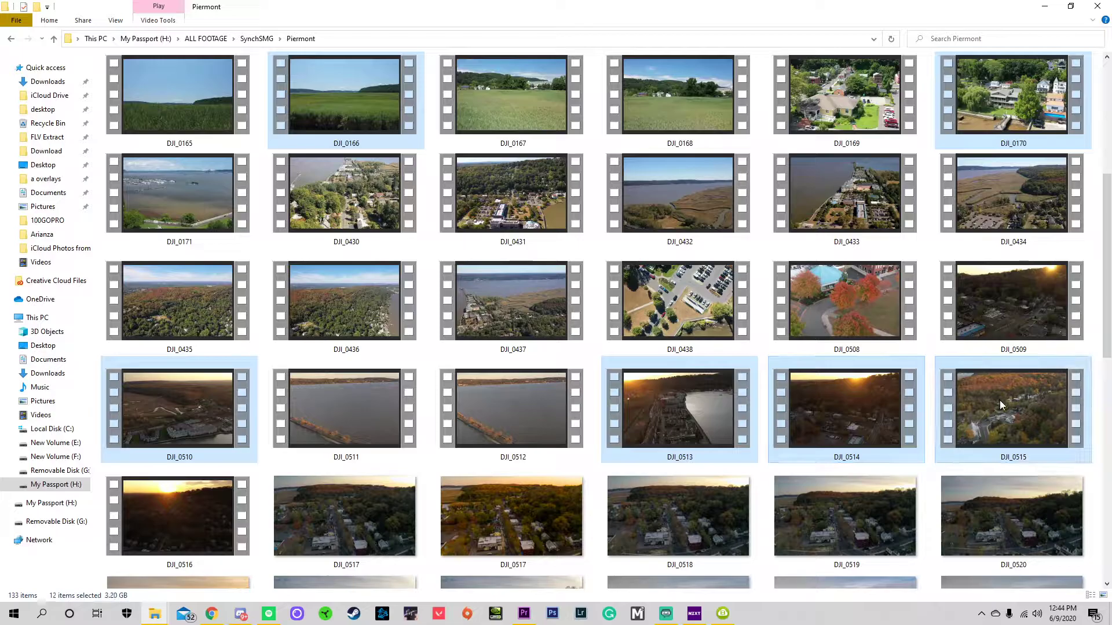
Import all the selected drone clips into the Premiere Pro project and look through their thumbnails.
{"action": "scroll", "coordinate": [914, 412], "scroll_direction": "down", "scroll_amount": 9}
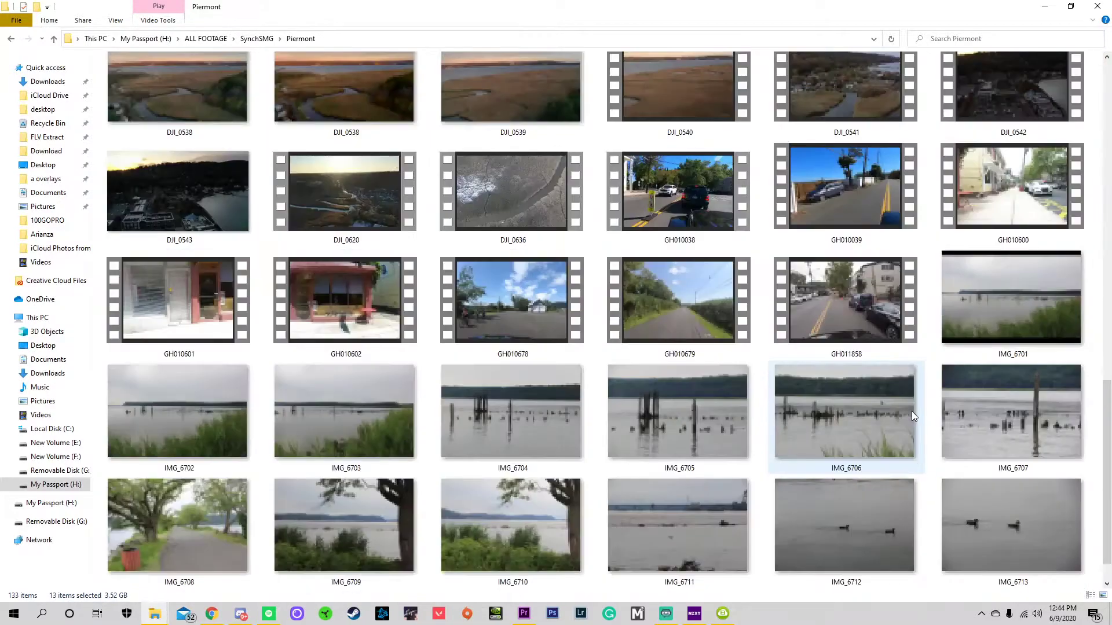
{"action": "scroll", "coordinate": [910, 408], "scroll_direction": "up", "scroll_amount": 8}
{"action": "left_click_drag", "start_coordinate": [673, 278], "coordinate": [179, 498]}
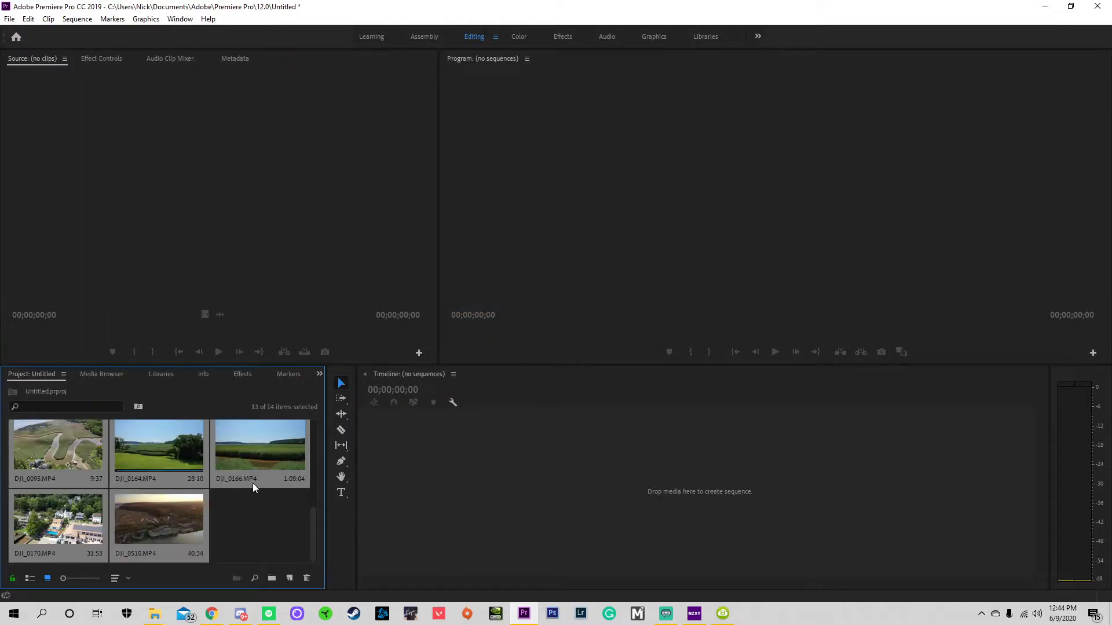
{"action": "scroll", "coordinate": [184, 497], "scroll_direction": "up", "scroll_amount": 5}
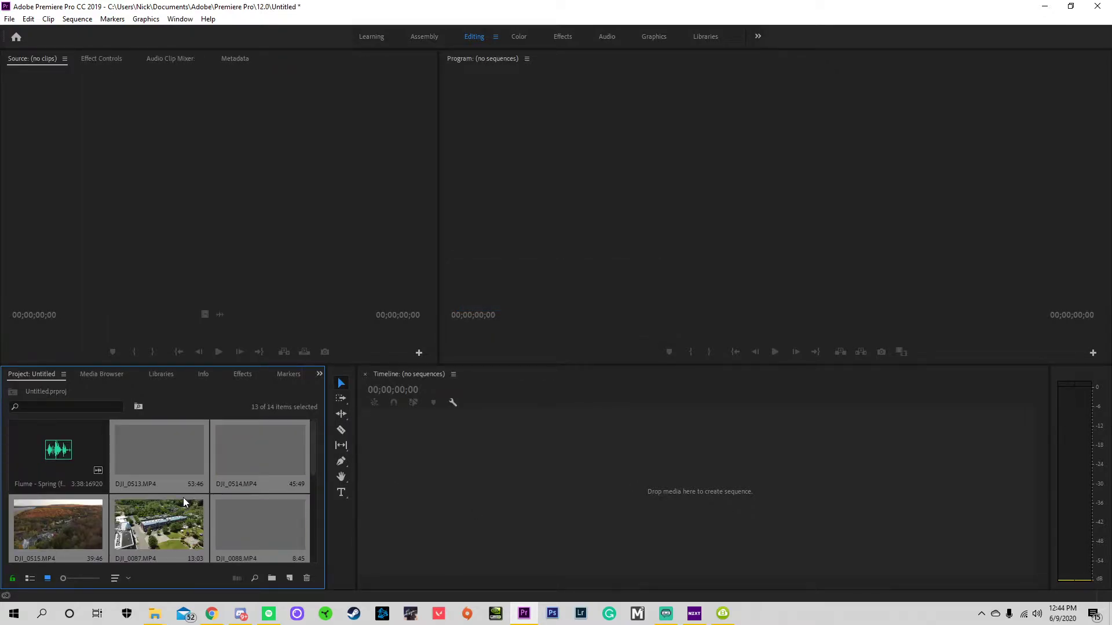
{"action": "scroll", "coordinate": [182, 484], "scroll_direction": "down", "scroll_amount": 3}
{"action": "scroll", "coordinate": [182, 483], "scroll_direction": "down", "scroll_amount": 2}
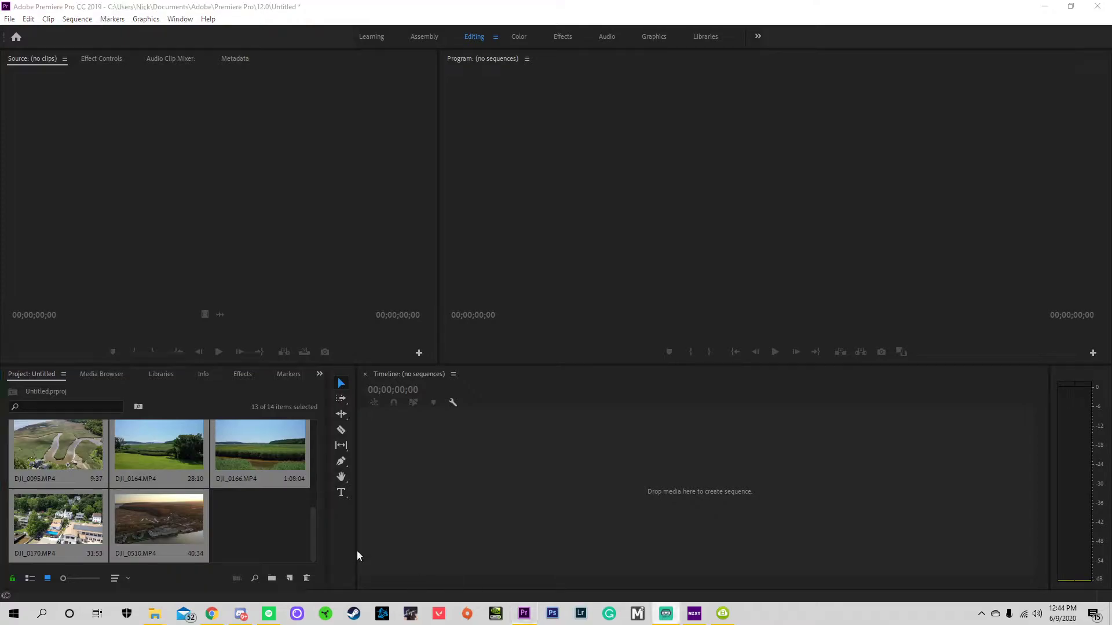
Create a new sequence from the clip DJI_0166.MP4.
{"action": "left_click", "coordinate": [235, 527]}
{"action": "scroll", "coordinate": [235, 526], "scroll_direction": "up", "scroll_amount": 2}
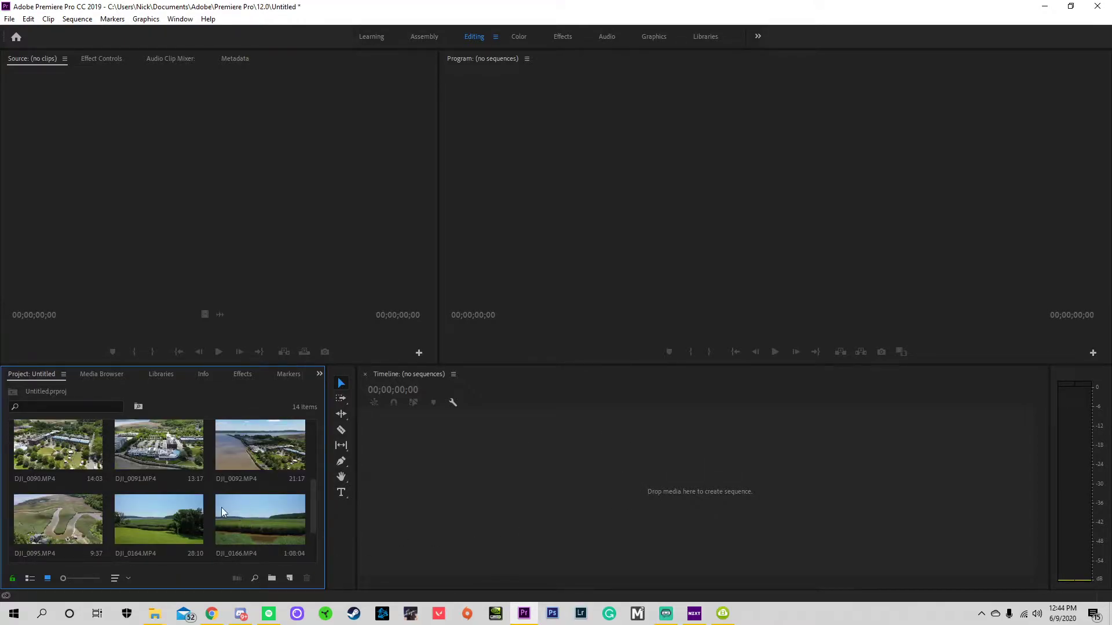
{"action": "left_click", "coordinate": [169, 521]}
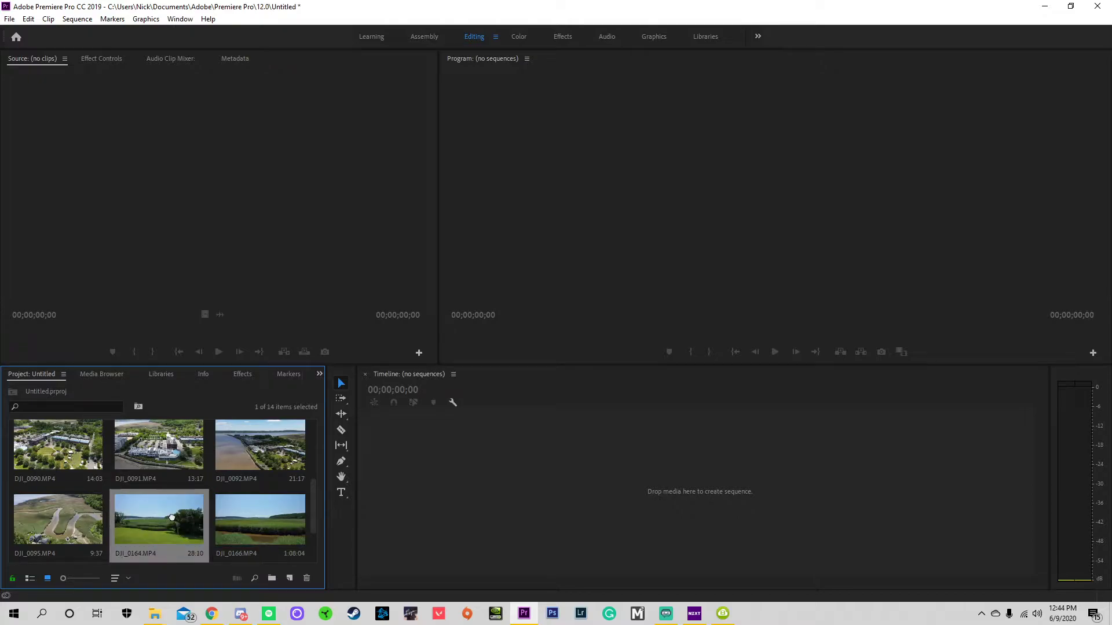
{"action": "scroll", "coordinate": [131, 535], "scroll_direction": "down", "scroll_amount": 2}
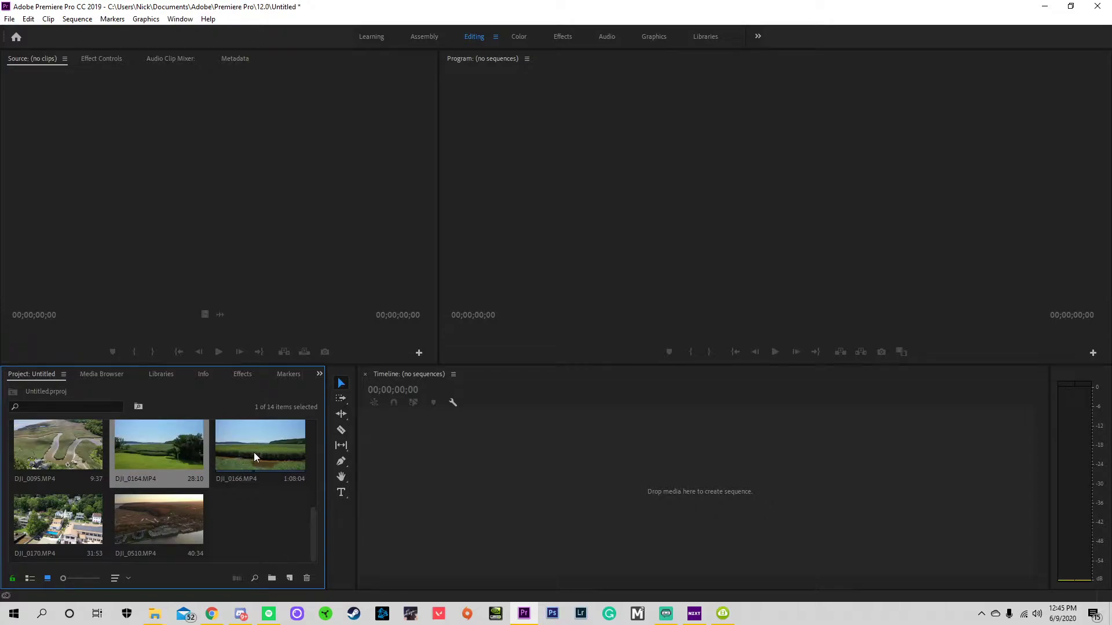
{"action": "left_click_drag", "start_coordinate": [247, 461], "coordinate": [290, 576]}
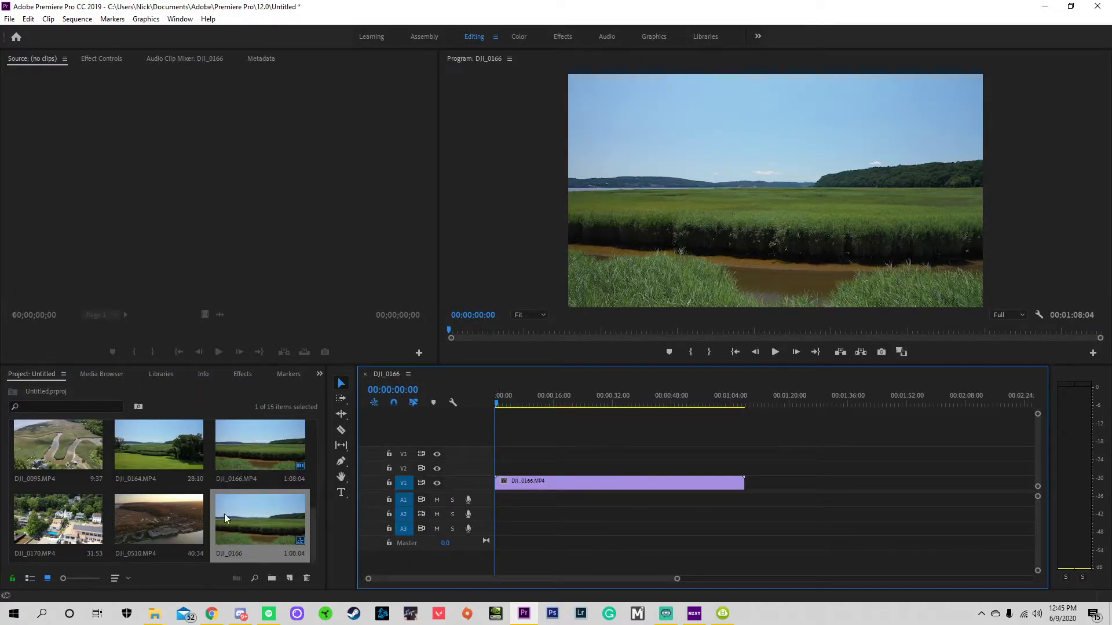
Place DJI_0164, DJI_0095 and DJI_0170 after the first clip on V1 with gaps between them, and move the playhead to 00:01:28:08.
{"action": "left_click_drag", "start_coordinate": [155, 454], "coordinate": [775, 483]}
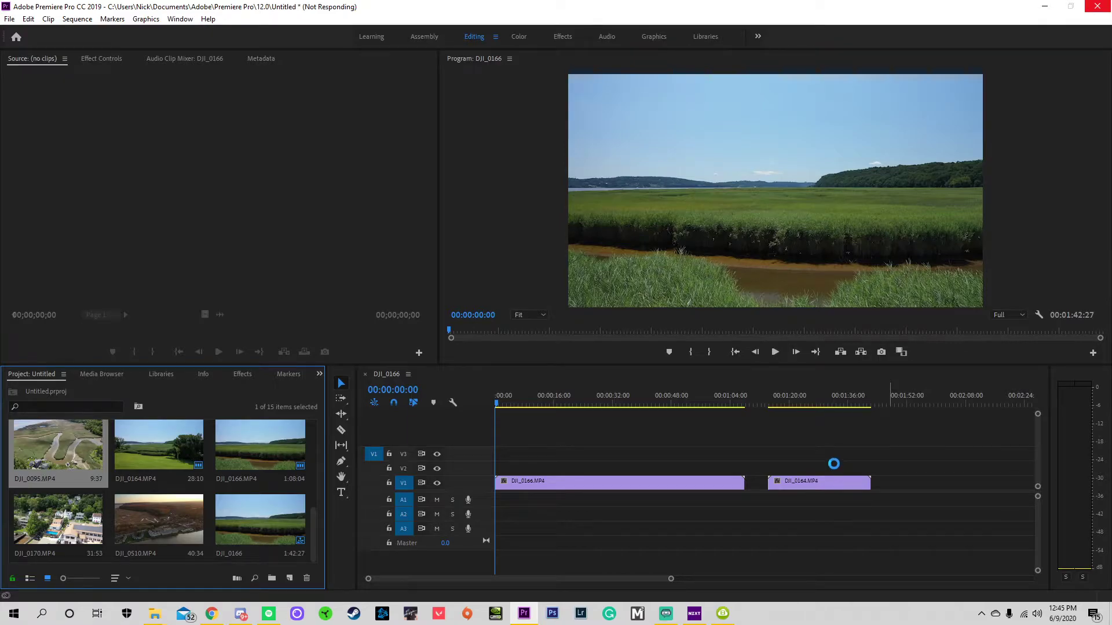
{"action": "left_click_drag", "start_coordinate": [68, 452], "coordinate": [3, 489]}
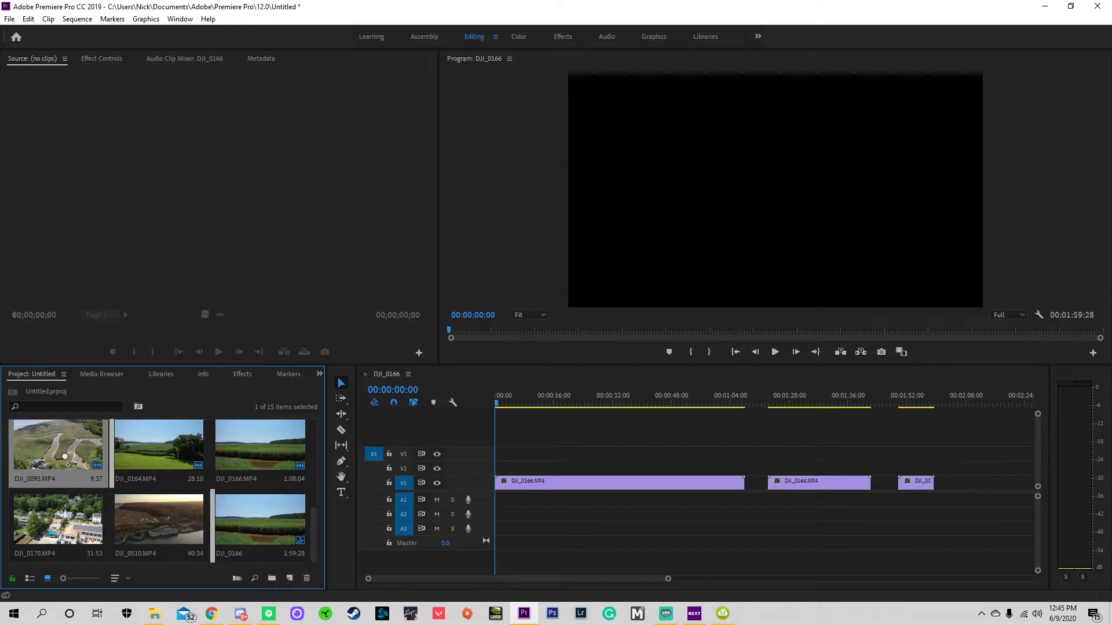
{"action": "left_click_drag", "start_coordinate": [74, 524], "coordinate": [966, 490]}
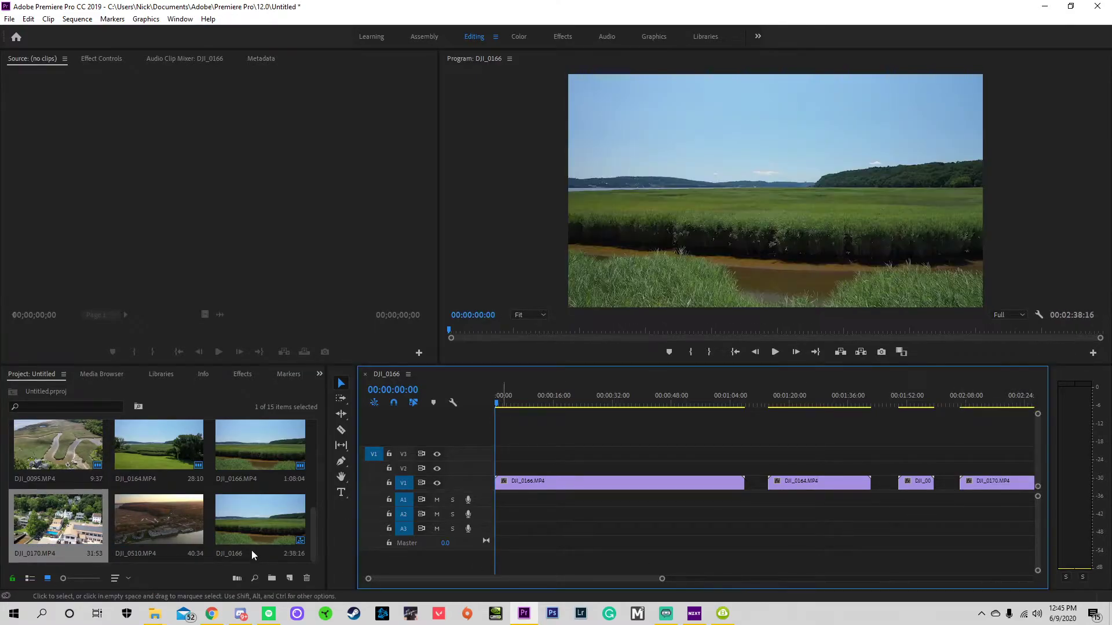
{"action": "left_click", "coordinate": [819, 396]}
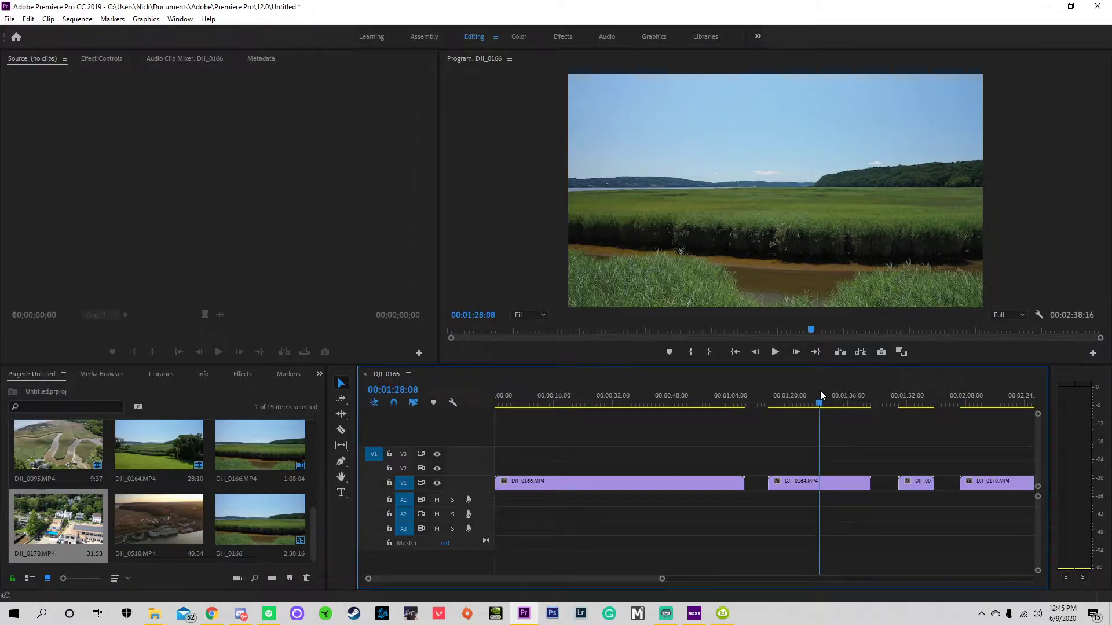
Place DJI_0510.MP4 on V1 after DJI_0170.MP4, leaving a gap between the two clips.
{"action": "left_click_drag", "start_coordinate": [132, 524], "coordinate": [996, 470]}
{"action": "scroll", "coordinate": [964, 504], "scroll_direction": "down", "scroll_amount": 5}
{"action": "left_click_drag", "start_coordinate": [751, 464], "coordinate": [881, 485]}
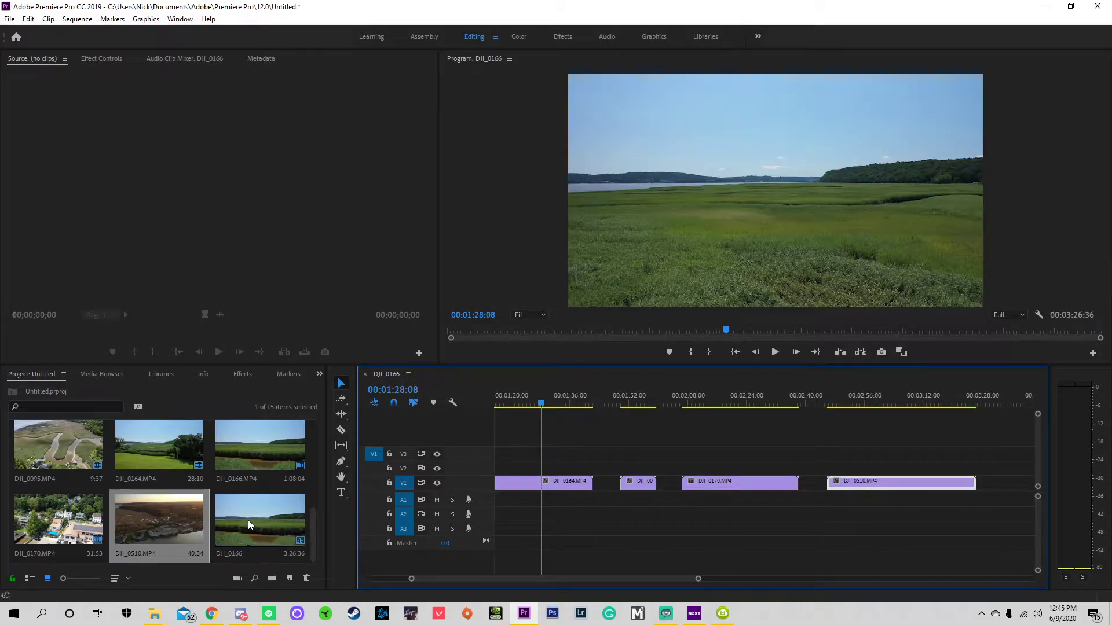
Add the remaining eight drone clips, starting with DJI_0513, DJI_0514 and DJI_0515, to V1 after DJI_0510.MP4.
{"action": "scroll", "coordinate": [248, 520], "scroll_direction": "up", "scroll_amount": 2}
{"action": "scroll", "coordinate": [267, 444], "scroll_direction": "up", "scroll_amount": 3}
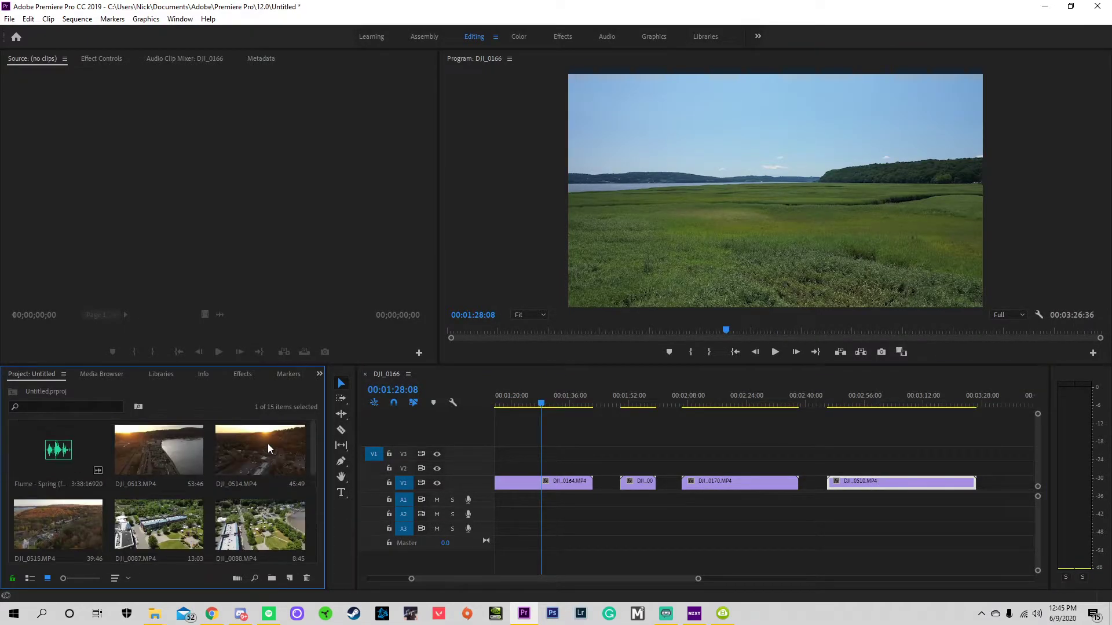
{"action": "left_click", "coordinate": [132, 453], "text": "shift"}
{"action": "left_click_drag", "start_coordinate": [132, 453], "coordinate": [1011, 495]}
{"action": "left_click_drag", "start_coordinate": [996, 489], "coordinate": [995, 491]}
{"action": "scroll", "coordinate": [984, 510], "scroll_direction": "right", "scroll_amount": 5}
{"action": "scroll", "coordinate": [953, 498], "scroll_direction": "right", "scroll_amount": 3}
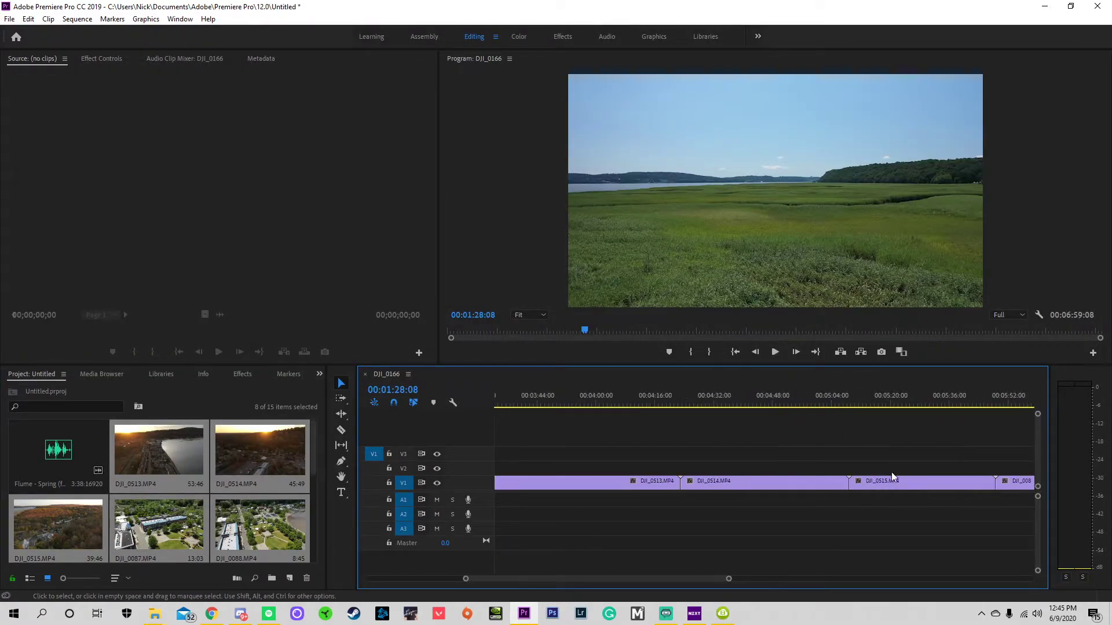
Place the Flume - Spring music file on audio track A1, aligned with the start of the sequence.
{"action": "scroll", "coordinate": [753, 530], "scroll_direction": "left", "scroll_amount": 8}
{"action": "left_click_drag", "start_coordinate": [43, 467], "coordinate": [498, 502]}
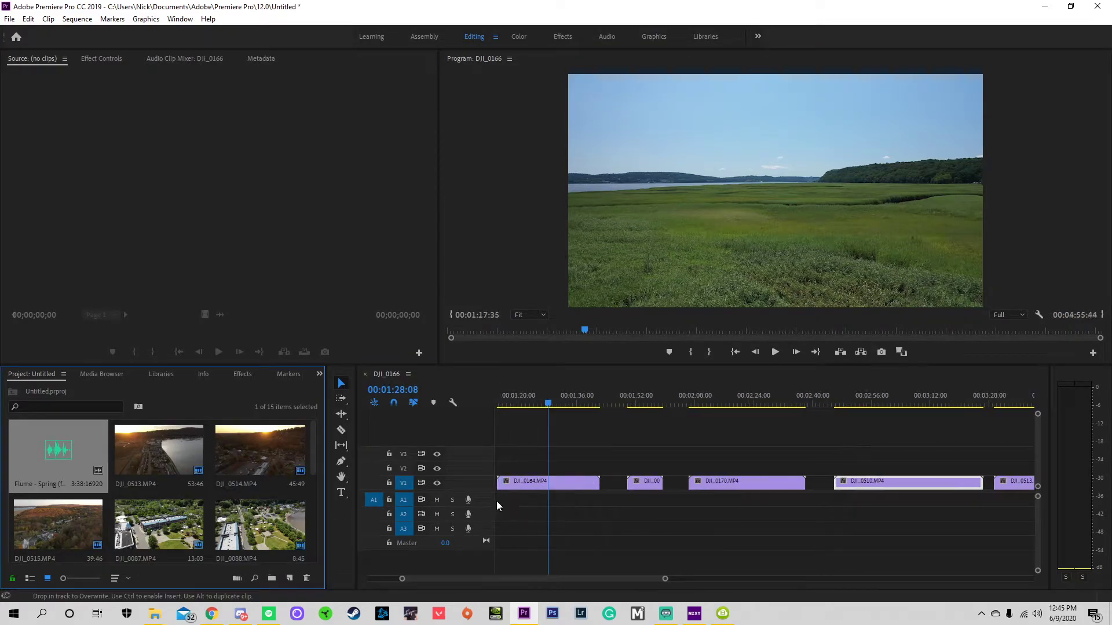
{"action": "scroll", "coordinate": [561, 530], "scroll_direction": "left", "scroll_amount": 5}
{"action": "left_click_drag", "start_coordinate": [829, 501], "coordinate": [535, 502]}
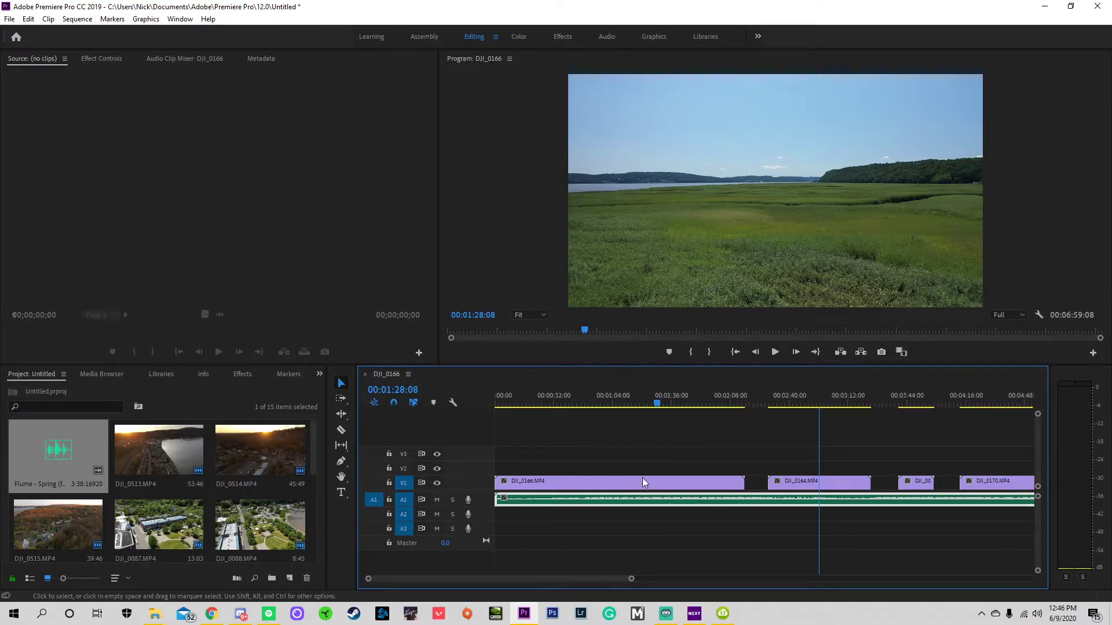
Examine the assembled clips and the length of the music track at several timeline zoom levels.
{"action": "key", "text": "minus"}
{"action": "key", "text": "minus"}
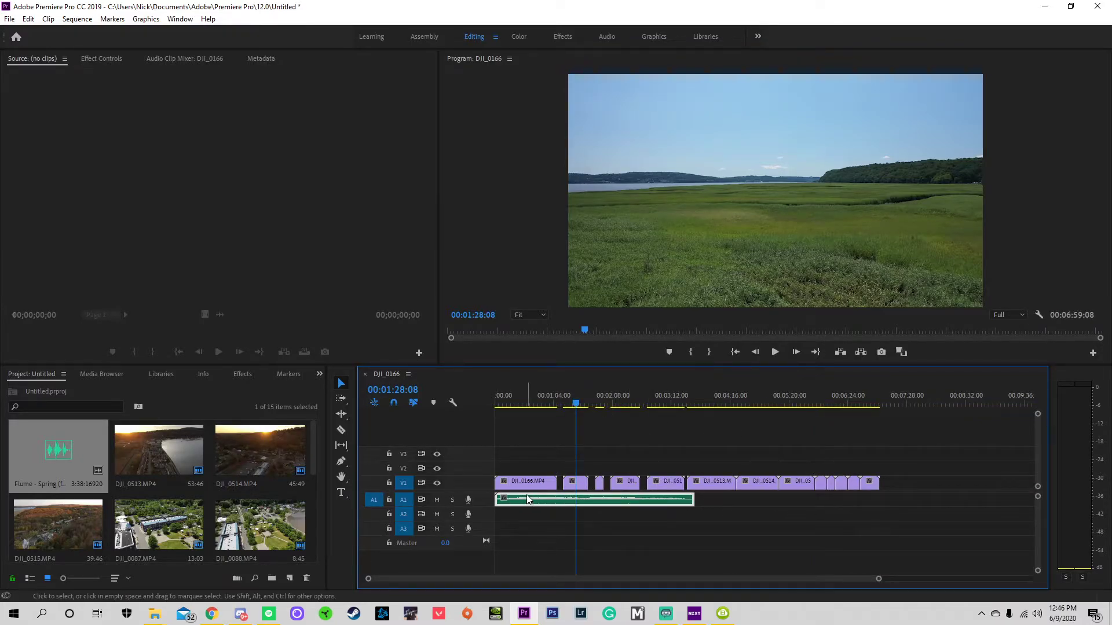
{"action": "key", "text": "equal"}
{"action": "key", "text": "equal"}
{"action": "key", "text": "minus"}
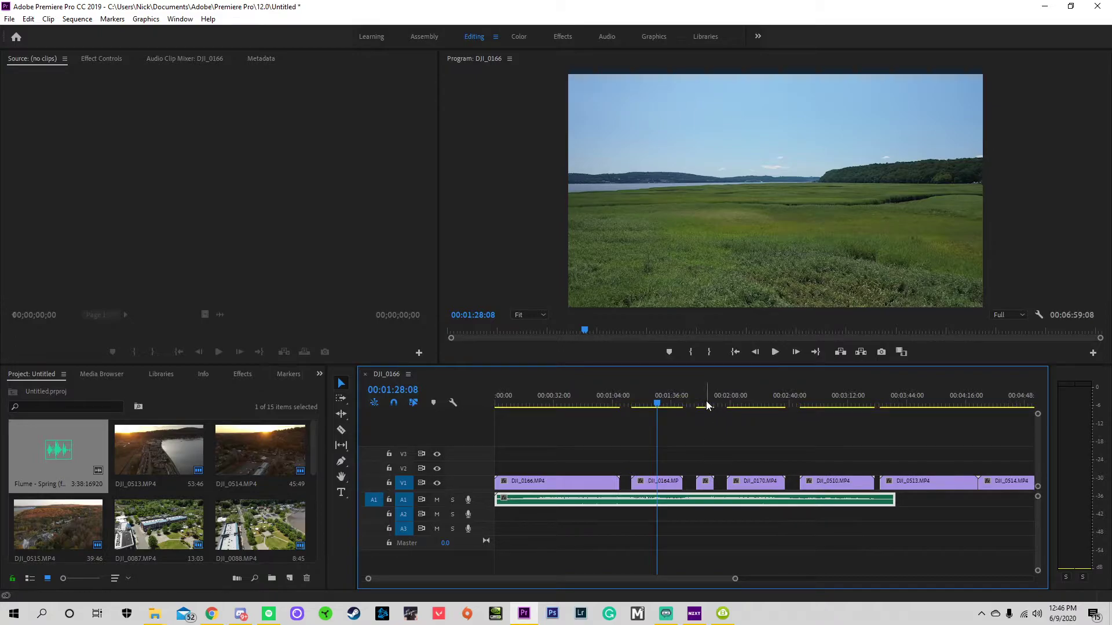
{"action": "key", "text": "equal"}
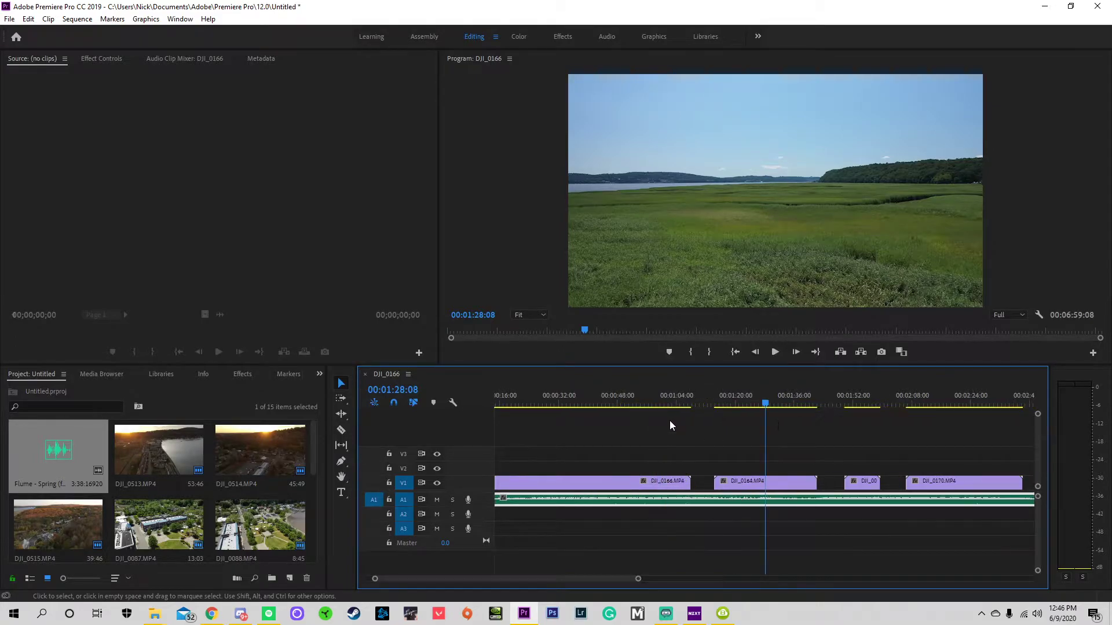
{"action": "key", "text": "equal"}
{"action": "key", "text": "minus"}
{"action": "key", "text": "equal"}
{"action": "key", "text": "minus"}
{"action": "key", "text": "equal"}
{"action": "key", "text": "equal"}
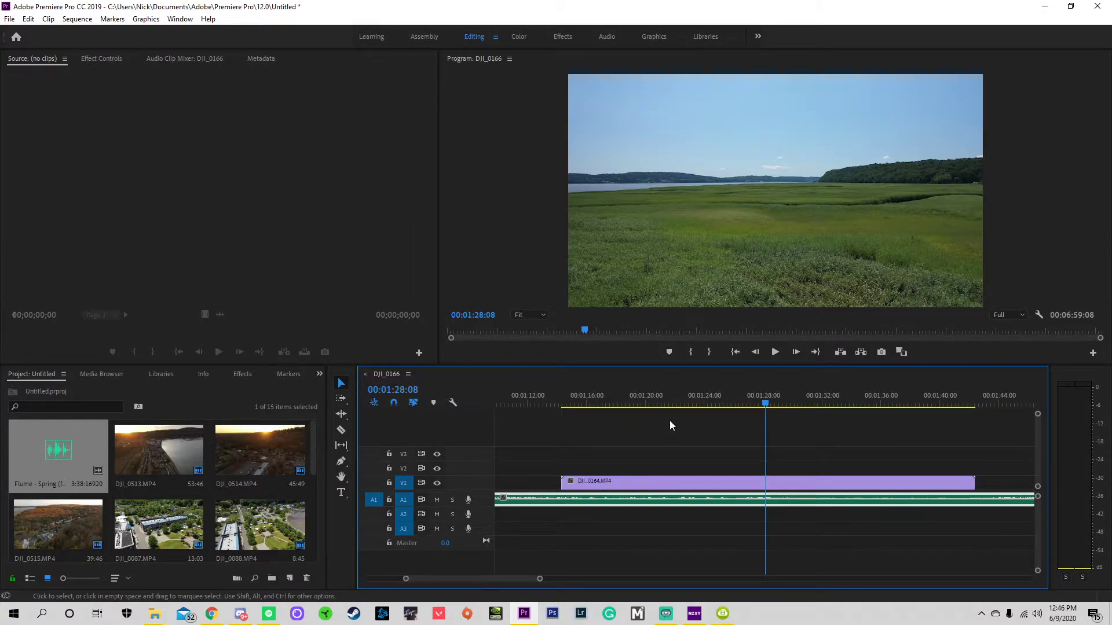
{"action": "key", "text": "minus"}
{"action": "key", "text": "equal"}
{"action": "key", "text": "minus"}
{"action": "key", "text": "minus"}
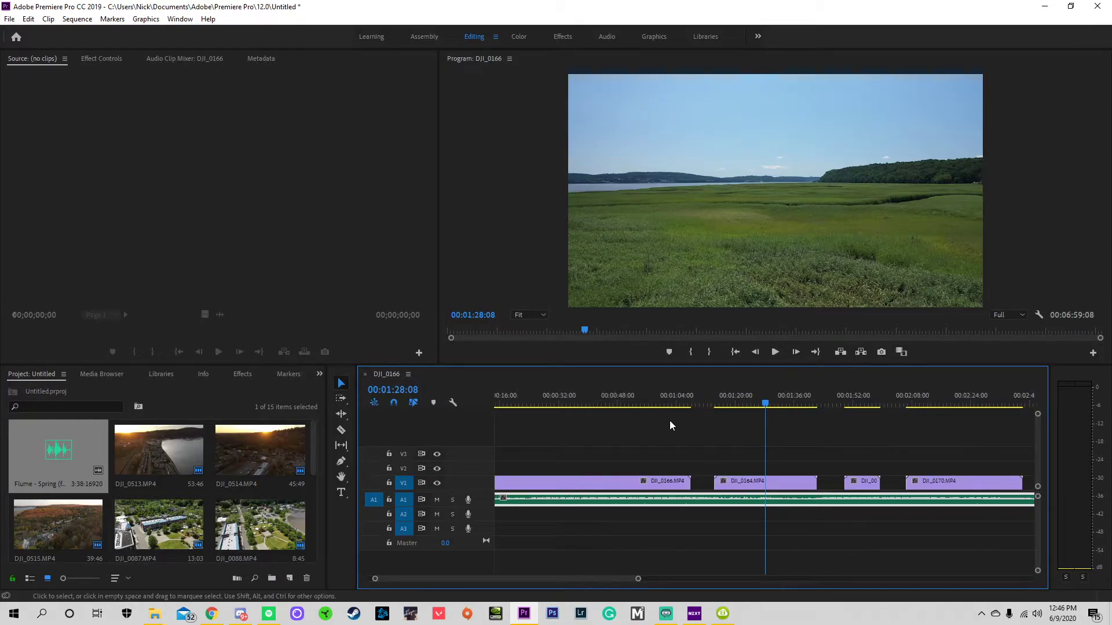
Return to the beginning of the sequence and move the playhead to 00:00:04:34 in the first clip.
{"action": "scroll", "coordinate": [595, 447], "scroll_direction": "down", "scroll_amount": 5}
{"action": "scroll", "coordinate": [595, 447], "scroll_direction": "up", "scroll_amount": 3}
{"action": "scroll", "coordinate": [586, 463], "scroll_direction": "up", "scroll_amount": 5}
{"action": "mouse_move", "coordinate": [538, 578]}
{"action": "left_mouse_down"}
{"action": "mouse_move", "coordinate": [556, 578]}
{"action": "mouse_move", "coordinate": [542, 578]}
{"action": "left_mouse_up"}
{"action": "scroll", "coordinate": [540, 578], "scroll_direction": "up", "scroll_amount": 5}
{"action": "left_click", "coordinate": [521, 401]}
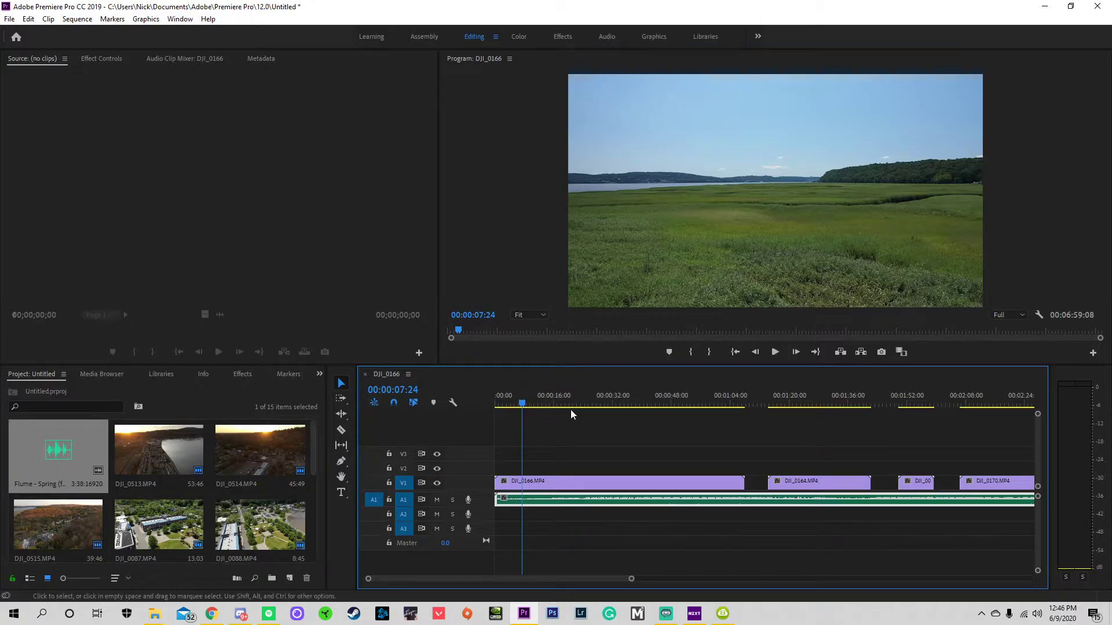
{"action": "left_click_drag", "start_coordinate": [523, 404], "coordinate": [513, 404]}
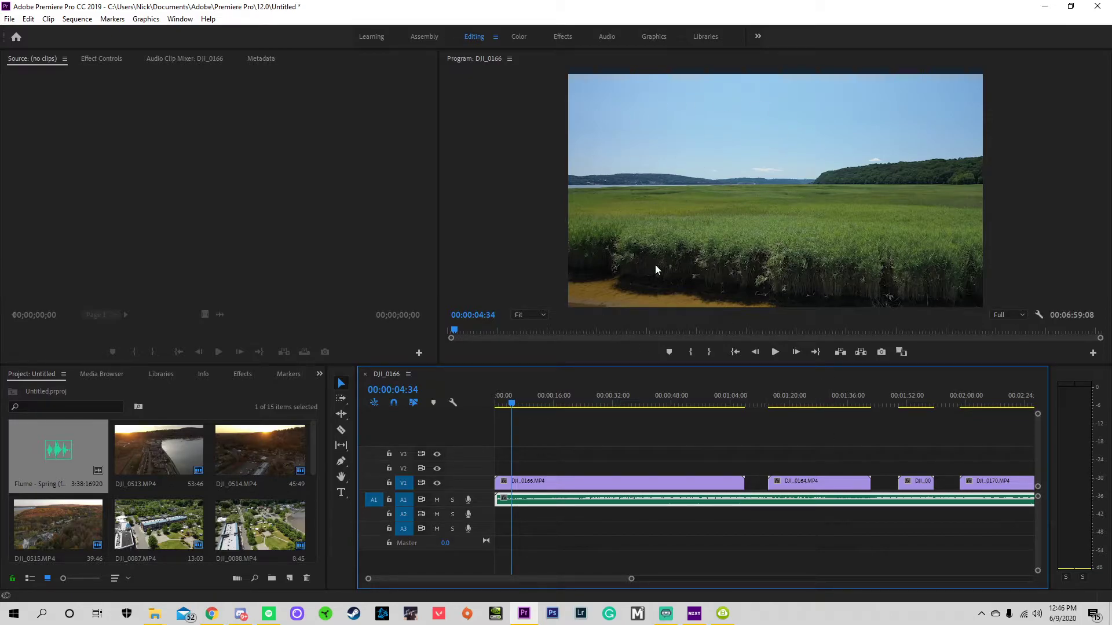
Preview the first clip with the music from 00:00:04:34 to 00:00:13:15, starting and pausing playback several times.
{"action": "left_click", "coordinate": [775, 352]}
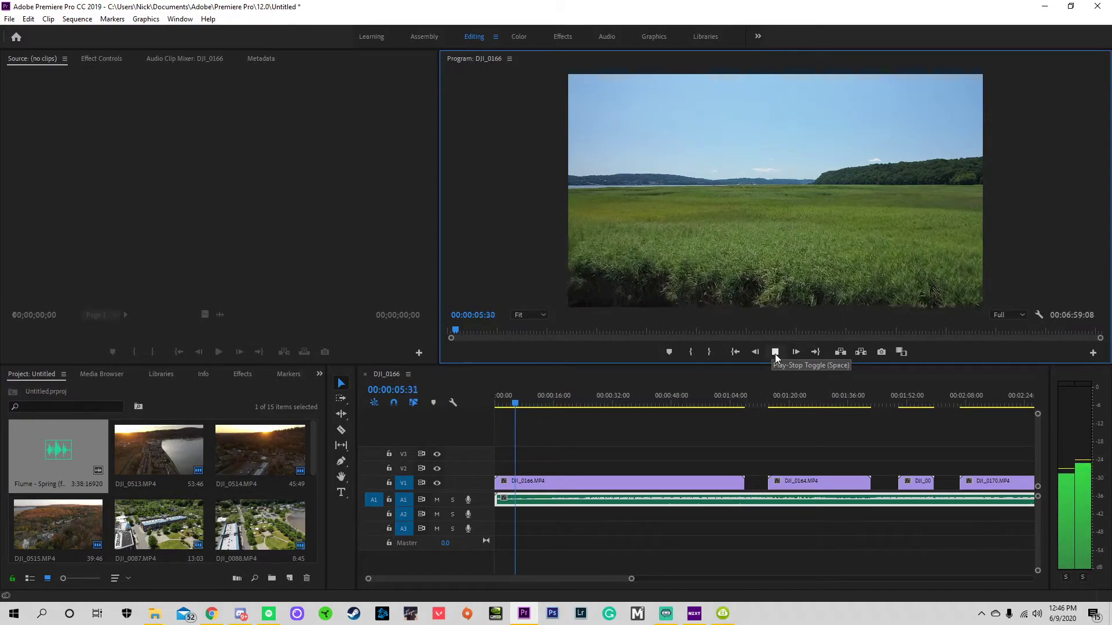
{"action": "left_click", "coordinate": [775, 352]}
{"action": "left_click", "coordinate": [775, 353]}
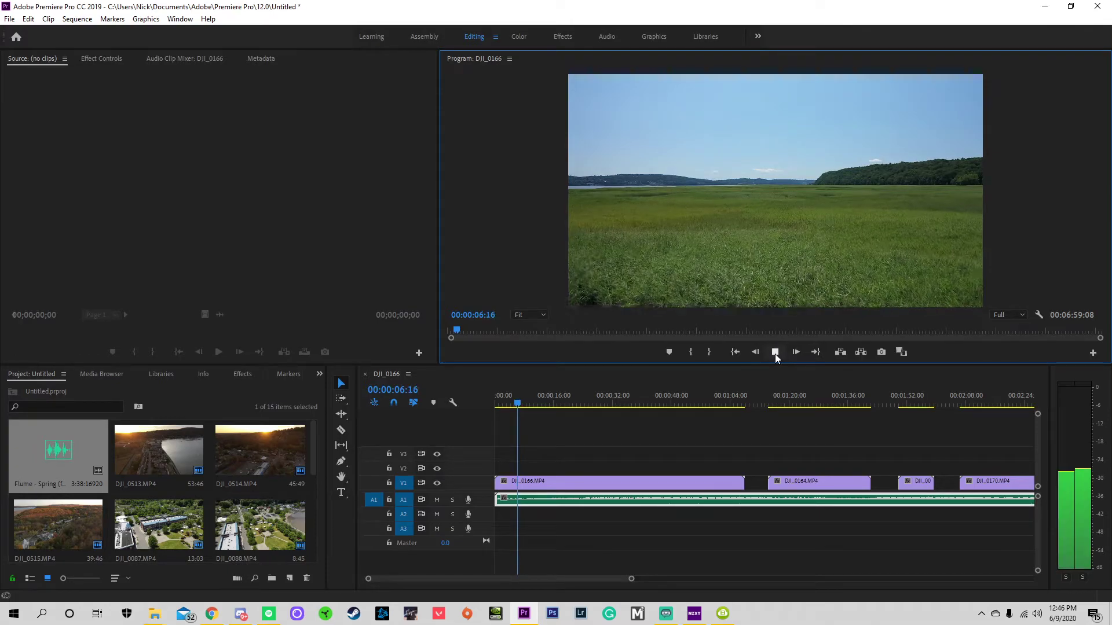
{"action": "left_click", "coordinate": [775, 353]}
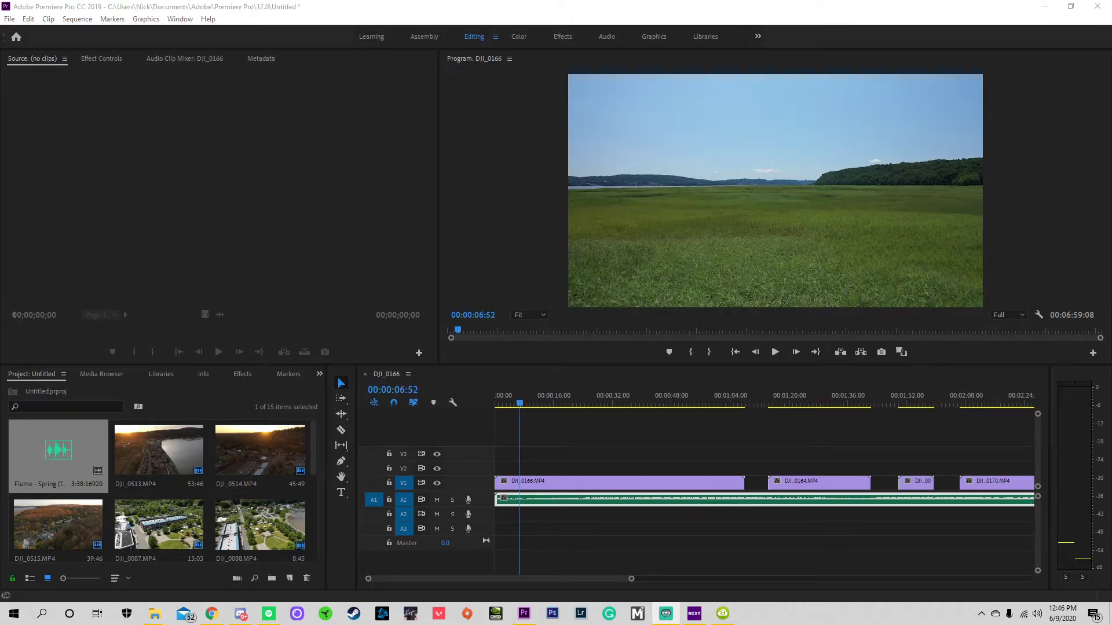
{"action": "left_click", "coordinate": [775, 352]}
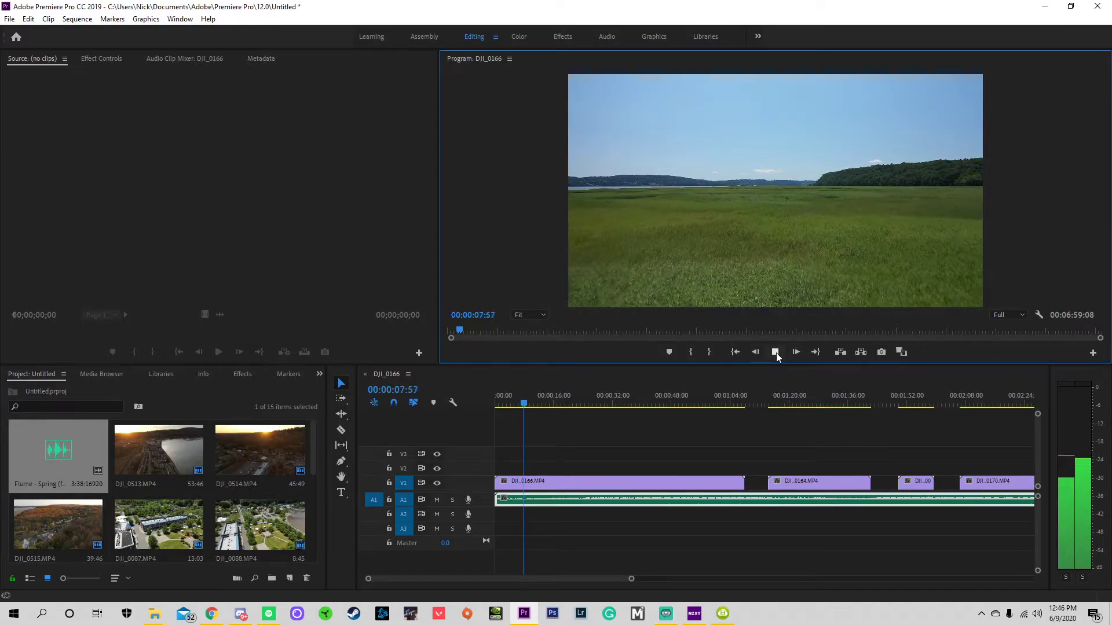
{"action": "left_click", "coordinate": [775, 353]}
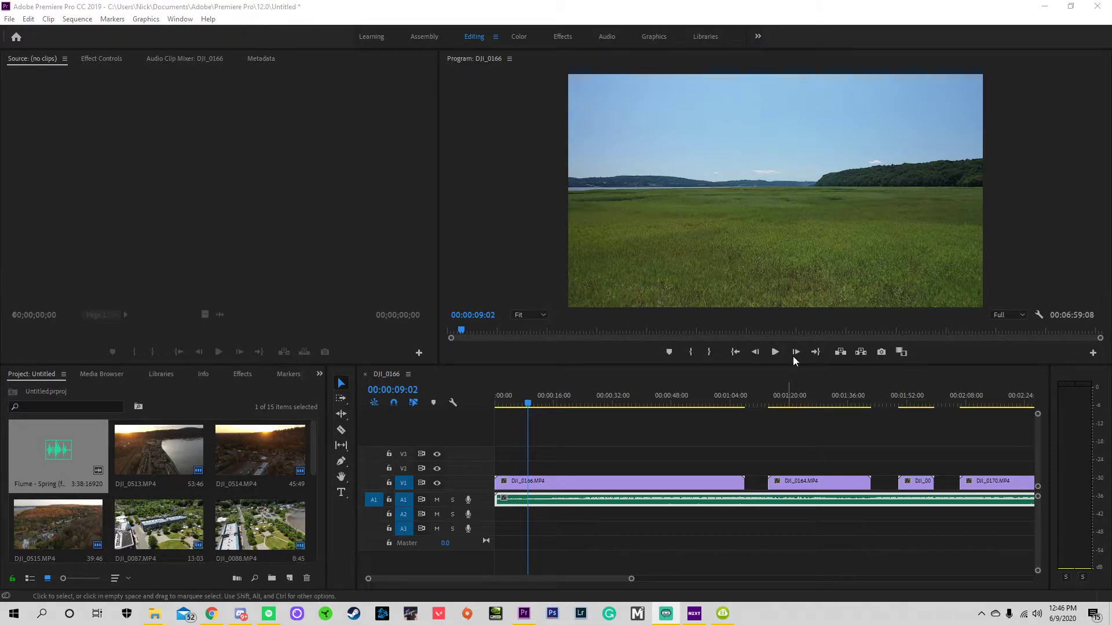
{"action": "left_click", "coordinate": [774, 354]}
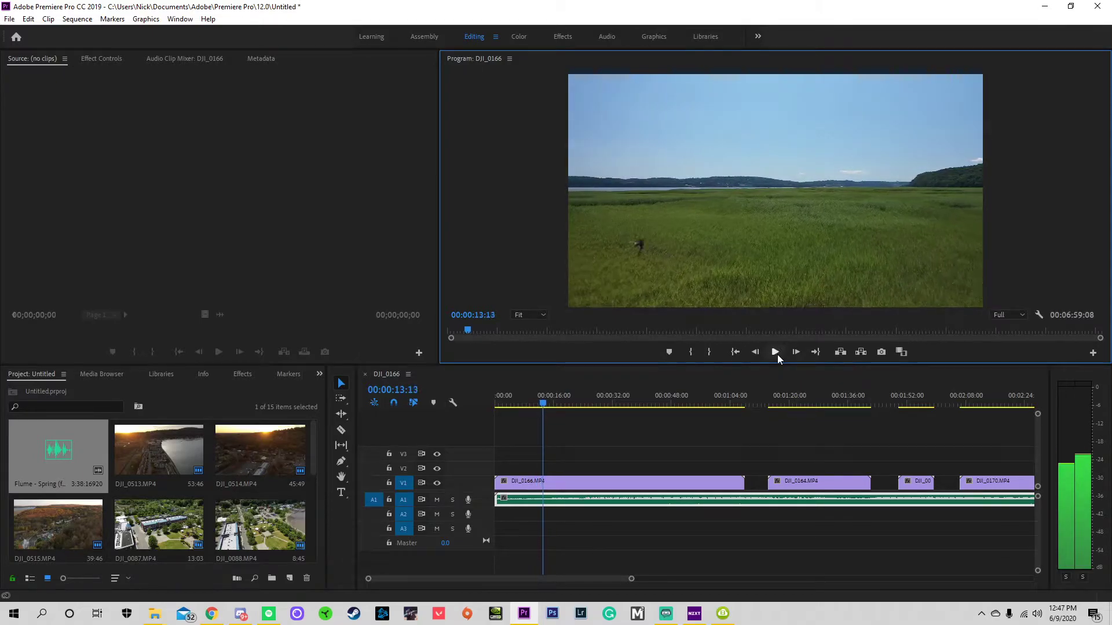
{"action": "left_click", "coordinate": [775, 355]}
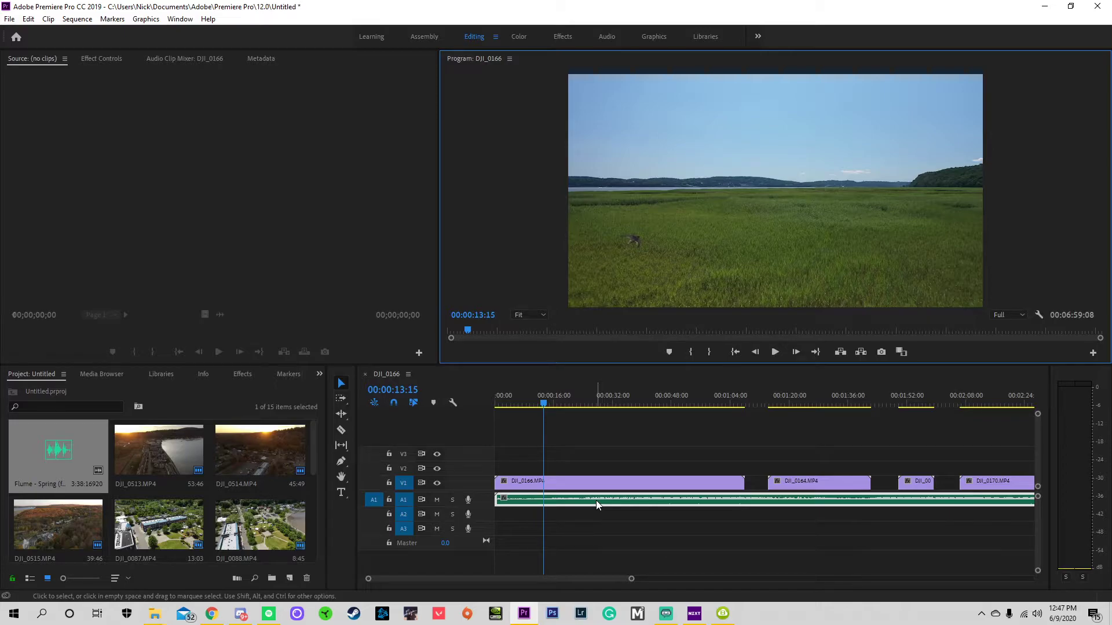
Continue previewing the first clip forwards and in reverse, and stop playback at 00:00:23:47.
{"action": "key", "text": "space"}
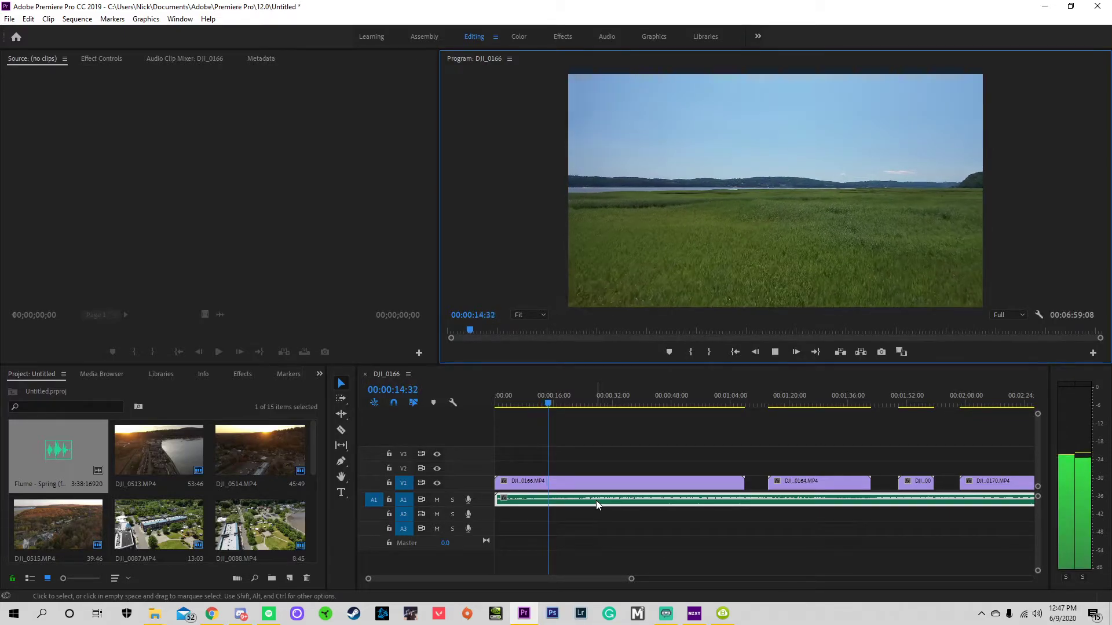
{"action": "key", "text": "space"}
{"action": "key", "text": "j"}
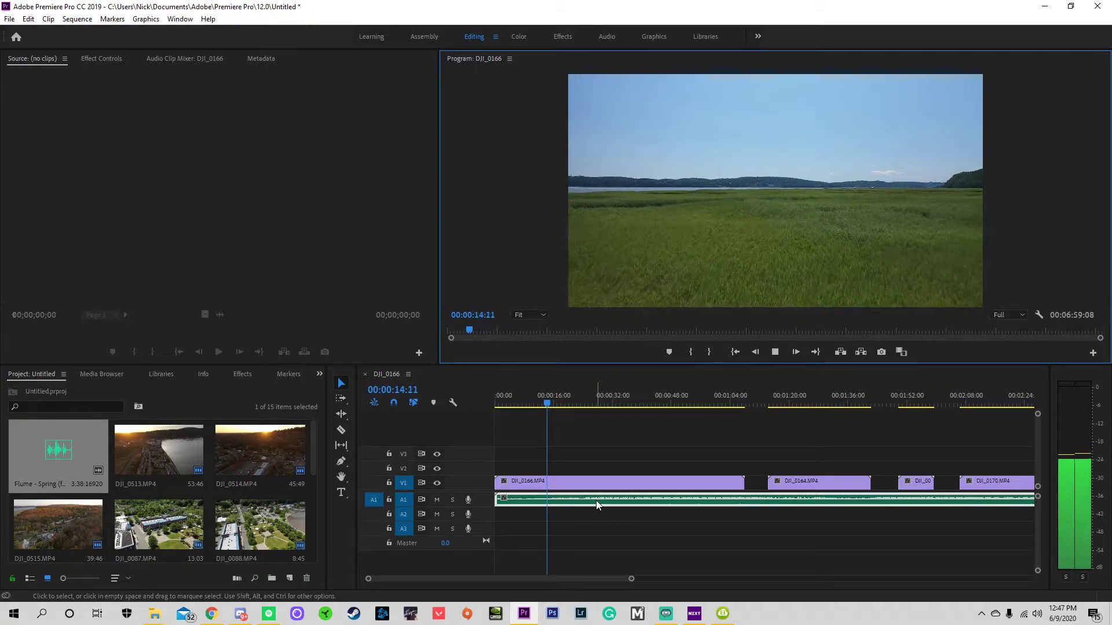
{"action": "key", "text": "space"}
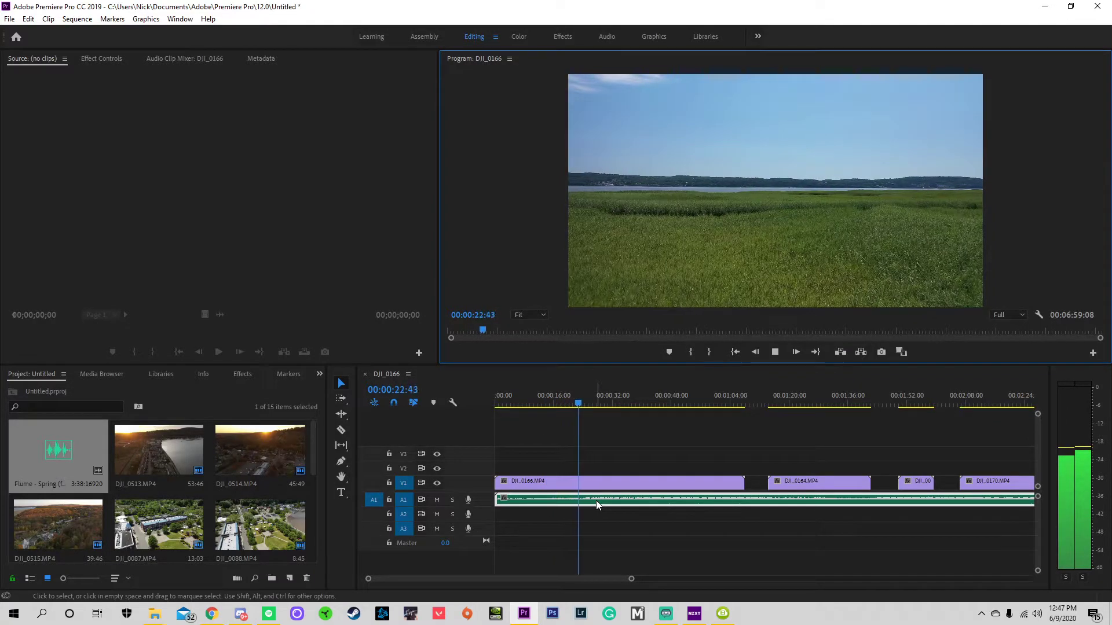
{"action": "key", "text": "space"}
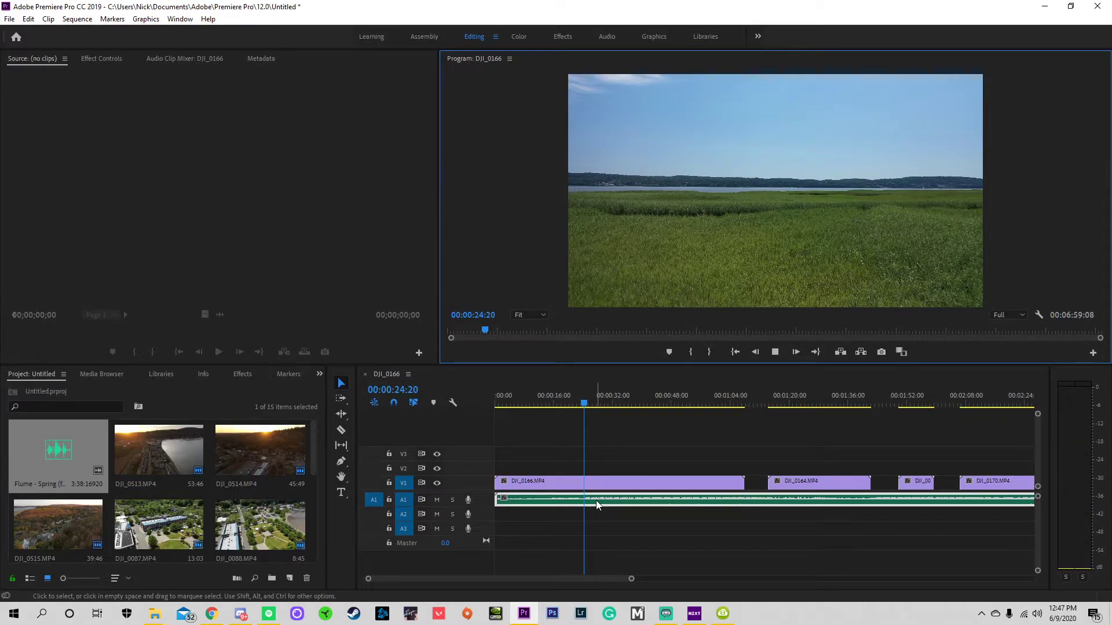
{"action": "key", "text": "space"}
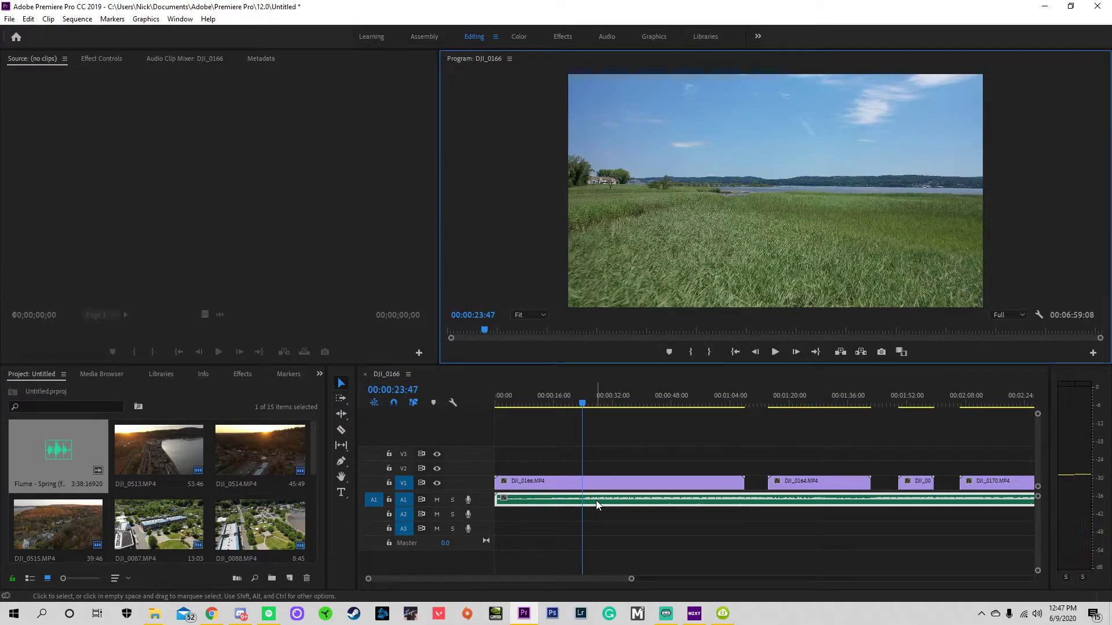
Set the Program Monitor's playback resolution to 1/2 and test playback from 00:00:13:42.
{"action": "left_click", "coordinate": [1006, 312]}
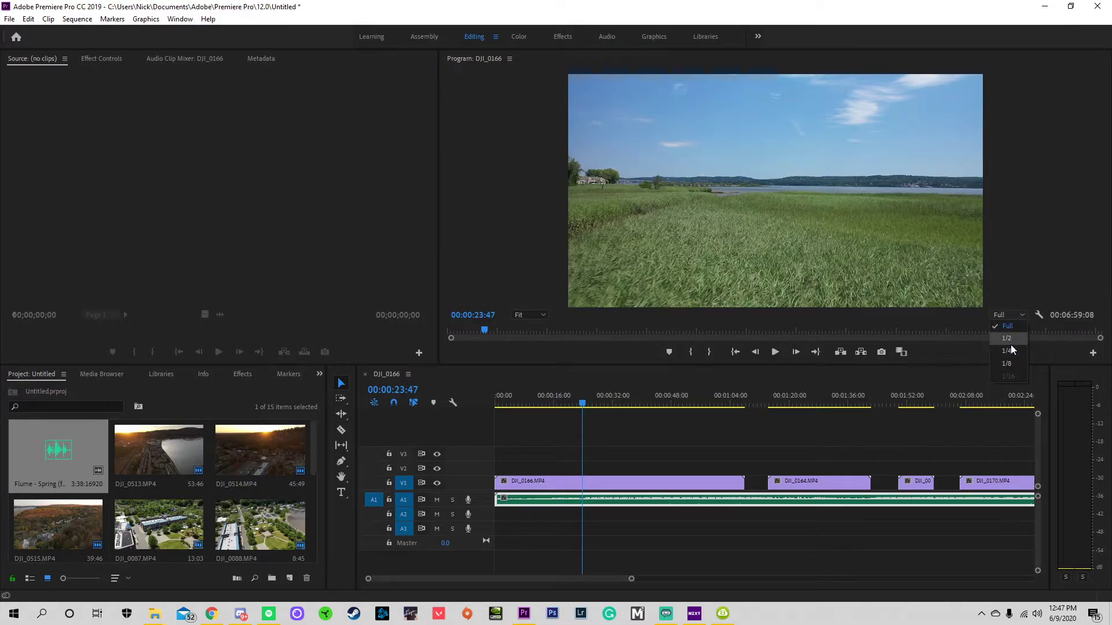
{"action": "left_click", "coordinate": [1011, 322]}
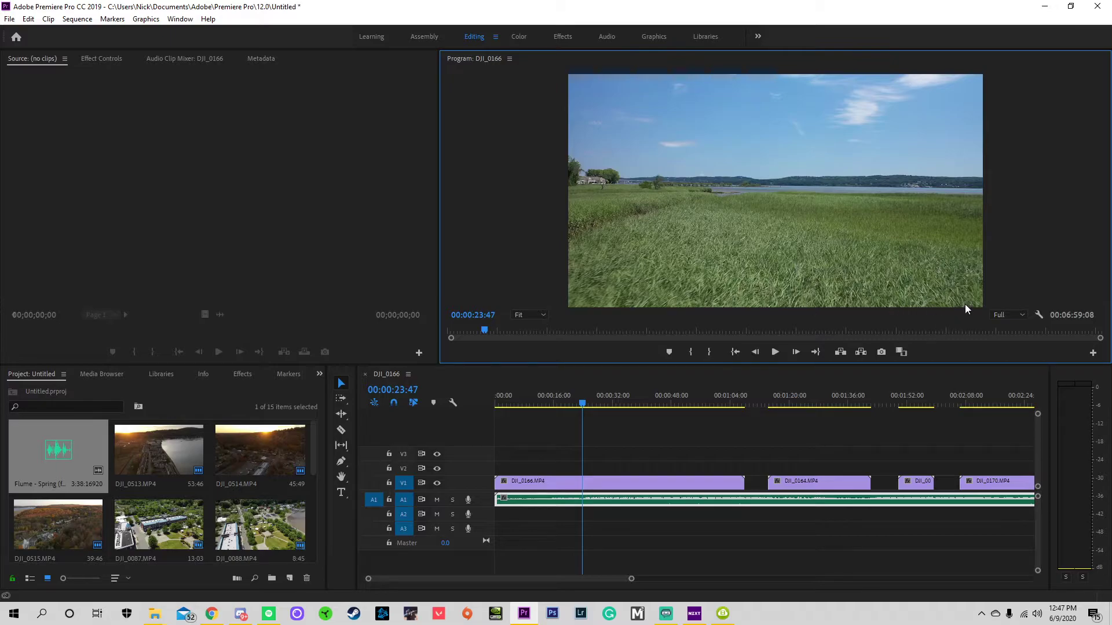
{"action": "left_click", "coordinate": [1020, 317]}
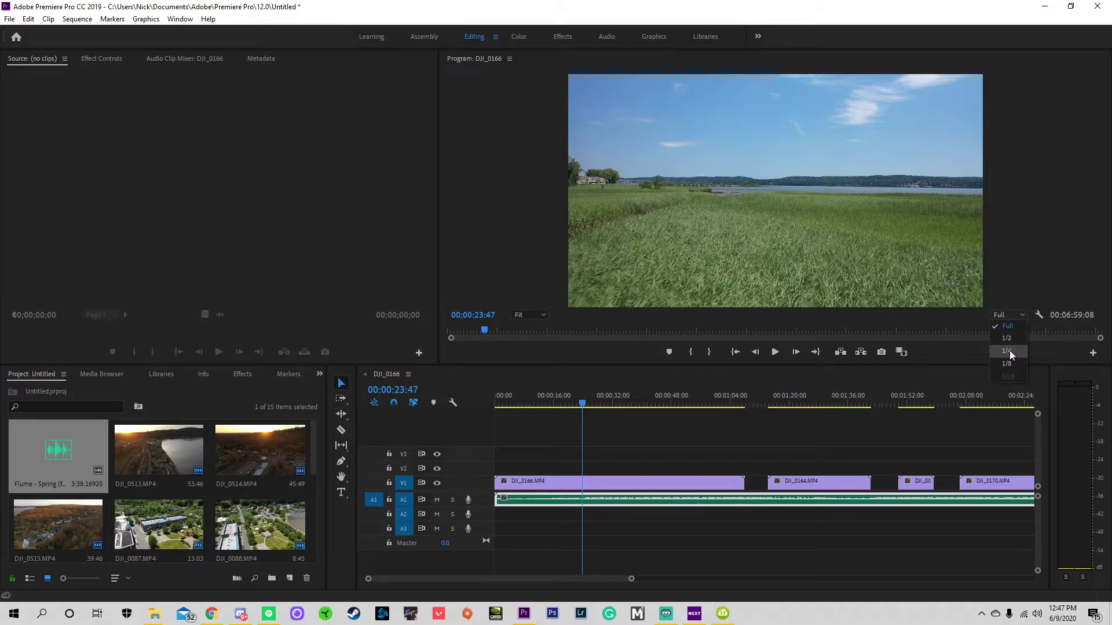
{"action": "left_click", "coordinate": [1011, 339]}
{"action": "left_click", "coordinate": [547, 401]}
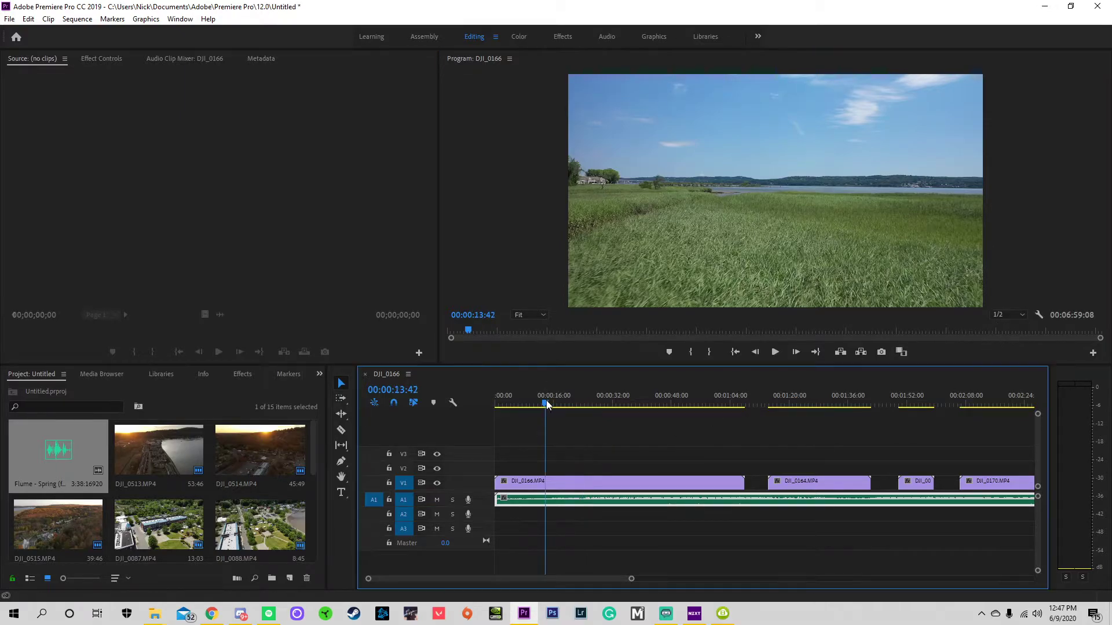
{"action": "key", "text": "space"}
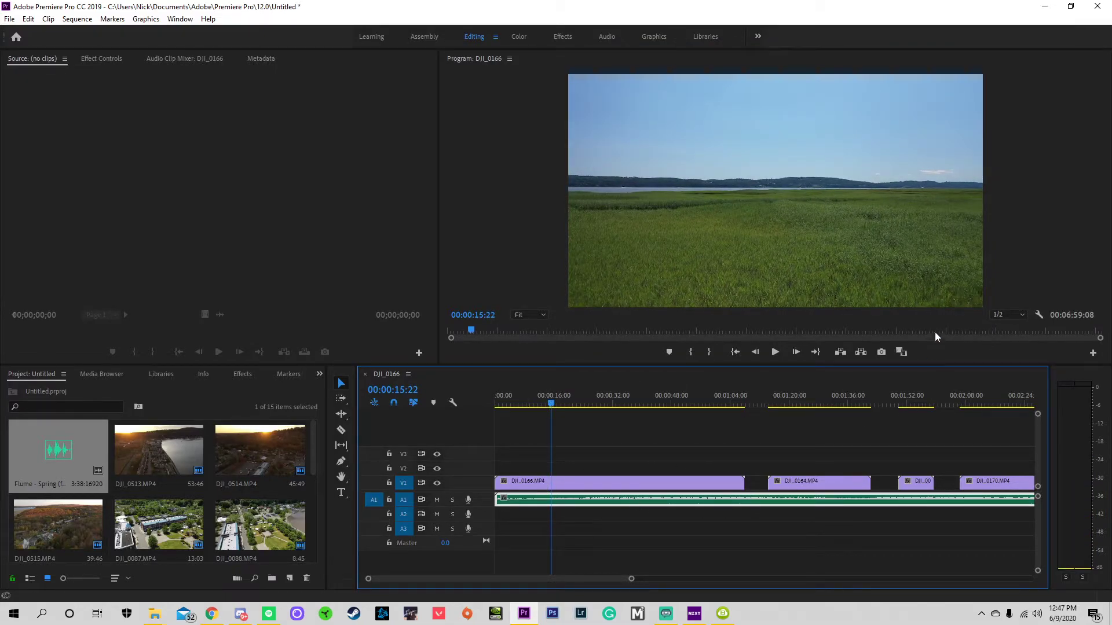
{"action": "left_click", "coordinate": [1019, 315]}
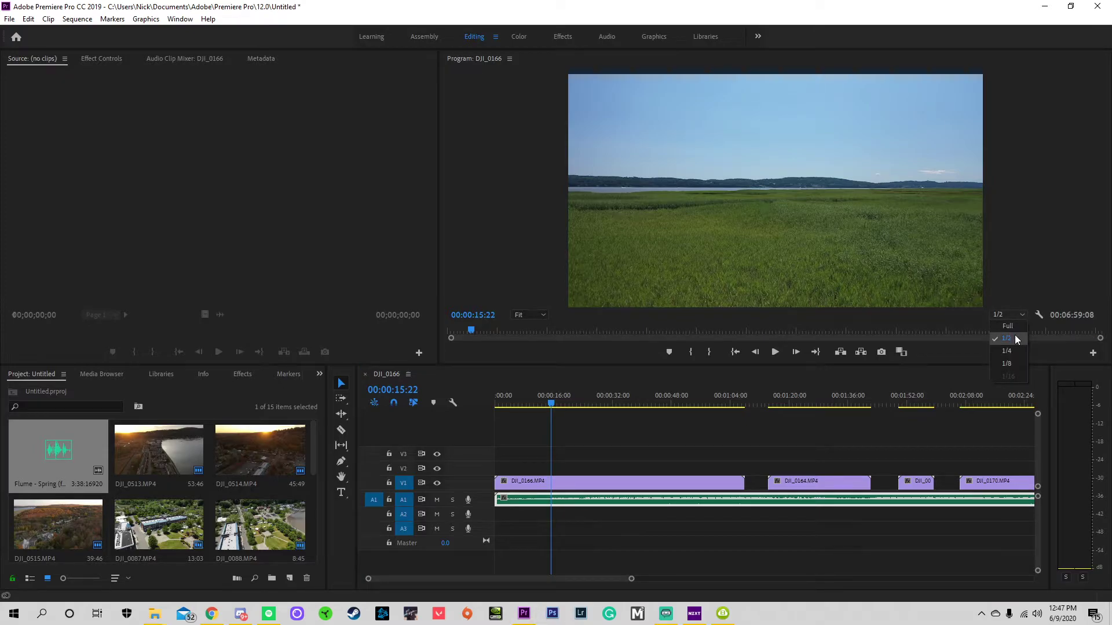
{"action": "left_click", "coordinate": [1001, 314]}
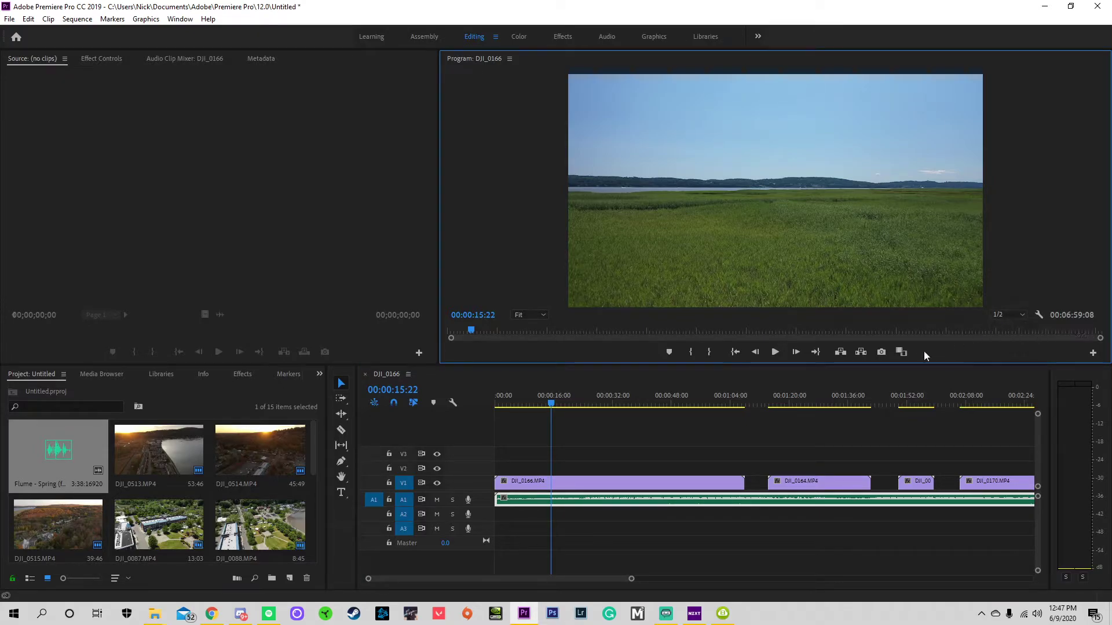
Position the playhead at 00:00:06:18 in the first clip, with the timeline enlarged around the sequence's opening seconds.
{"action": "left_click", "coordinate": [512, 402]}
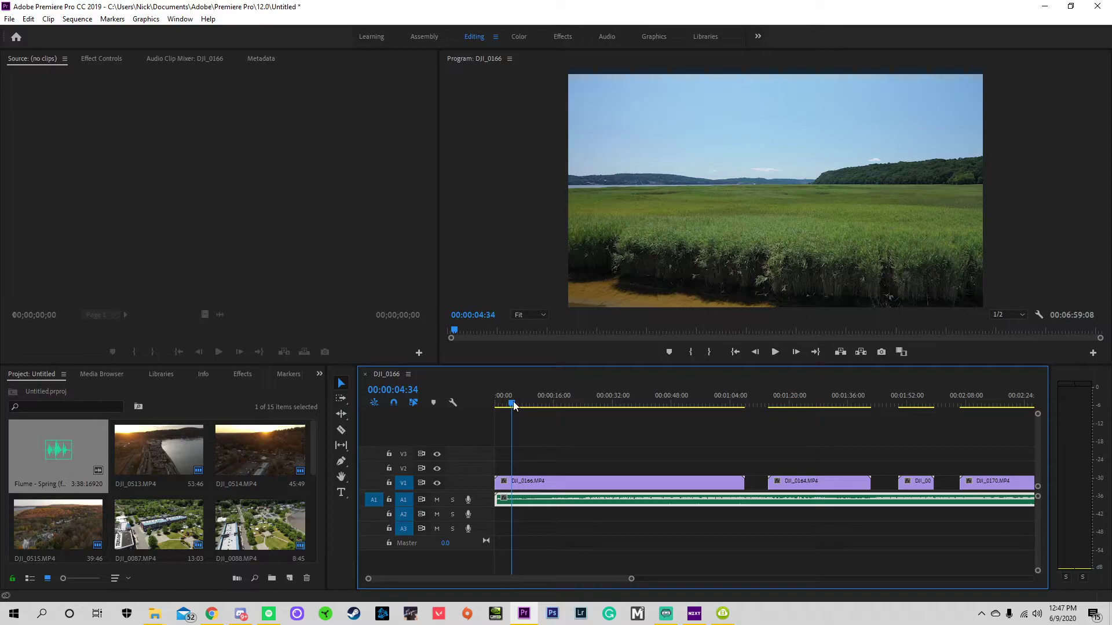
{"action": "left_click", "coordinate": [506, 403]}
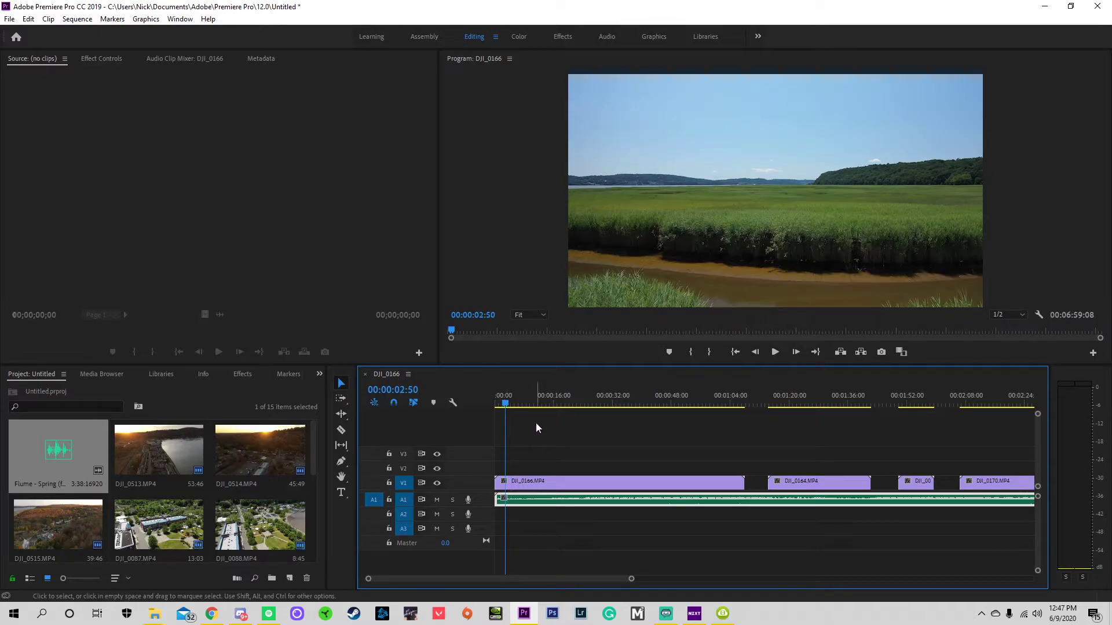
{"action": "key", "text": "equal"}
{"action": "key", "text": "equal"}
{"action": "key", "text": "equal"}
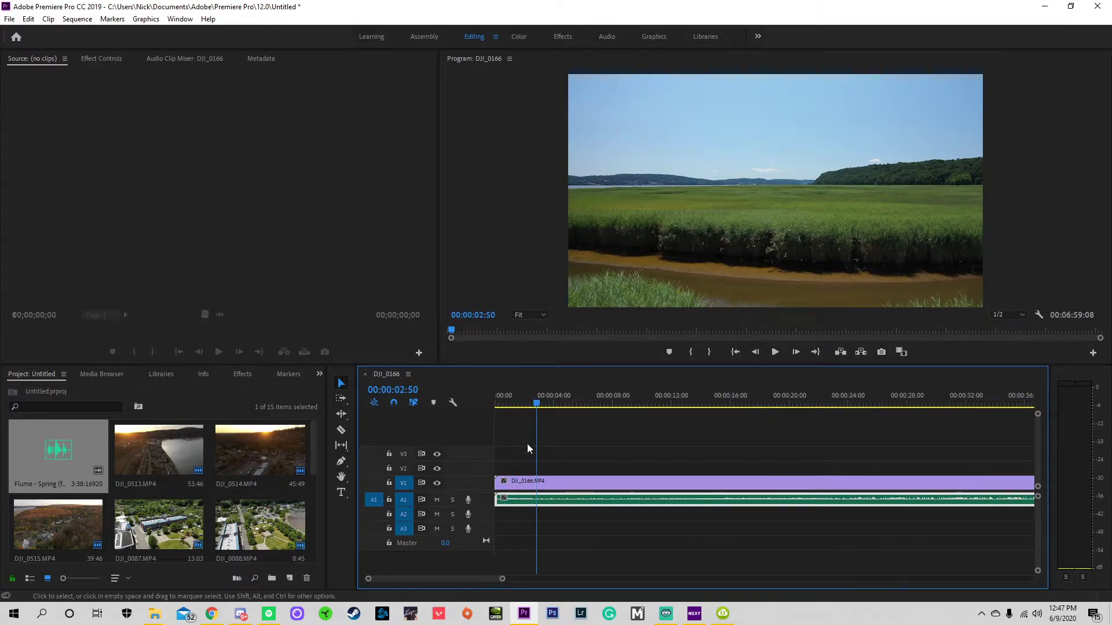
{"action": "left_click_drag", "start_coordinate": [522, 404], "coordinate": [682, 402]}
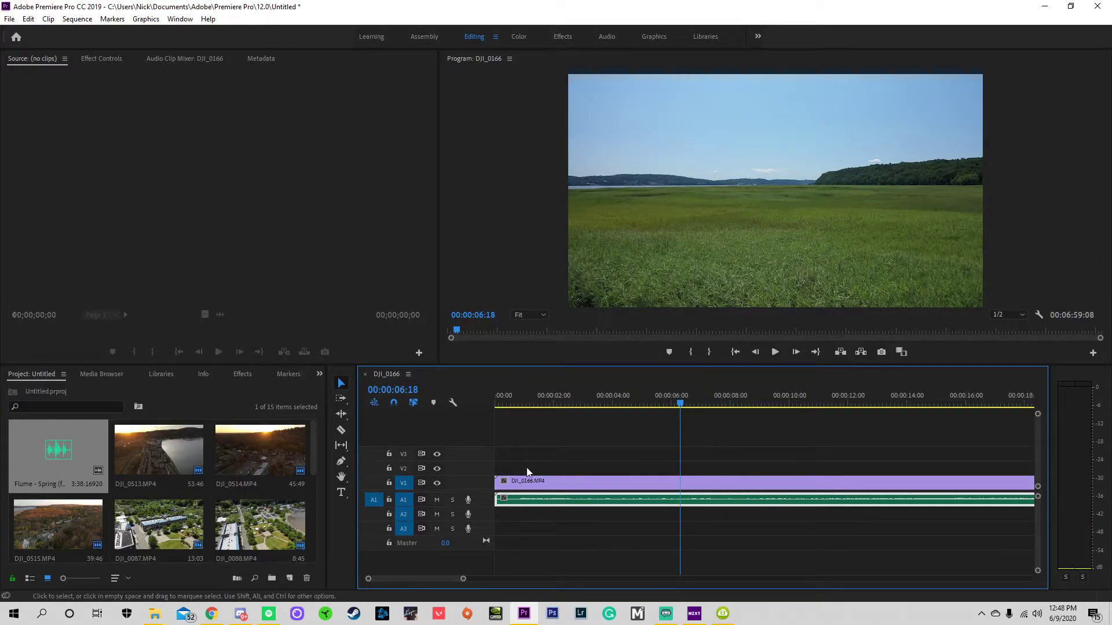
Move the second clip, DJI_0164.MP4, onto track V2 above the first clip, starting at about 00:00:16.
{"action": "key", "text": "minus"}
{"action": "key", "text": "minus"}
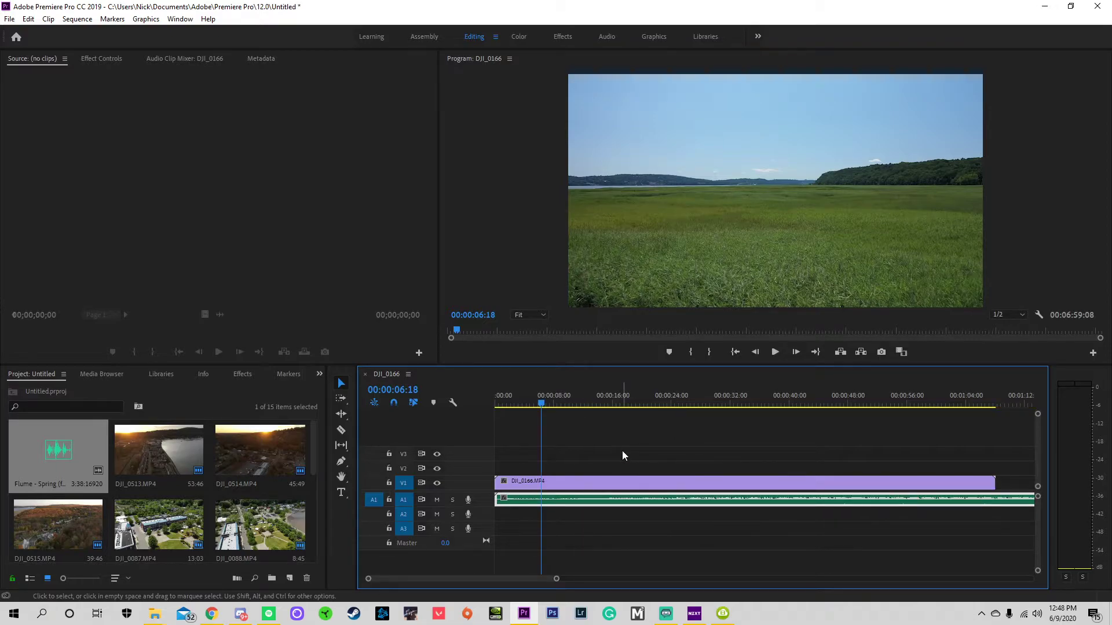
{"action": "key", "text": "minus"}
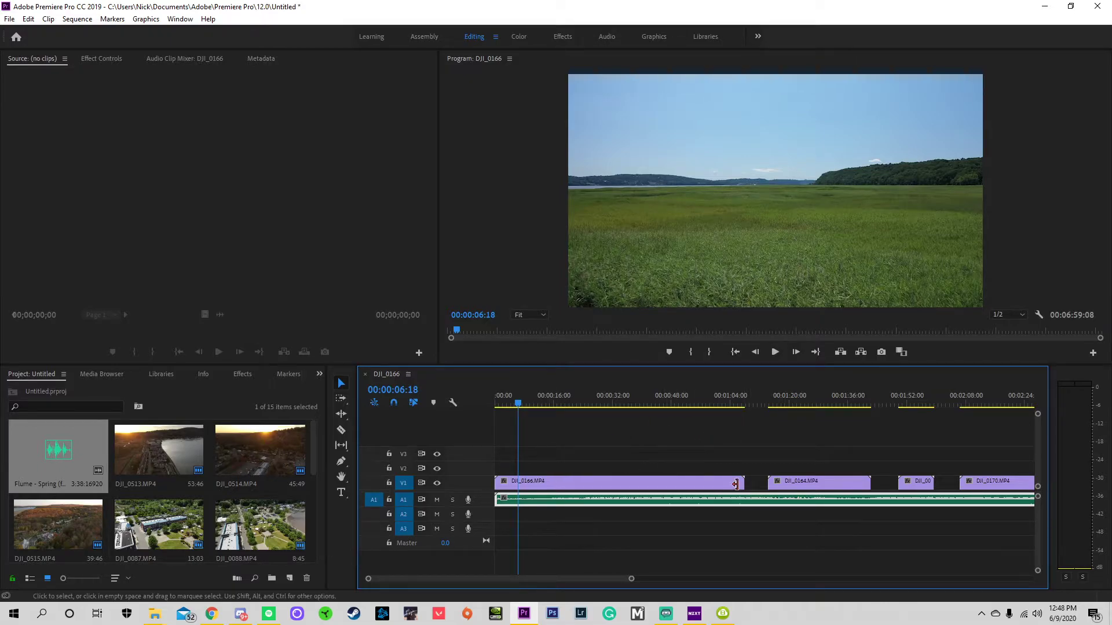
{"action": "left_click", "coordinate": [784, 409]}
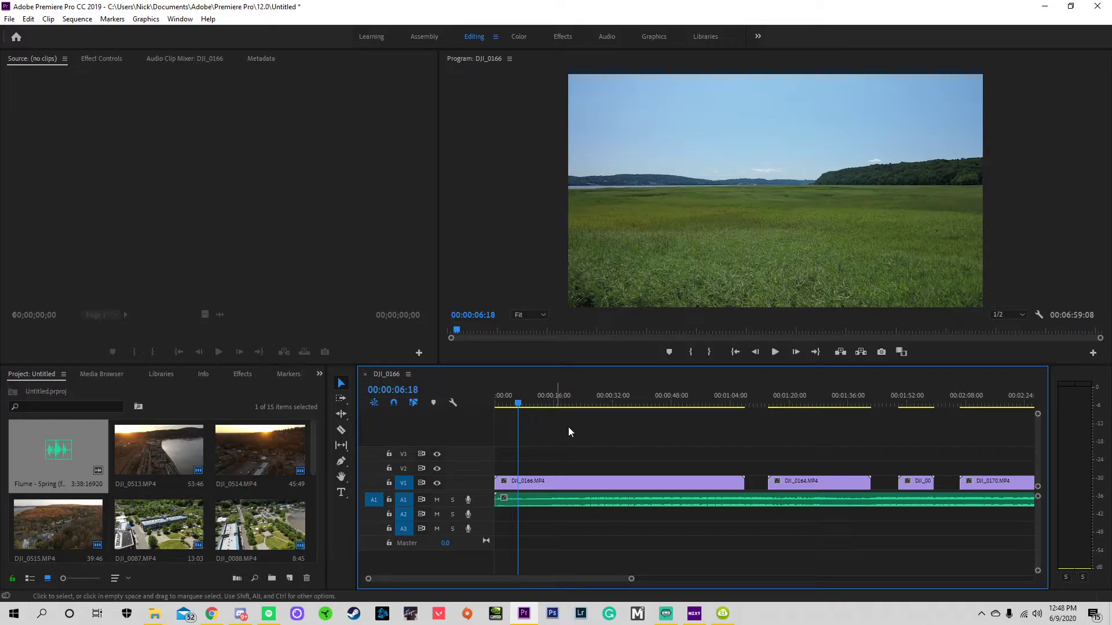
{"action": "left_click_drag", "start_coordinate": [801, 486], "coordinate": [588, 470]}
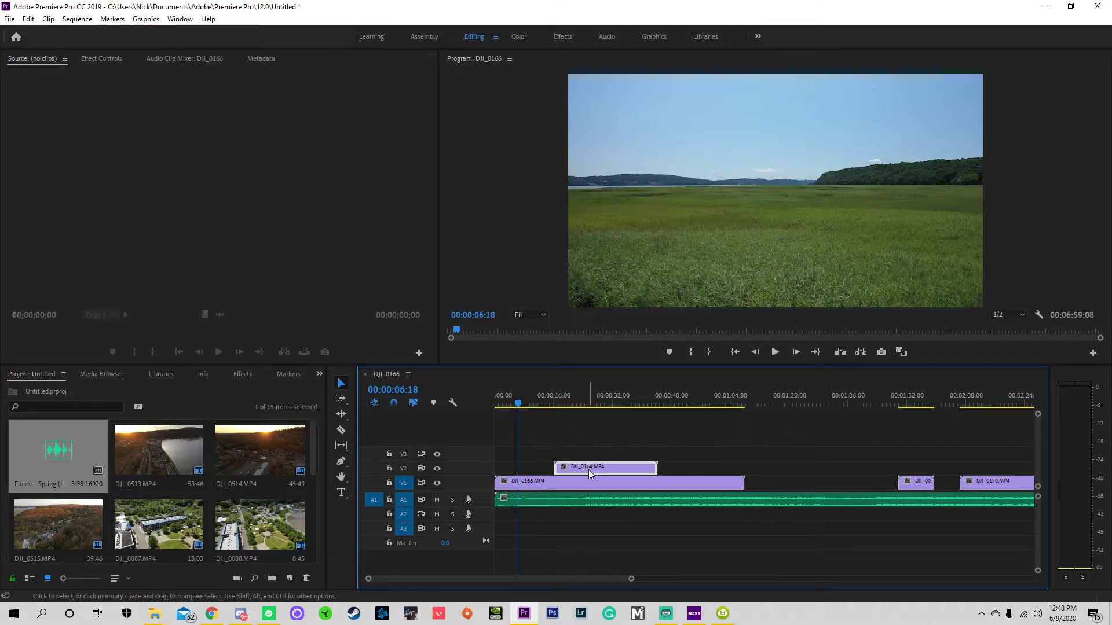
Preview the overlapping clips from 00:00:21:34, stop playback, and return the playhead to the start of the sequence.
{"action": "key", "text": "space"}
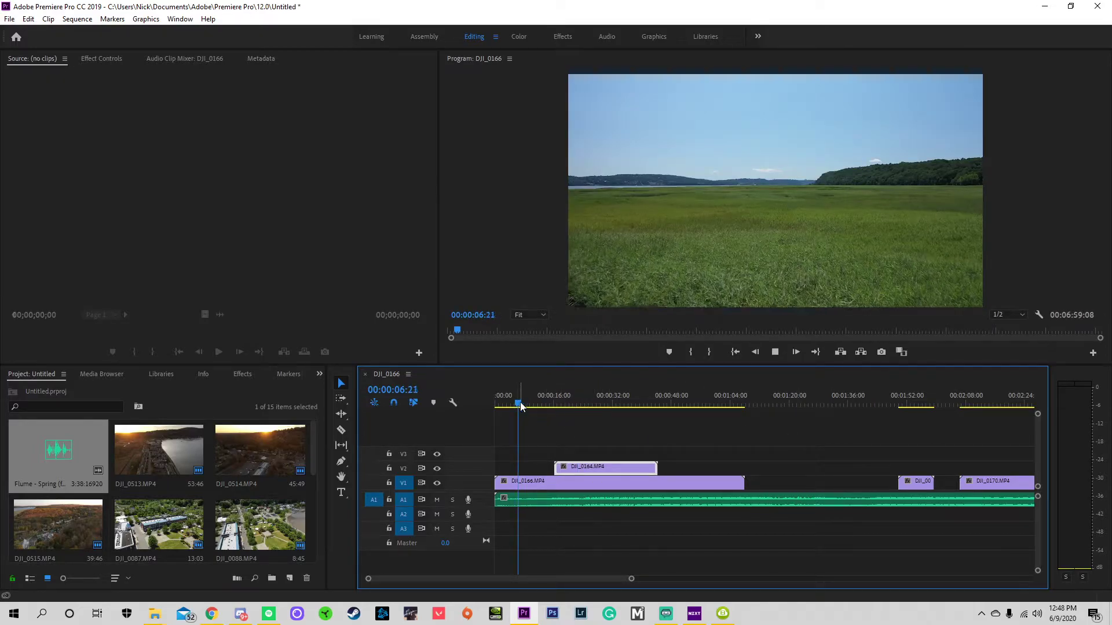
{"action": "left_click", "coordinate": [574, 403]}
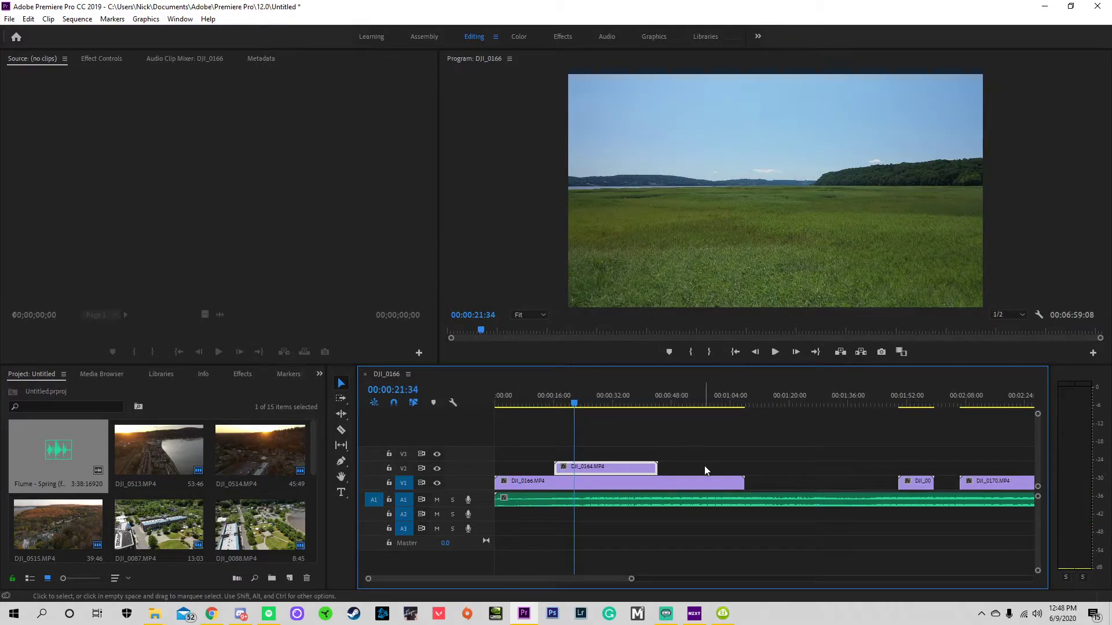
{"action": "key", "text": "space"}
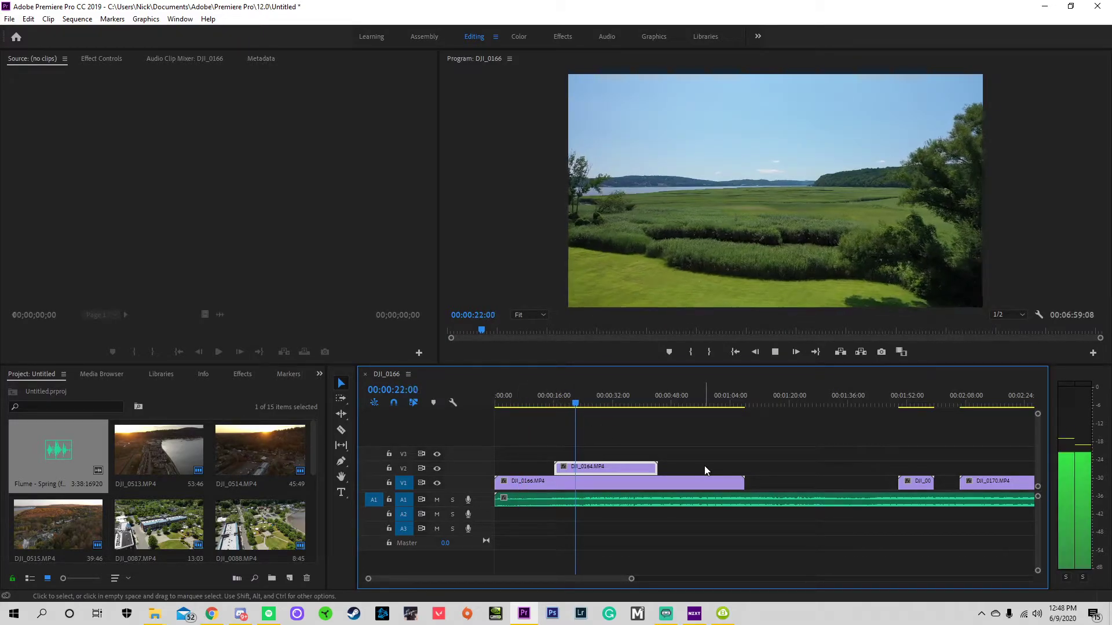
{"action": "key", "text": "space"}
{"action": "left_click", "coordinate": [496, 401]}
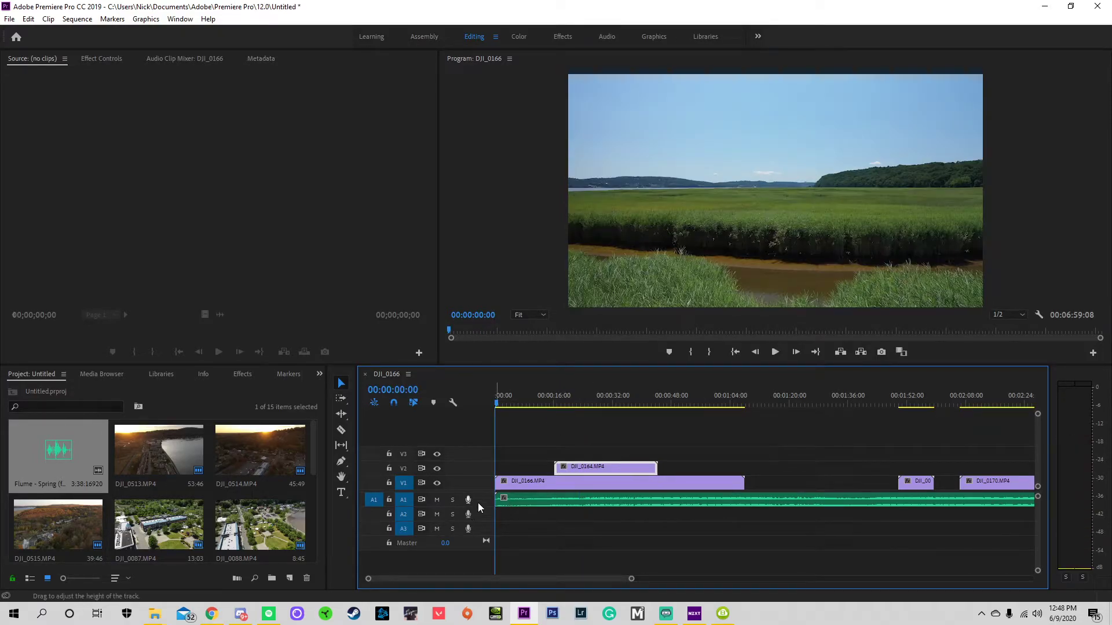
Increase the height of audio track A1 and adjust the music clip's volume level line.
{"action": "left_click_drag", "start_coordinate": [478, 512], "coordinate": [478, 525]}
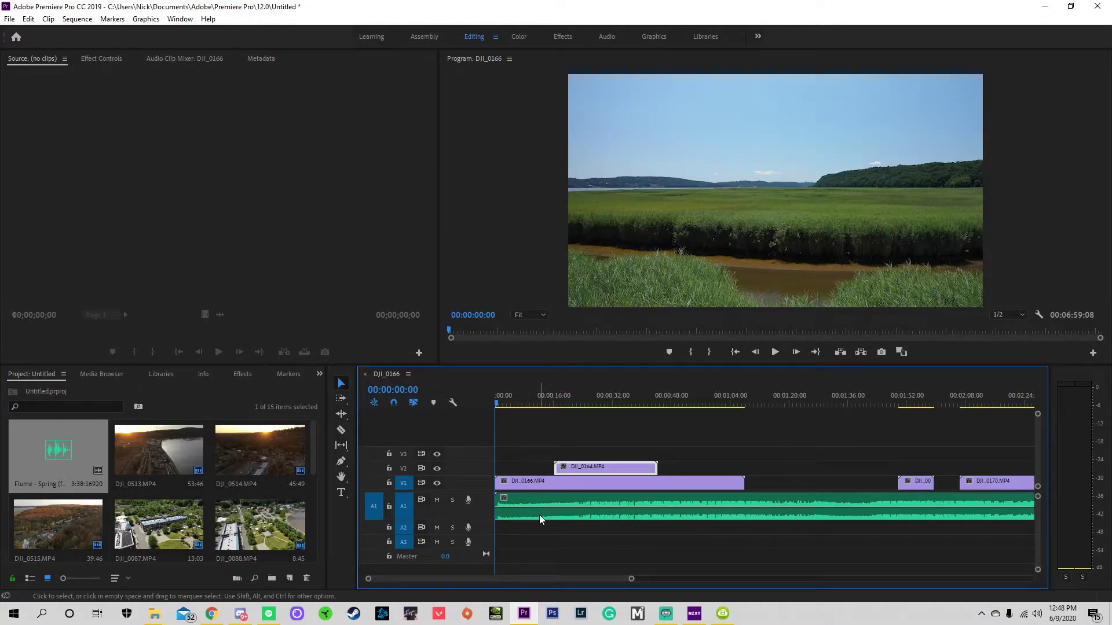
{"action": "left_click", "coordinate": [581, 506]}
{"action": "mouse_move", "coordinate": [583, 510]}
{"action": "left_mouse_down"}
{"action": "mouse_move", "coordinate": [593, 502]}
{"action": "mouse_move", "coordinate": [572, 520]}
{"action": "left_mouse_up"}
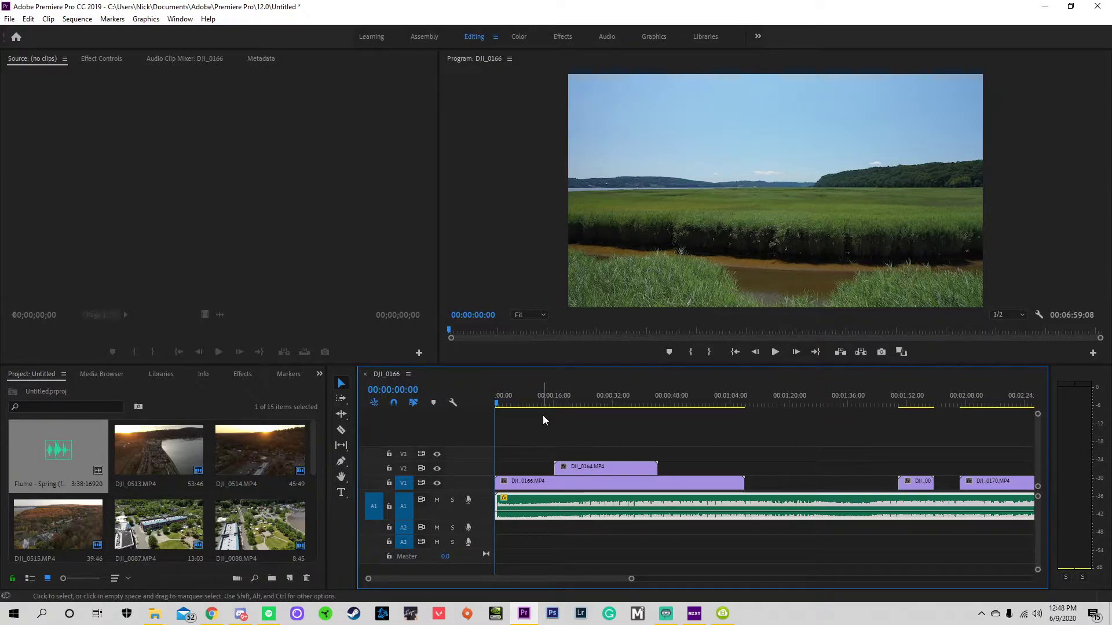
{"action": "left_click_drag", "start_coordinate": [544, 511], "coordinate": [489, 521]}
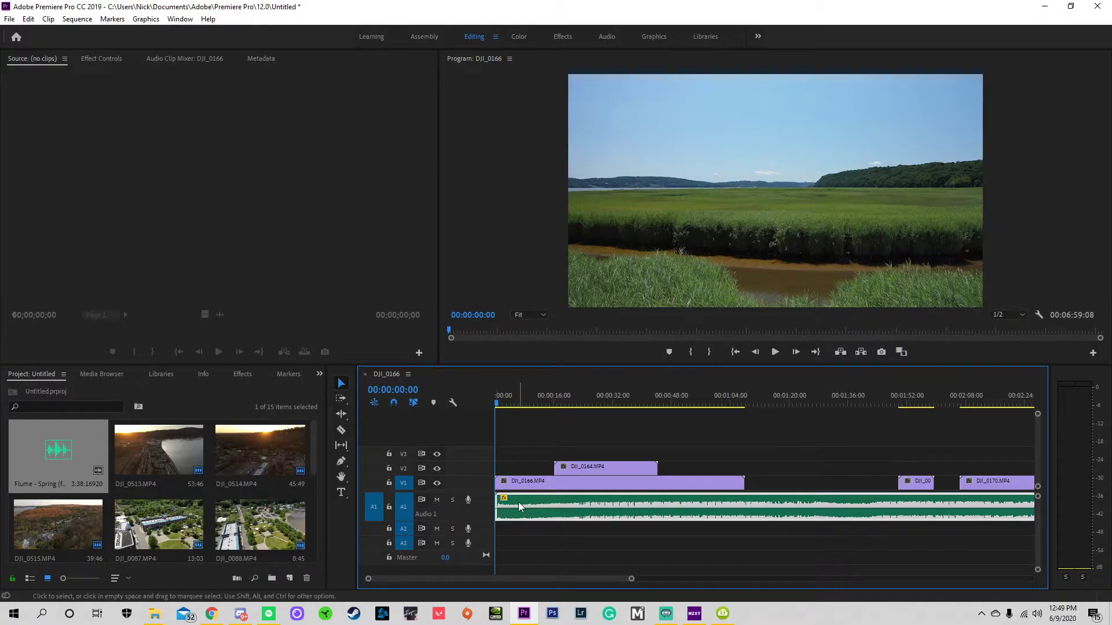
{"action": "left_click_drag", "start_coordinate": [535, 506], "coordinate": [537, 503]}
{"action": "left_click_drag", "start_coordinate": [539, 509], "coordinate": [537, 510]}
Listen to the adjusted music, replaying it from 00:00:09:17 and stopping at 00:00:11:05.
{"action": "key", "text": "space"}
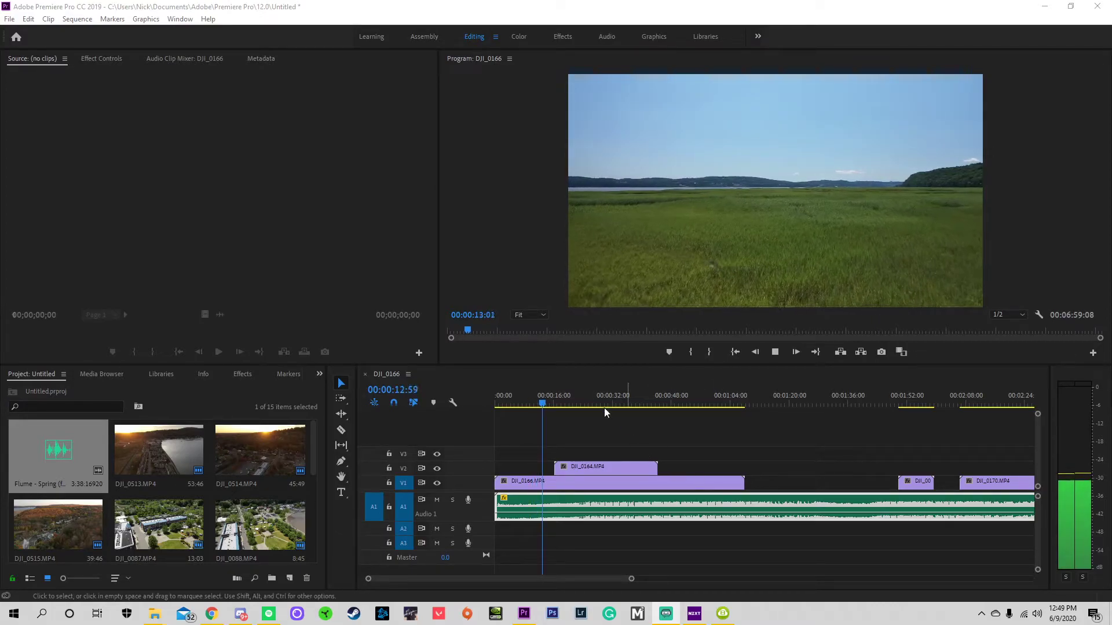
{"action": "left_click", "coordinate": [529, 404]}
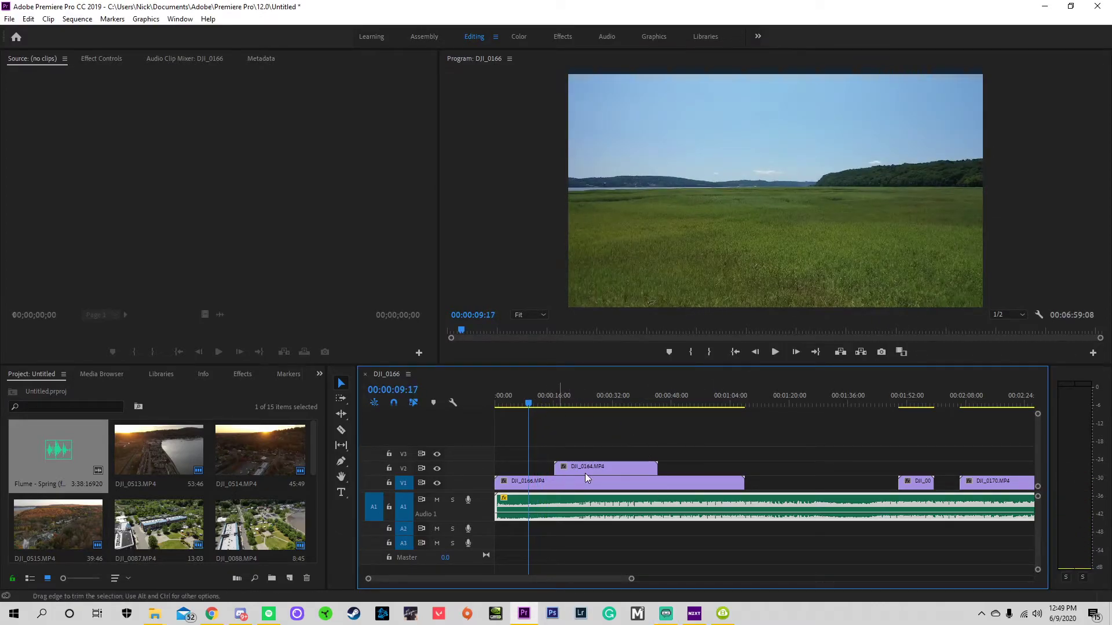
{"action": "key", "text": "space"}
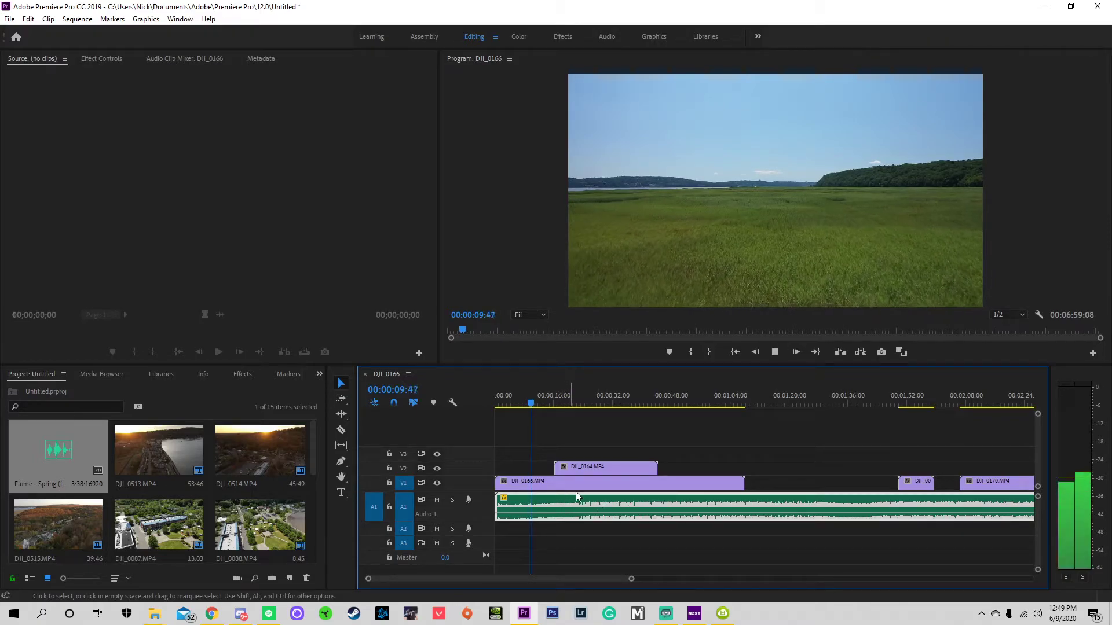
{"action": "key", "text": "space"}
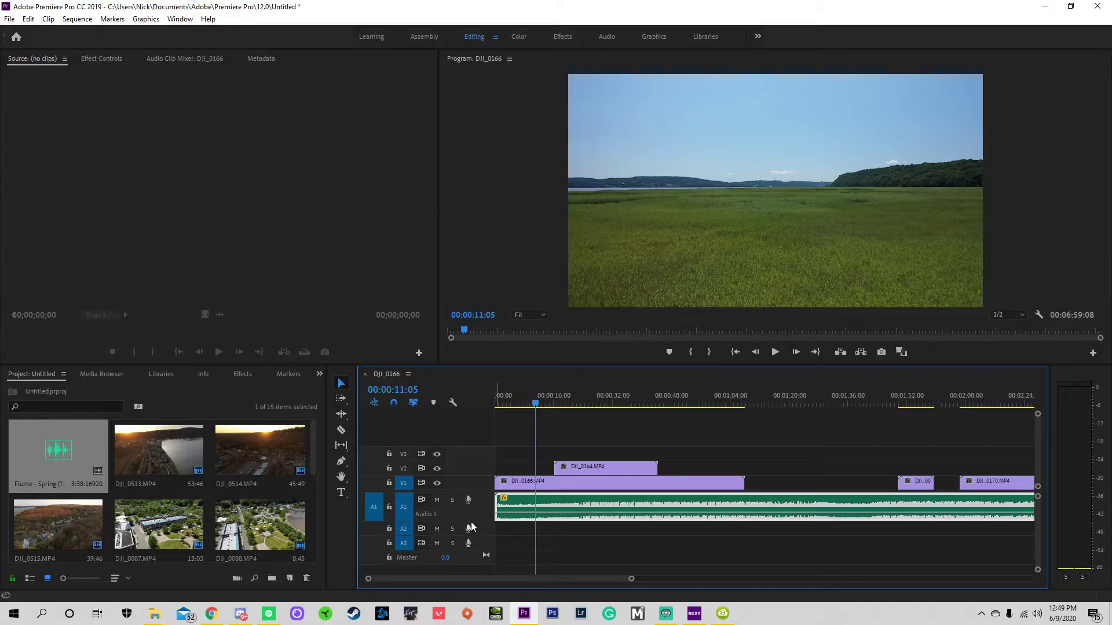
Make track A1 slightly taller, give the video tracks more timeline room, and expand them until clip thumbnails show.
{"action": "mouse_move", "coordinate": [475, 521]}
{"action": "left_mouse_down"}
{"action": "mouse_move", "coordinate": [481, 511]}
{"action": "mouse_move", "coordinate": [488, 525]}
{"action": "left_mouse_up"}
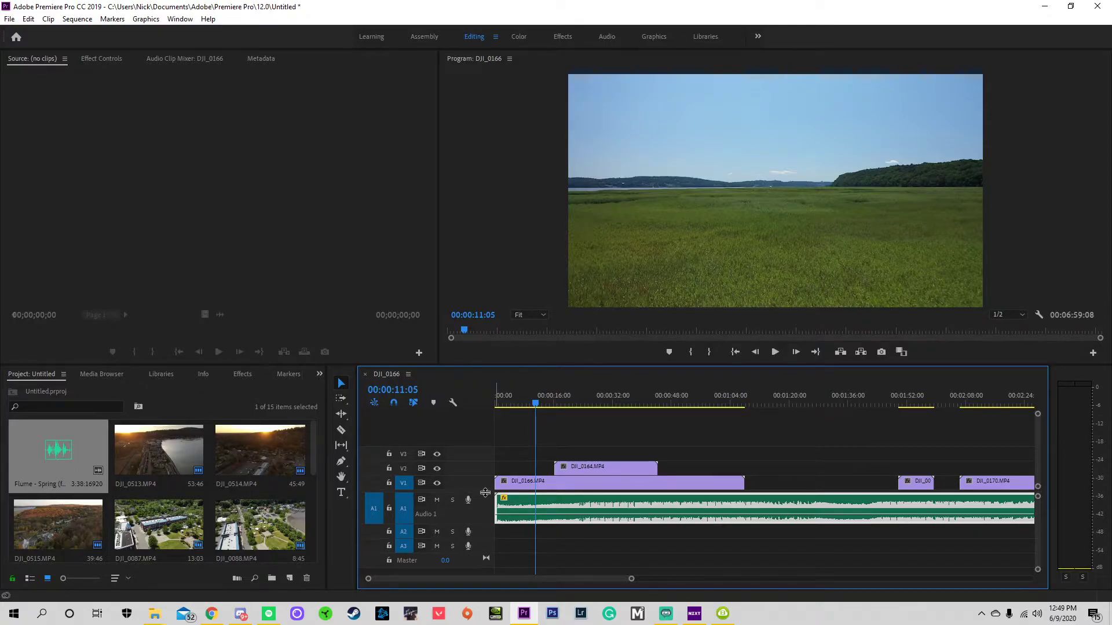
{"action": "left_click_drag", "start_coordinate": [485, 493], "coordinate": [479, 519]}
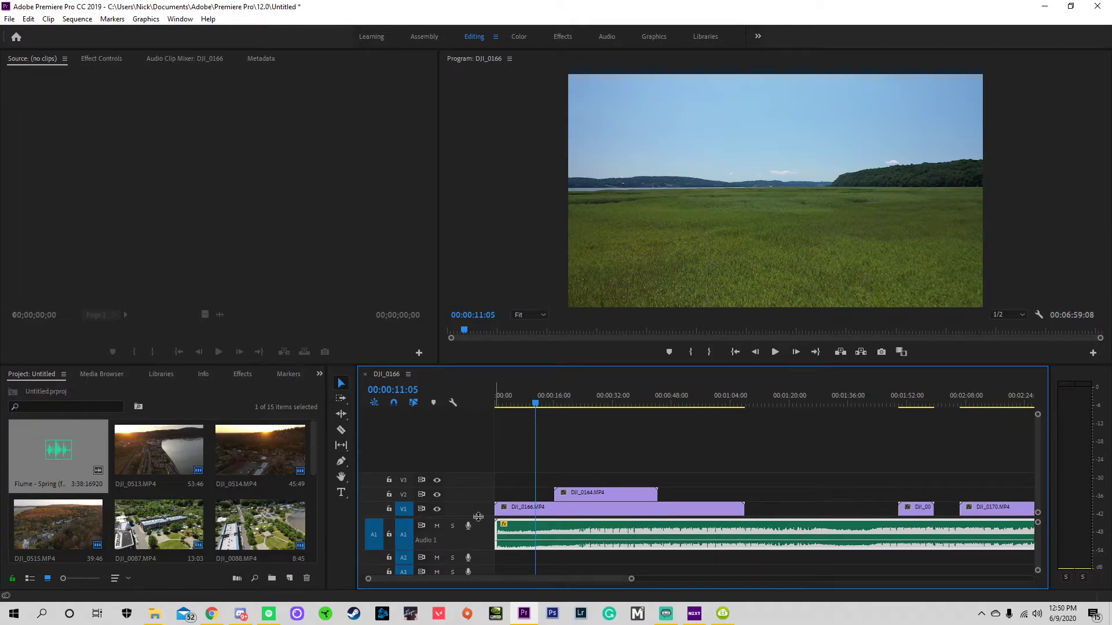
{"action": "left_click_drag", "start_coordinate": [481, 532], "coordinate": [484, 539]}
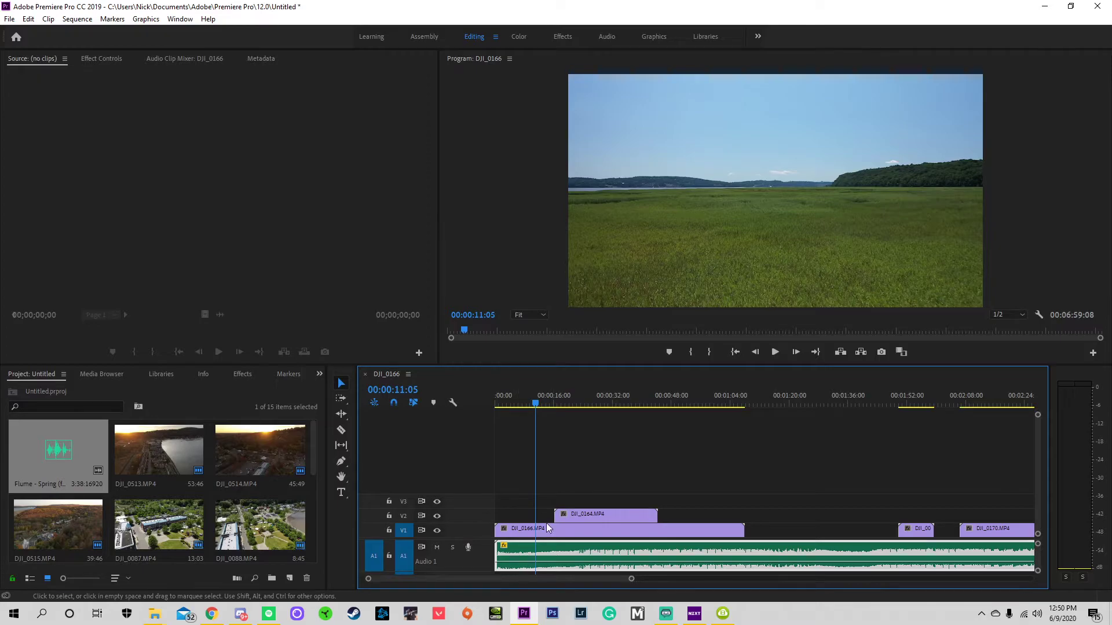
{"action": "left_click_drag", "start_coordinate": [460, 513], "coordinate": [463, 451]}
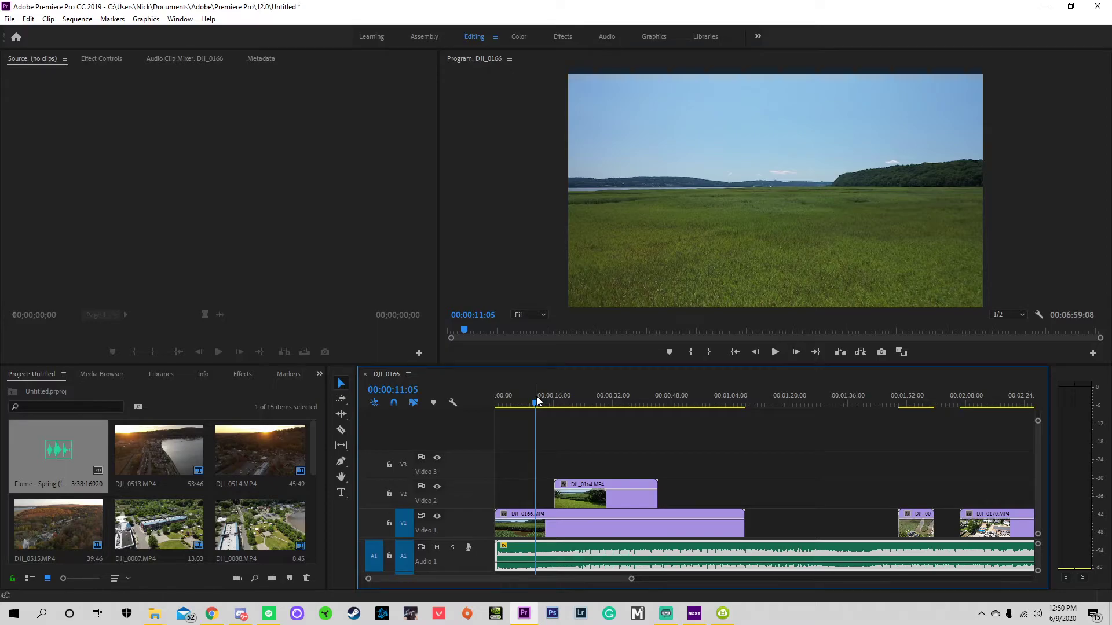
Play the sequence from 00:00:04:34 and stop the playhead at 00:00:06:07.
{"action": "left_click", "coordinate": [512, 398]}
{"action": "key", "text": "space"}
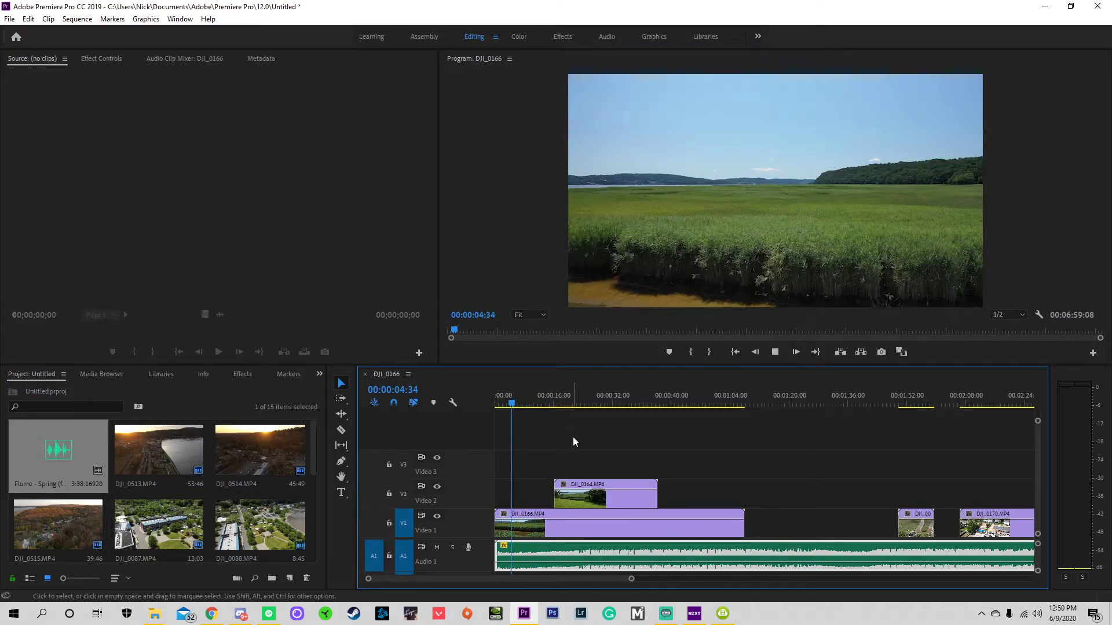
{"action": "key", "text": "Home"}
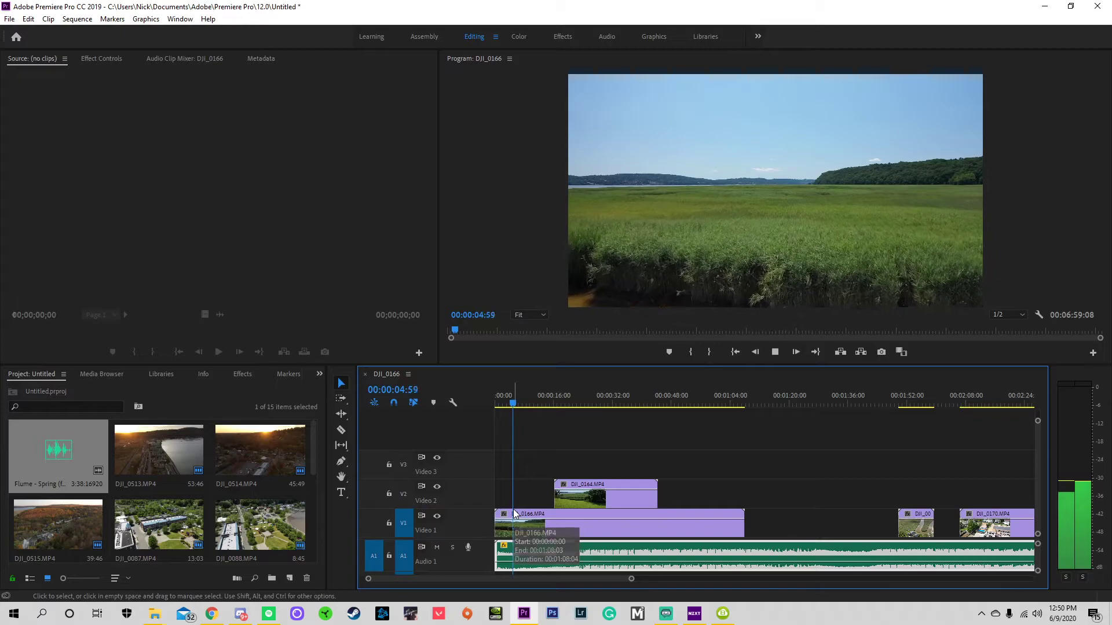
{"action": "key", "text": "space"}
Apply the Cross Dissolve video transition to the start of the first clip on track V1.
{"action": "key", "text": "equal"}
{"action": "key", "text": "equal"}
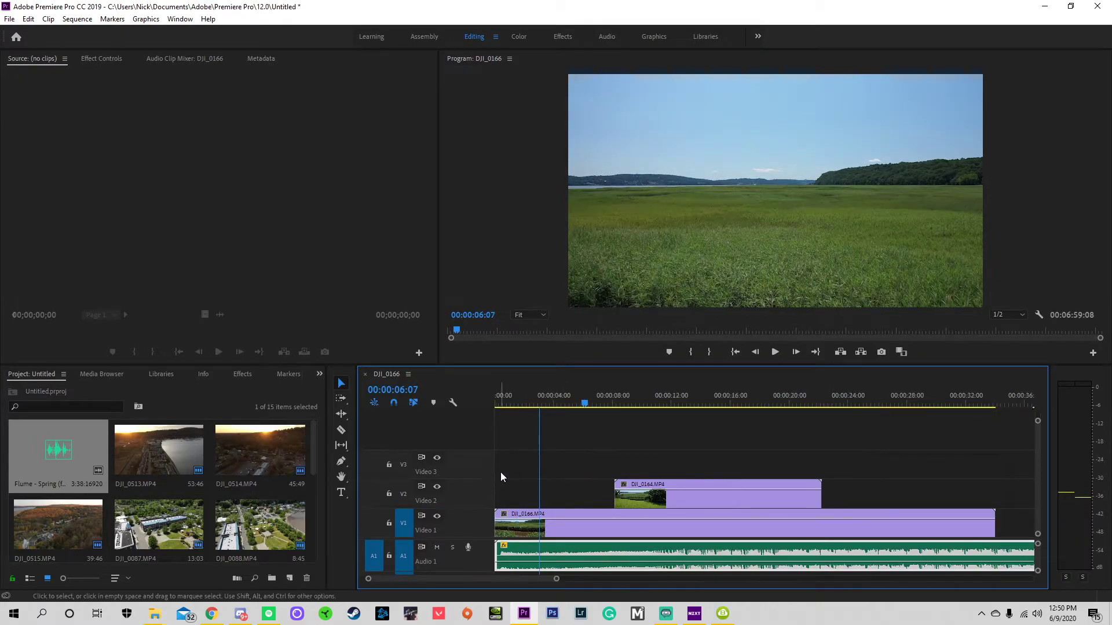
{"action": "left_click", "coordinate": [504, 518]}
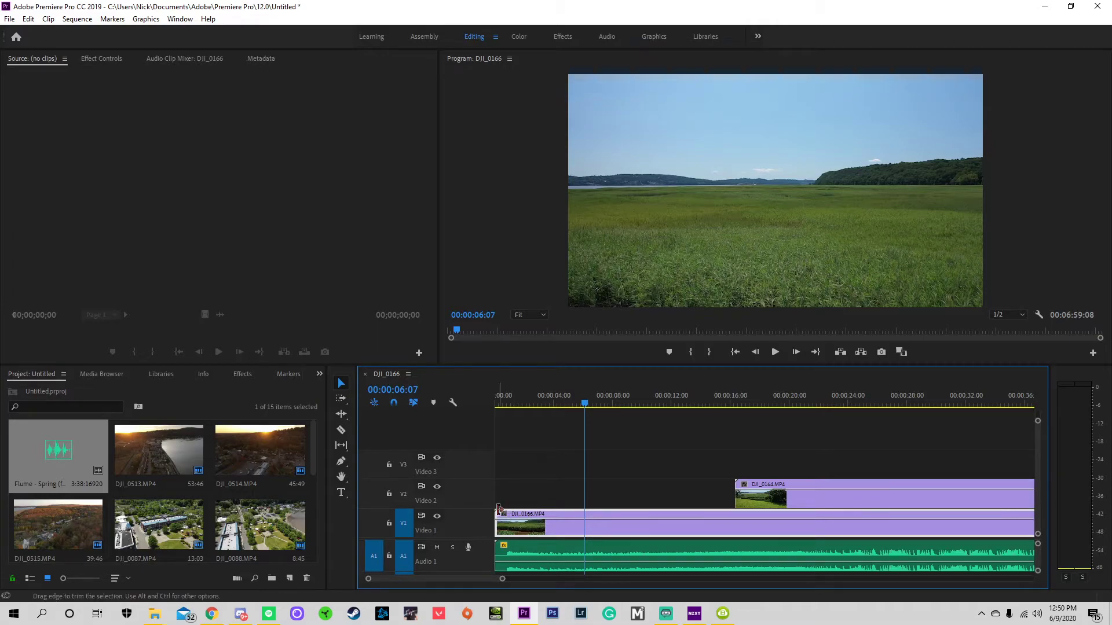
{"action": "key", "text": "equal"}
{"action": "key", "text": "equal"}
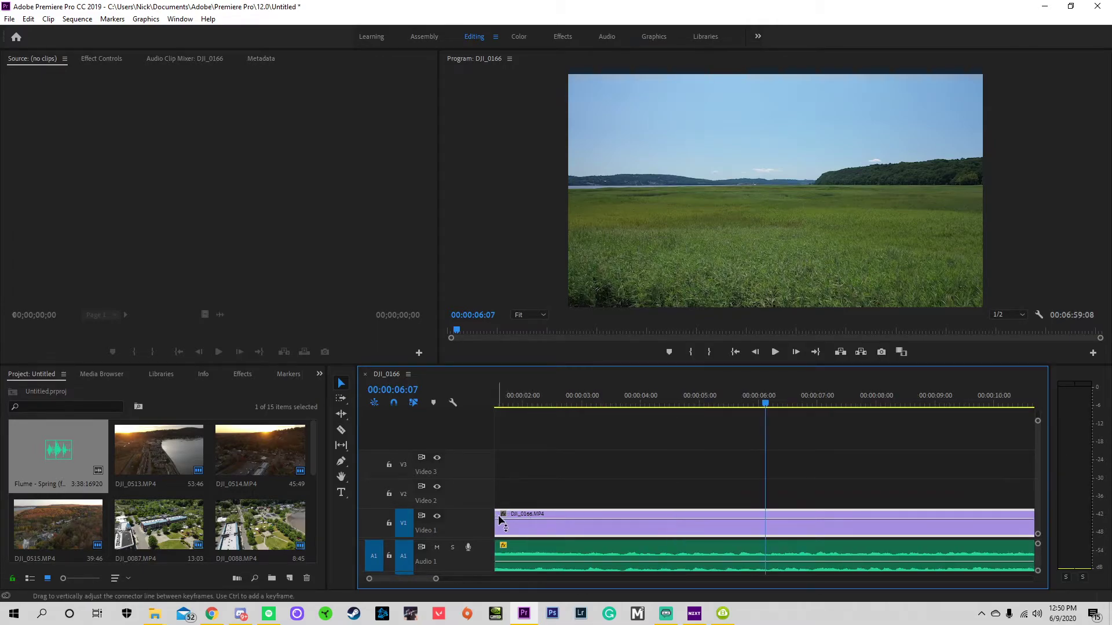
{"action": "key", "text": "minus"}
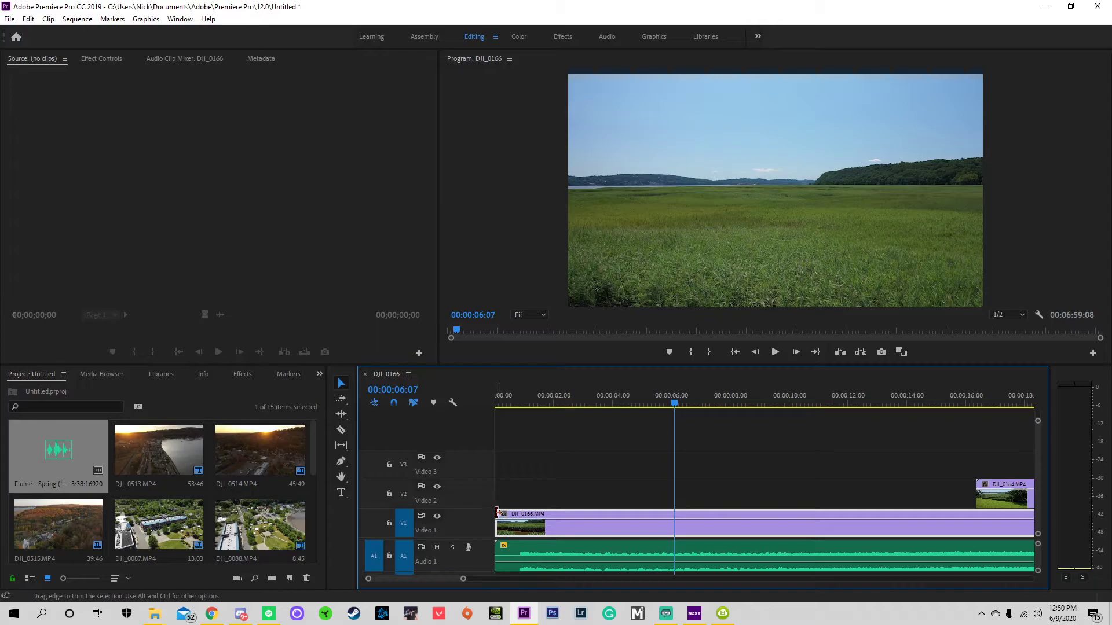
{"action": "key", "text": "minus"}
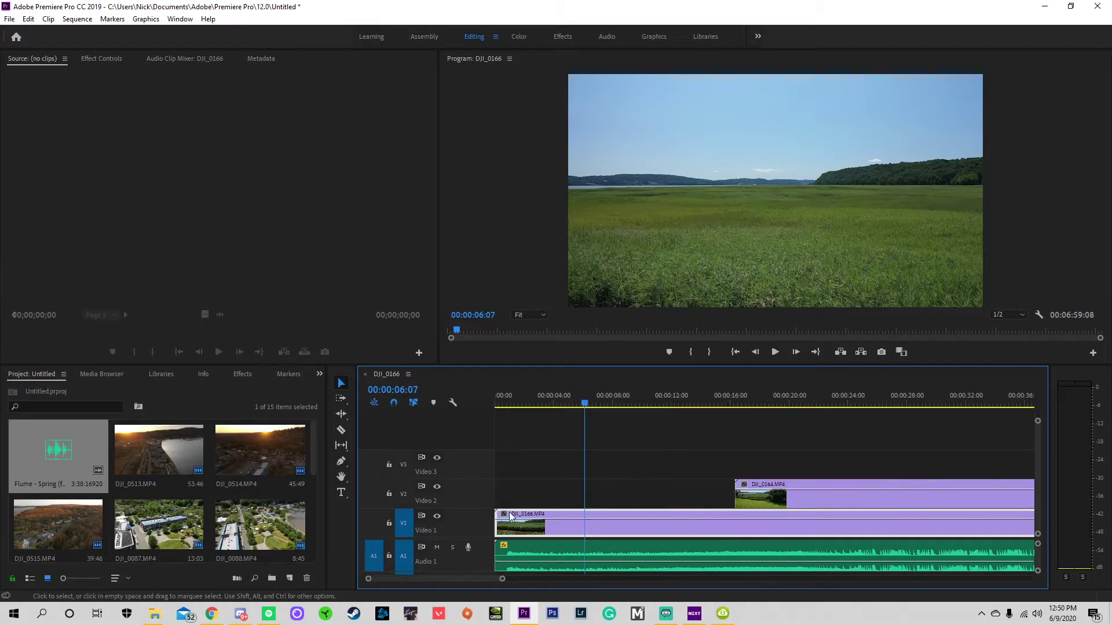
{"action": "left_click", "coordinate": [242, 374]}
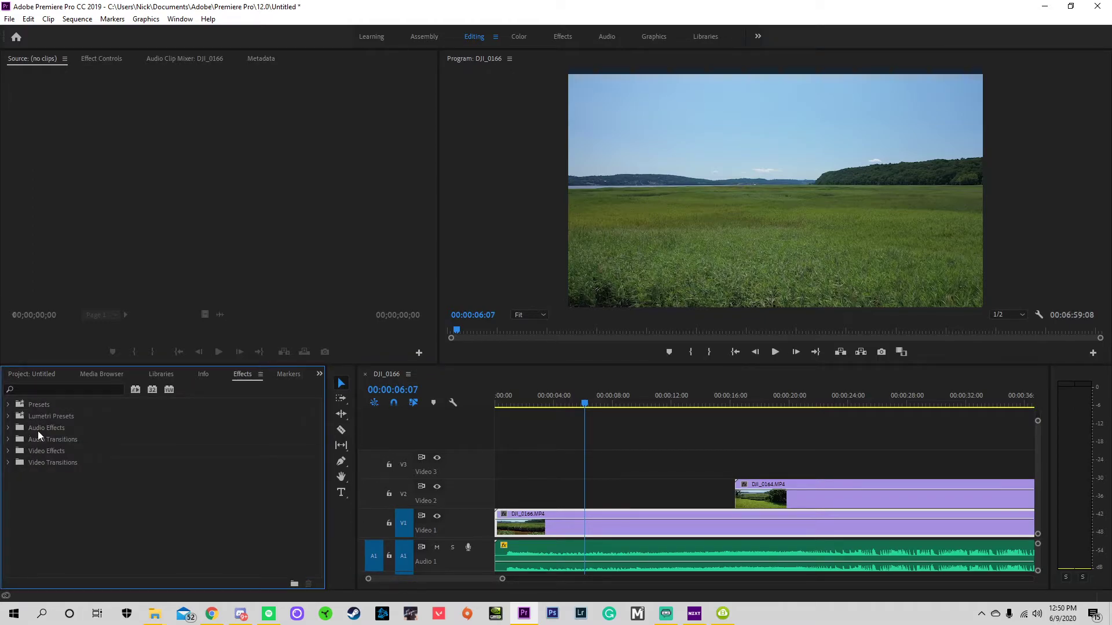
{"action": "left_click", "coordinate": [8, 463]}
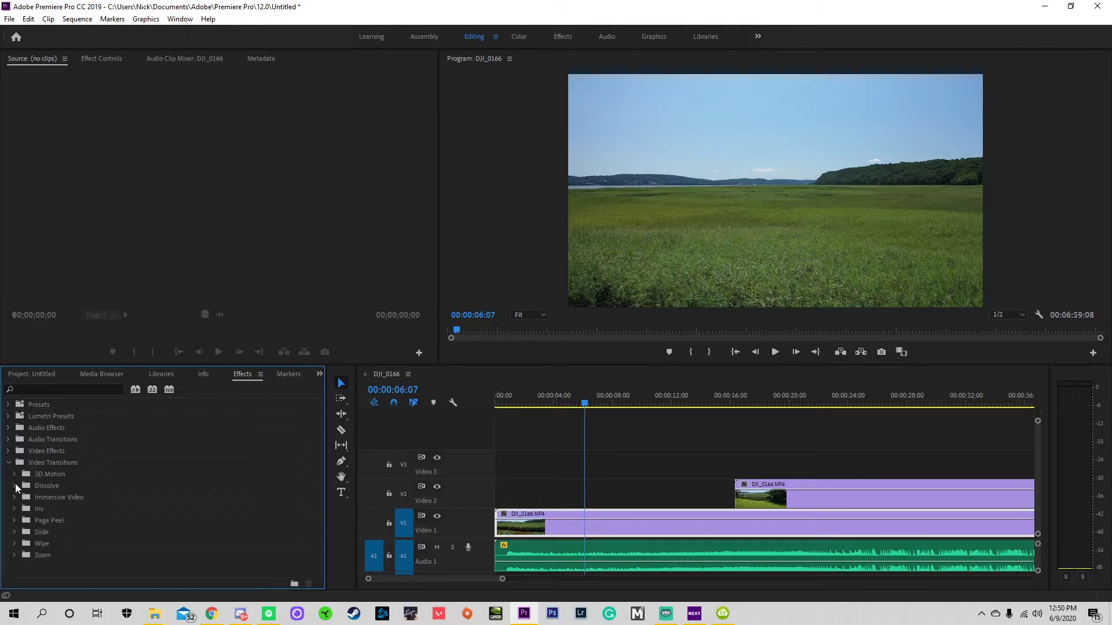
{"action": "left_click", "coordinate": [15, 486]}
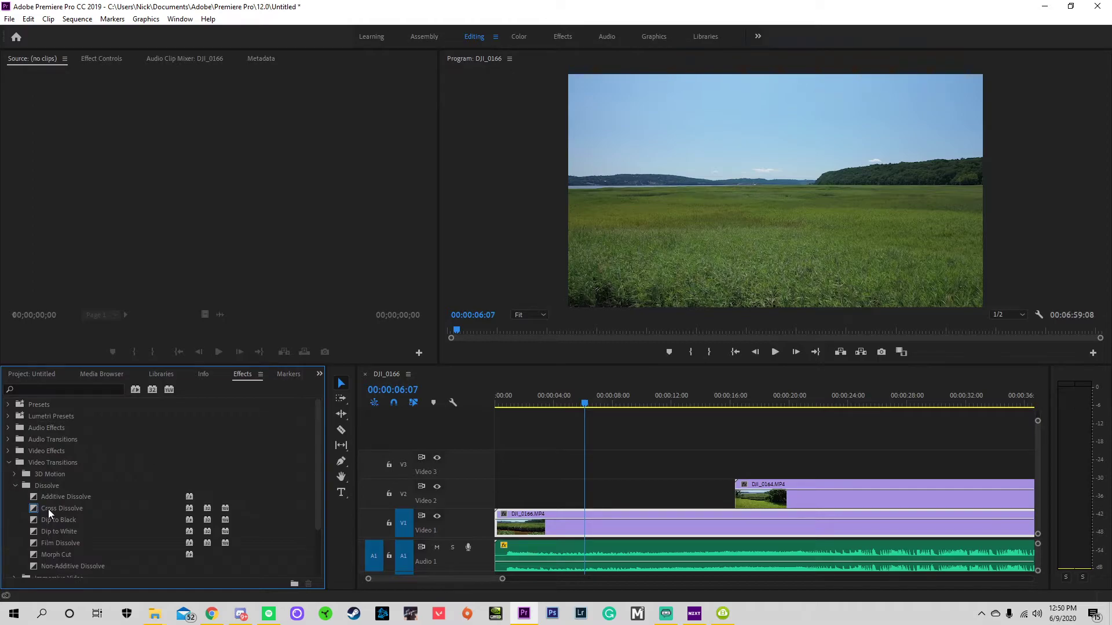
{"action": "left_click_drag", "start_coordinate": [47, 508], "coordinate": [501, 522]}
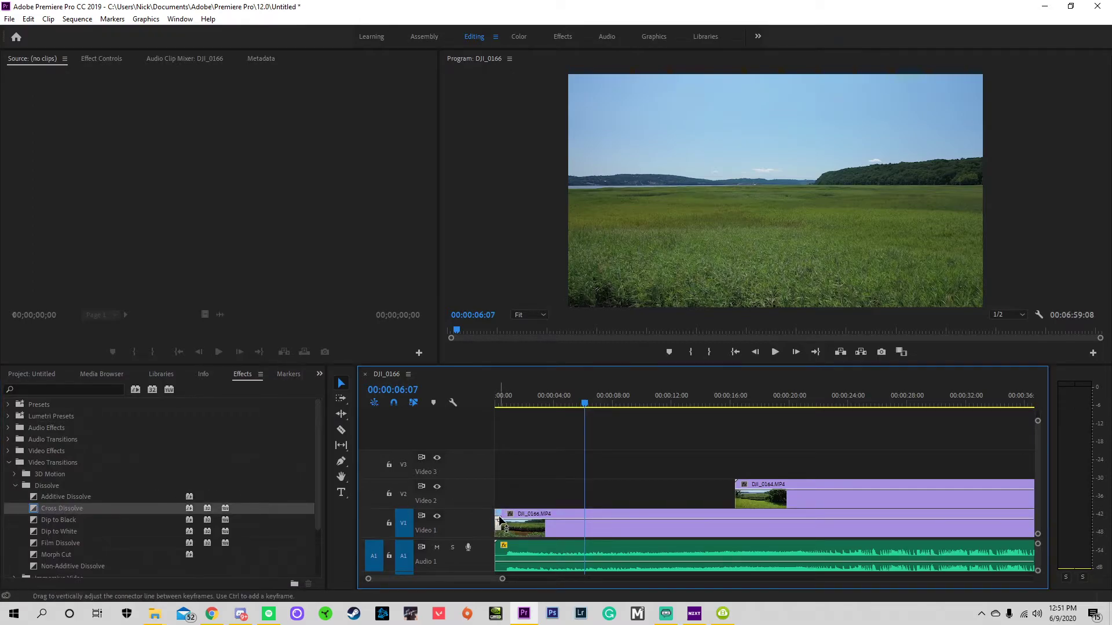
Lengthen the Cross Dissolve at the first clip's start so it ends near the playhead at 00:00:06:07.
{"action": "key", "text": "equal"}
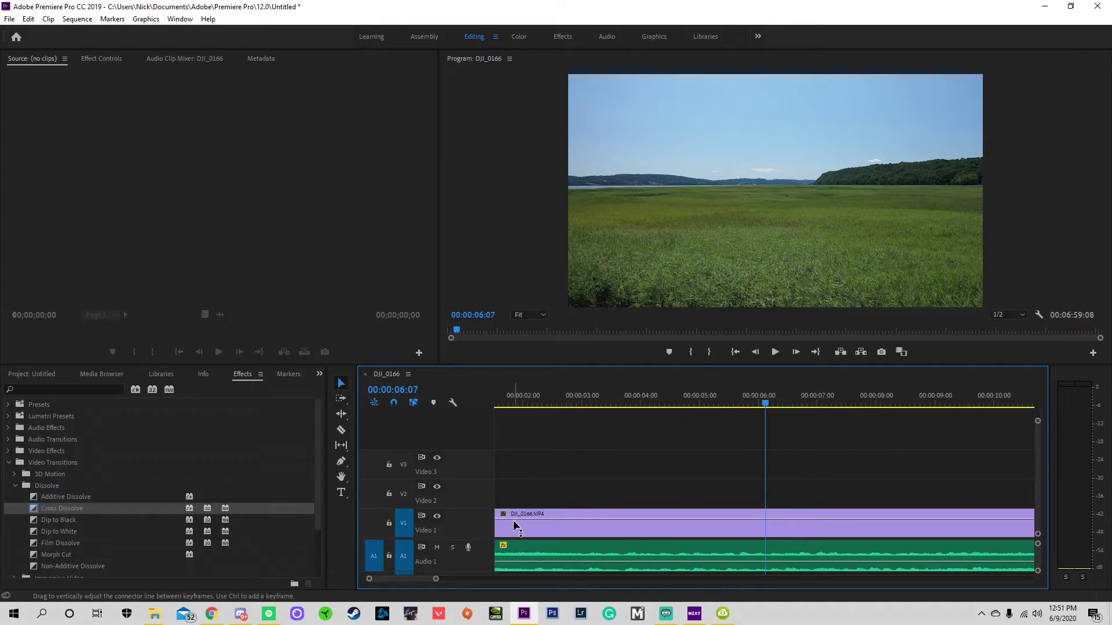
{"action": "key", "text": "equal"}
{"action": "left_click_drag", "start_coordinate": [521, 525], "coordinate": [849, 520]}
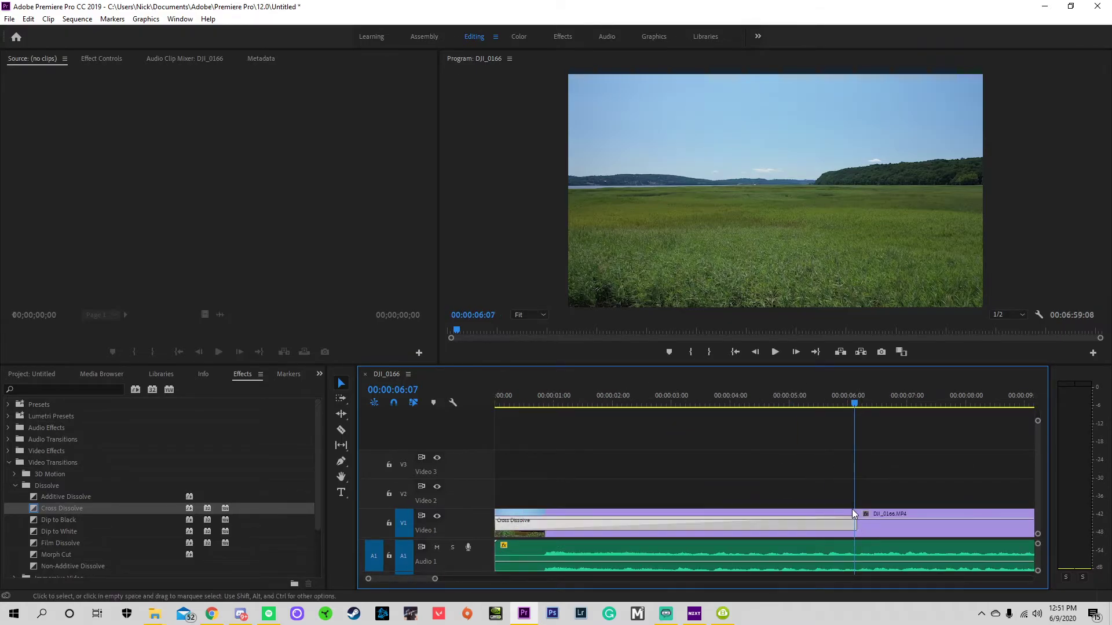
Preview the Cross Dissolve fade-in from the start of the sequence and stop playback at 00:00:03:30.
{"action": "key", "text": "minus"}
{"action": "key", "text": "minus"}
{"action": "key", "text": "minus"}
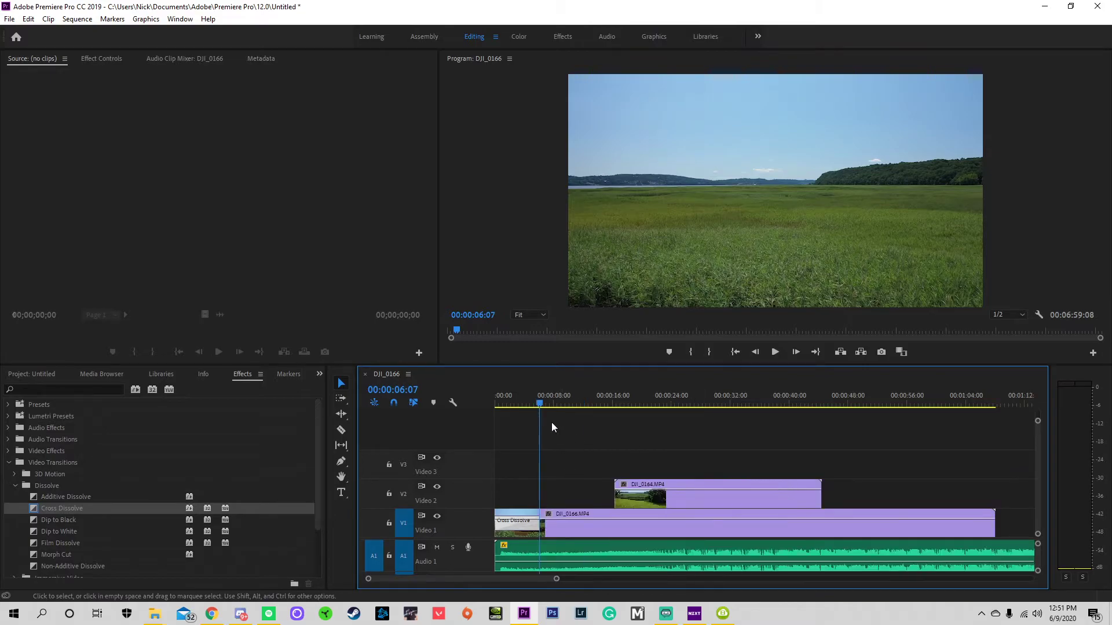
{"action": "key", "text": "Home"}
{"action": "key", "text": "space"}
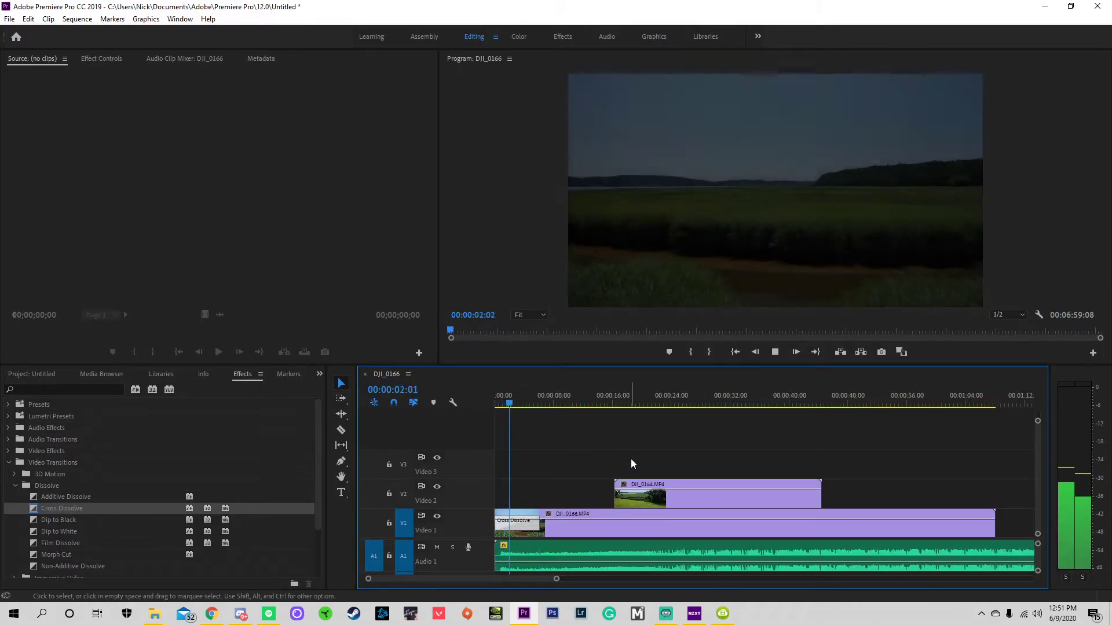
{"action": "key", "text": "space"}
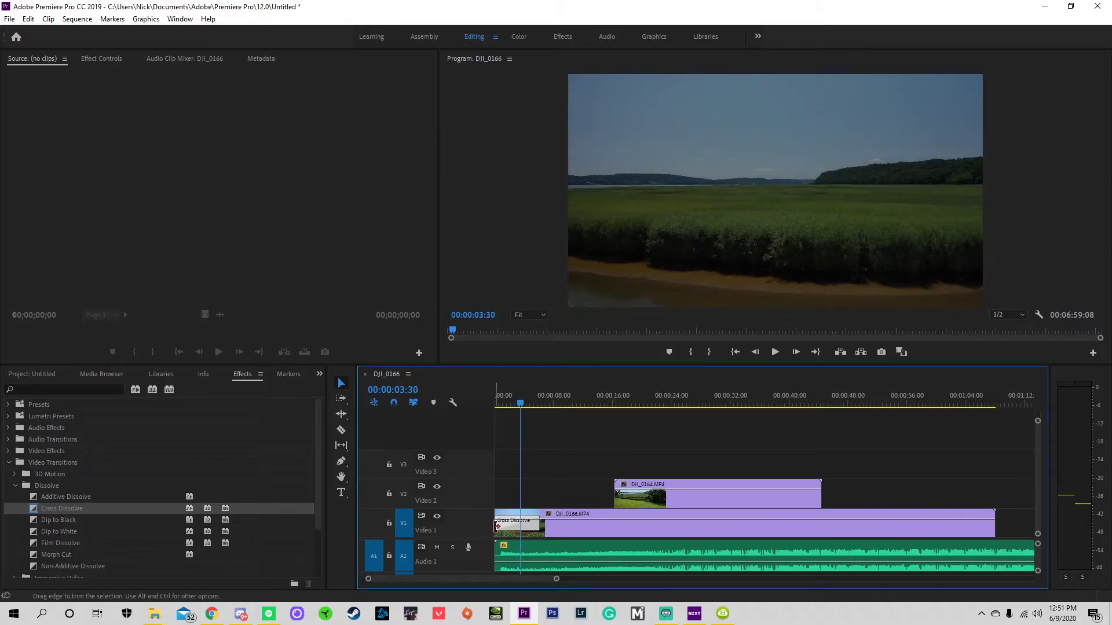
Trim a short piece off the start of the DJI_0166.MP4 clip on V1 and move the clip back to the sequence's start.
{"action": "left_click_drag", "start_coordinate": [496, 527], "coordinate": [508, 526]}
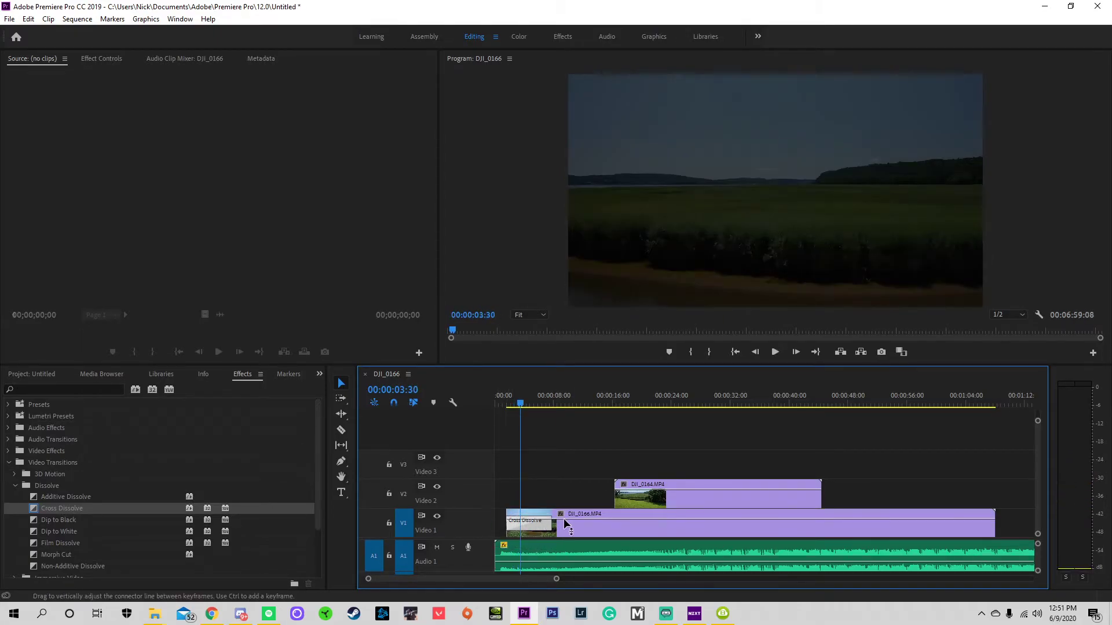
{"action": "left_click", "coordinate": [581, 530]}
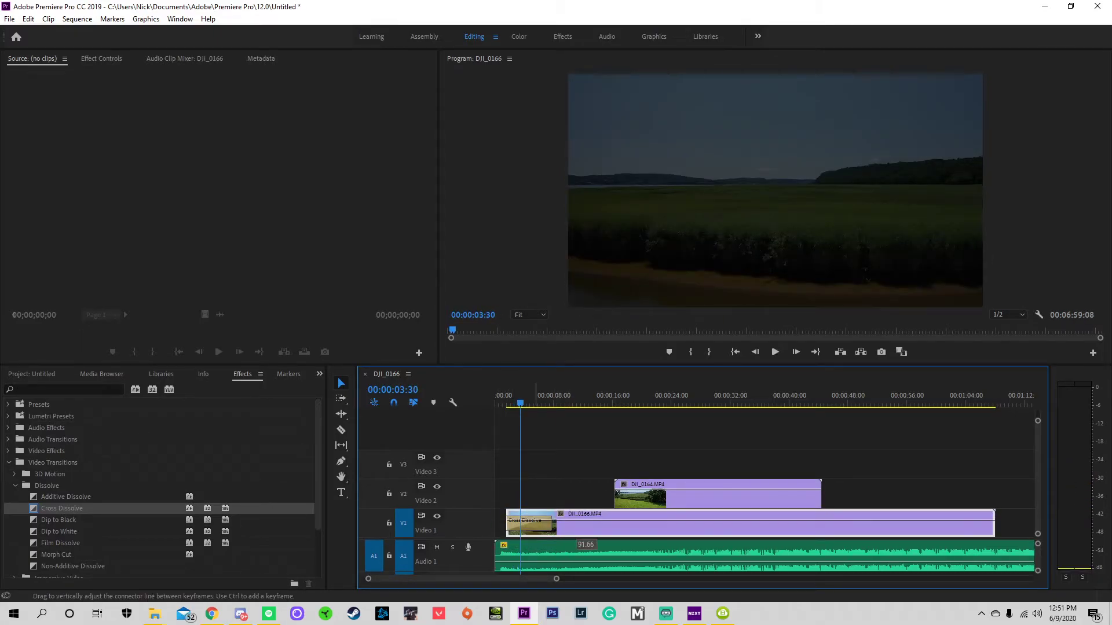
{"action": "left_click_drag", "start_coordinate": [596, 527], "coordinate": [585, 527]}
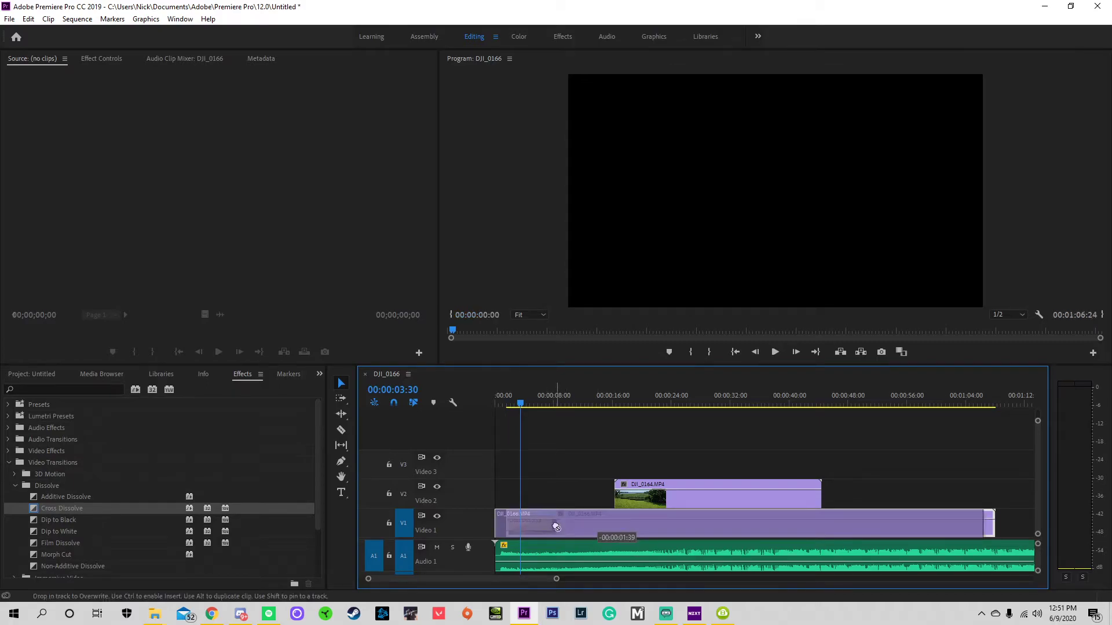
Play the trimmed opening from 00:00:03:30 and stop the playhead at 00:00:06:27.
{"action": "left_click", "coordinate": [523, 526]}
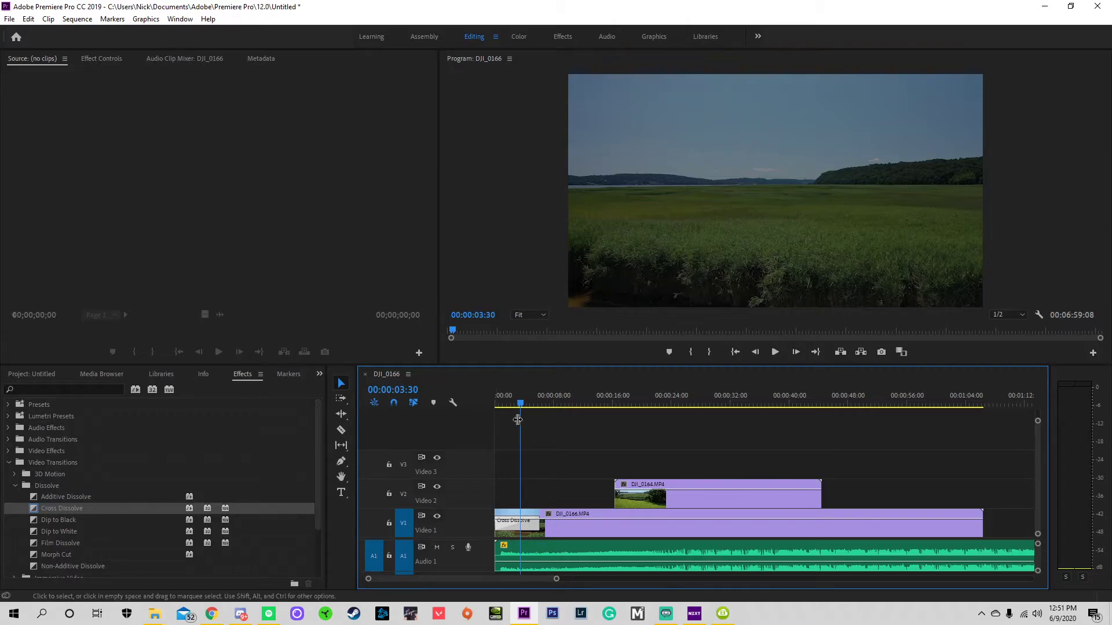
{"action": "key", "text": "space"}
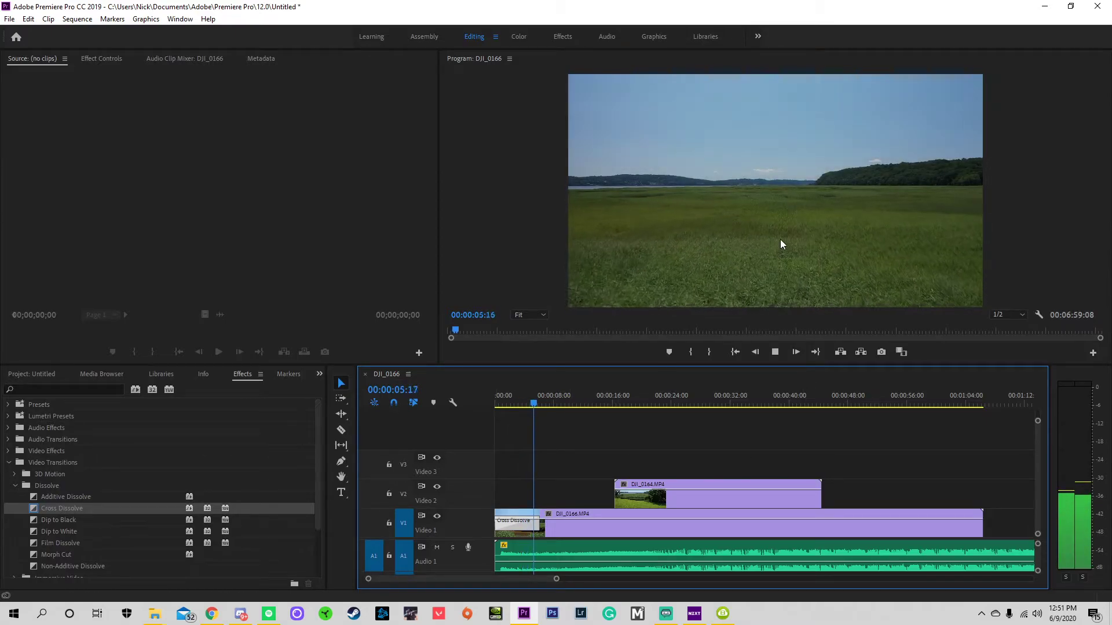
{"action": "key", "text": "space"}
Open the sequence settings and set the timebase to 29.97 frames/second.
{"action": "left_click", "coordinate": [77, 19]}
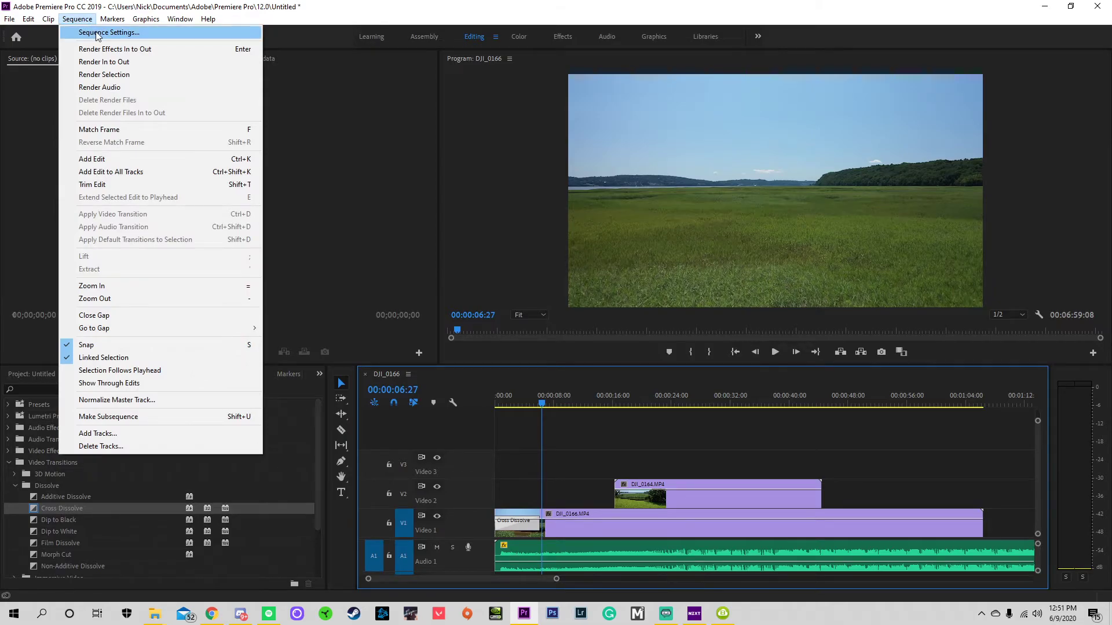
{"action": "left_click", "coordinate": [98, 33]}
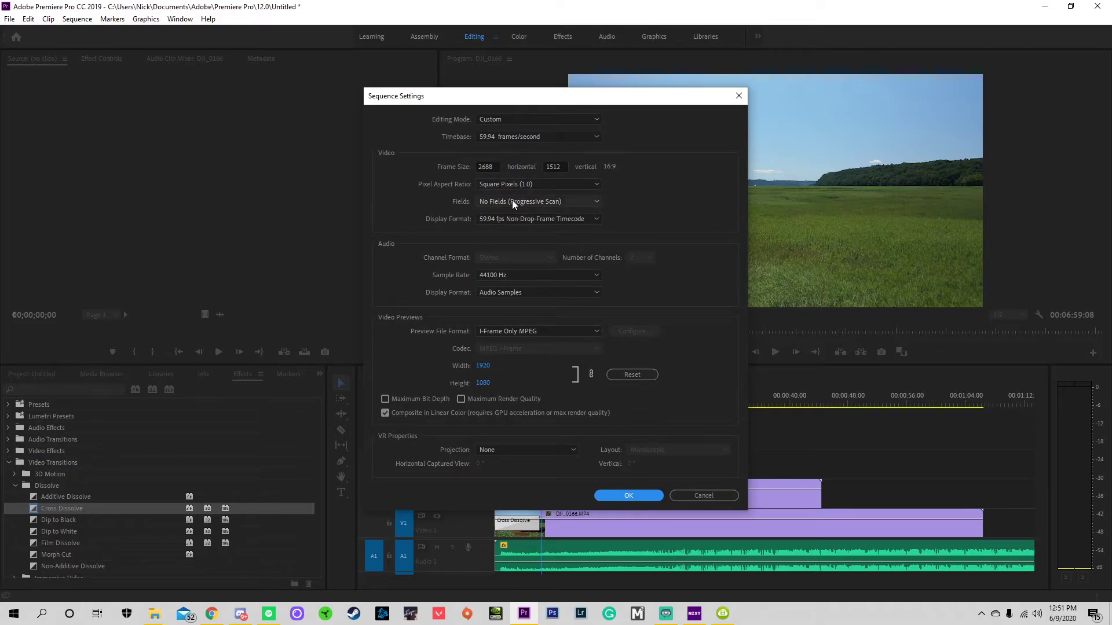
{"action": "left_click", "coordinate": [502, 136]}
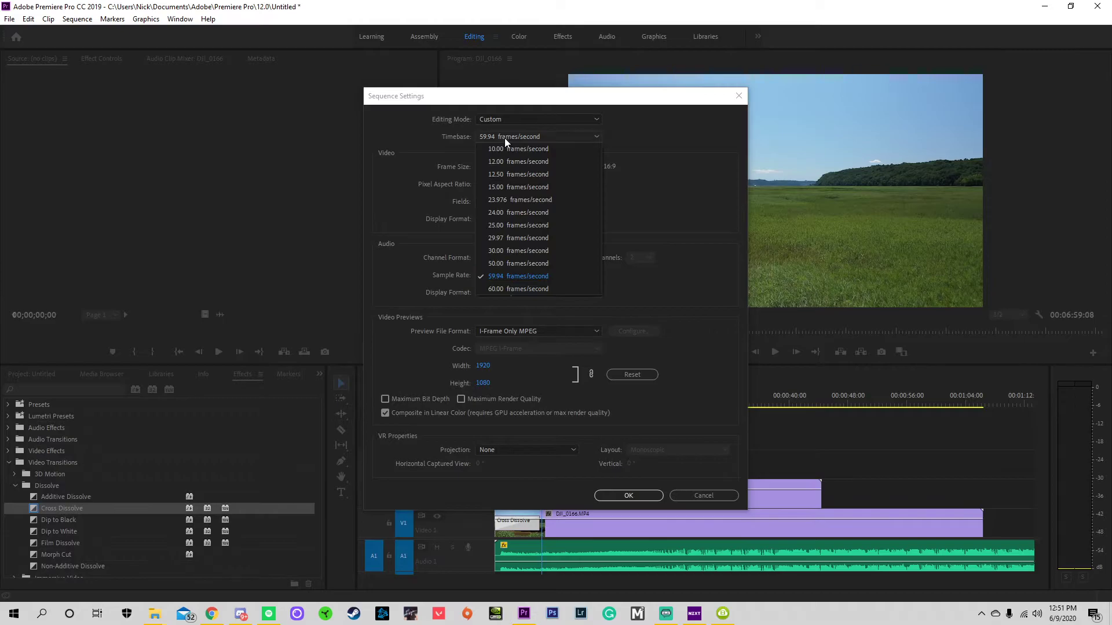
{"action": "left_click", "coordinate": [516, 238]}
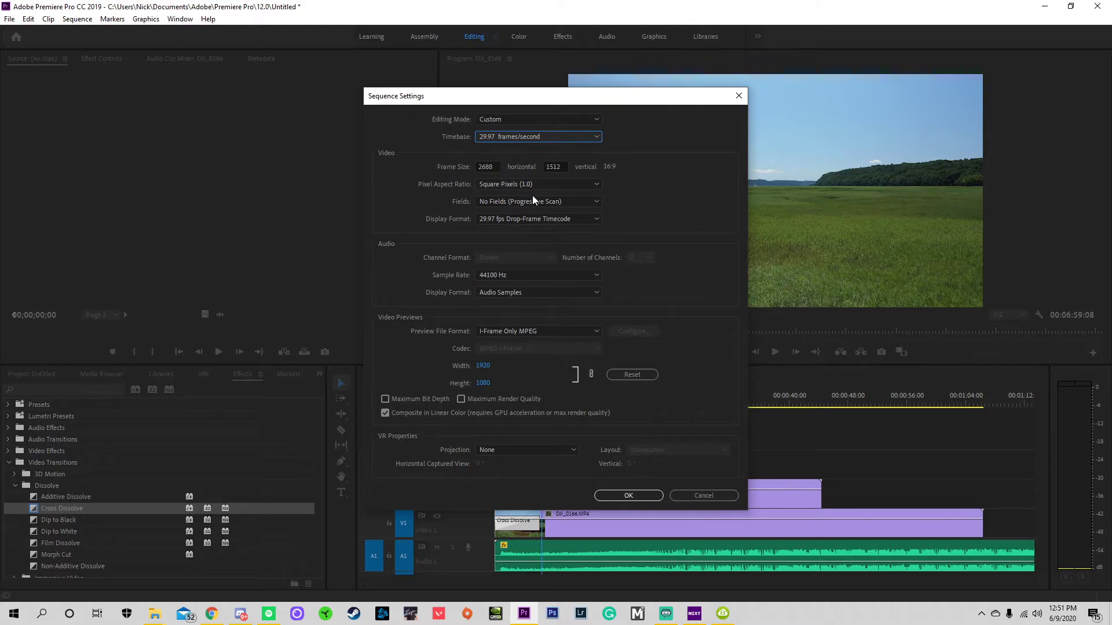
Set the sequence frame size to 1920 horizontal by 1080 vertical and apply the sequence settings.
{"action": "double_click", "coordinate": [495, 168]}
{"action": "type", "text": "1920"}
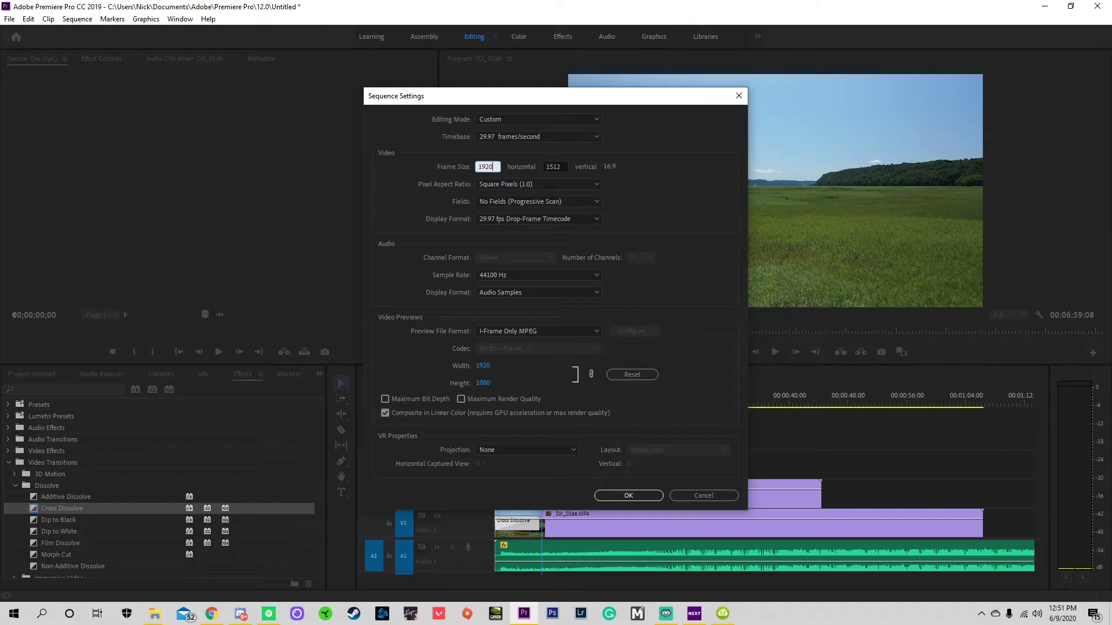
{"action": "key", "text": "Tab"}
{"action": "type", "text": "1080"}
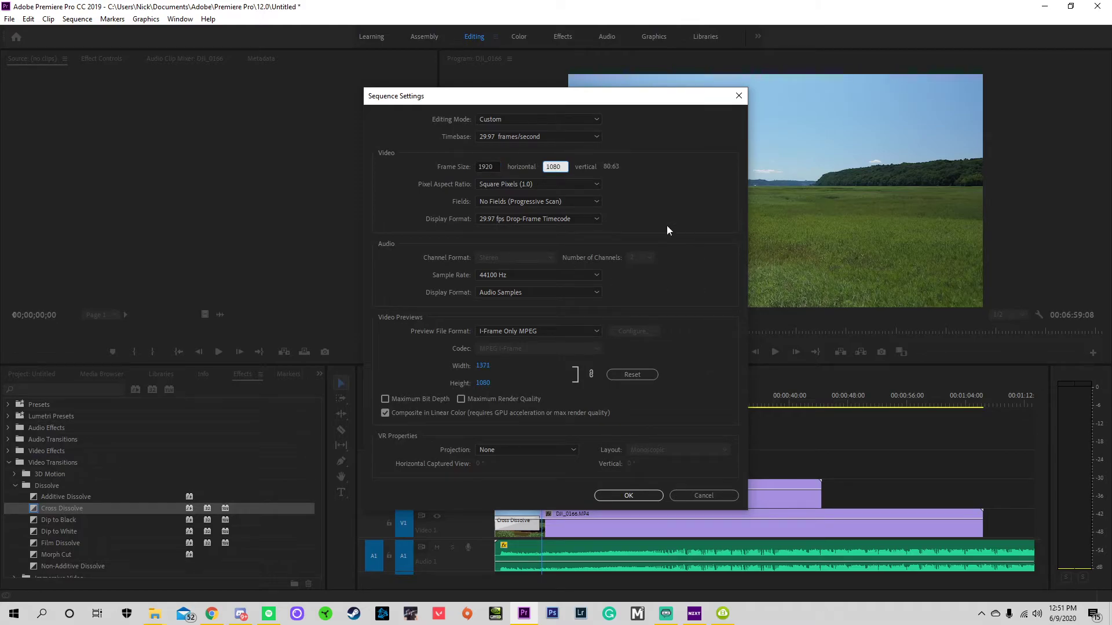
{"action": "left_click", "coordinate": [483, 366]}
{"action": "left_click", "coordinate": [415, 361]}
{"action": "left_click", "coordinate": [656, 495]}
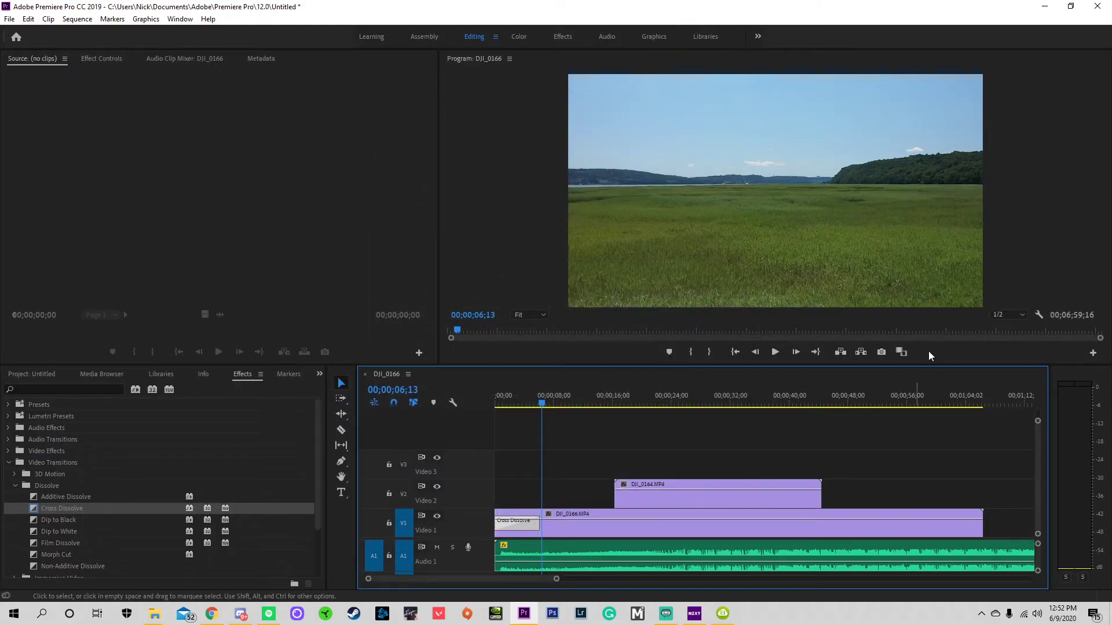
Check the file properties of the DJI_0166.MP4 clip on V1, including its image size and frame rate, and close them.
{"action": "left_click", "coordinate": [556, 526]}
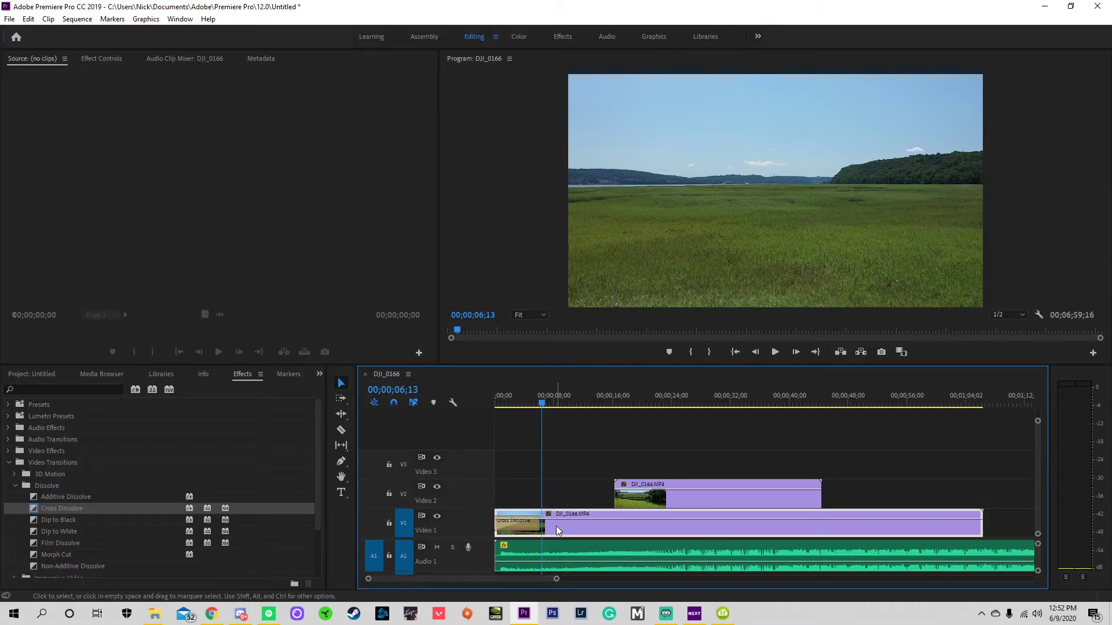
{"action": "right_click", "coordinate": [548, 527]}
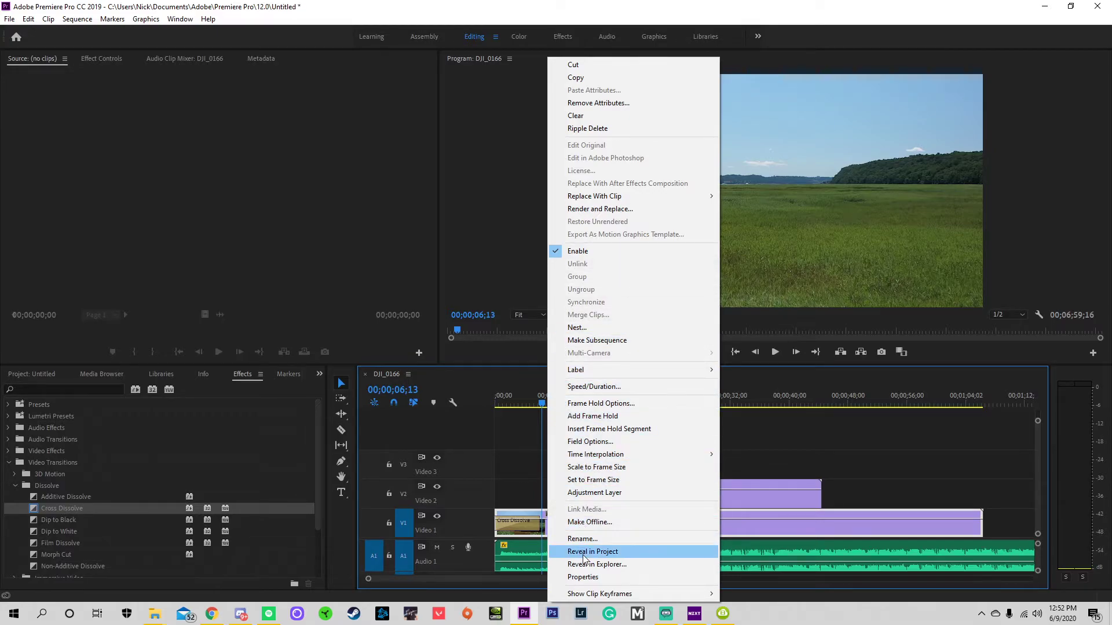
{"action": "left_click", "coordinate": [582, 577]}
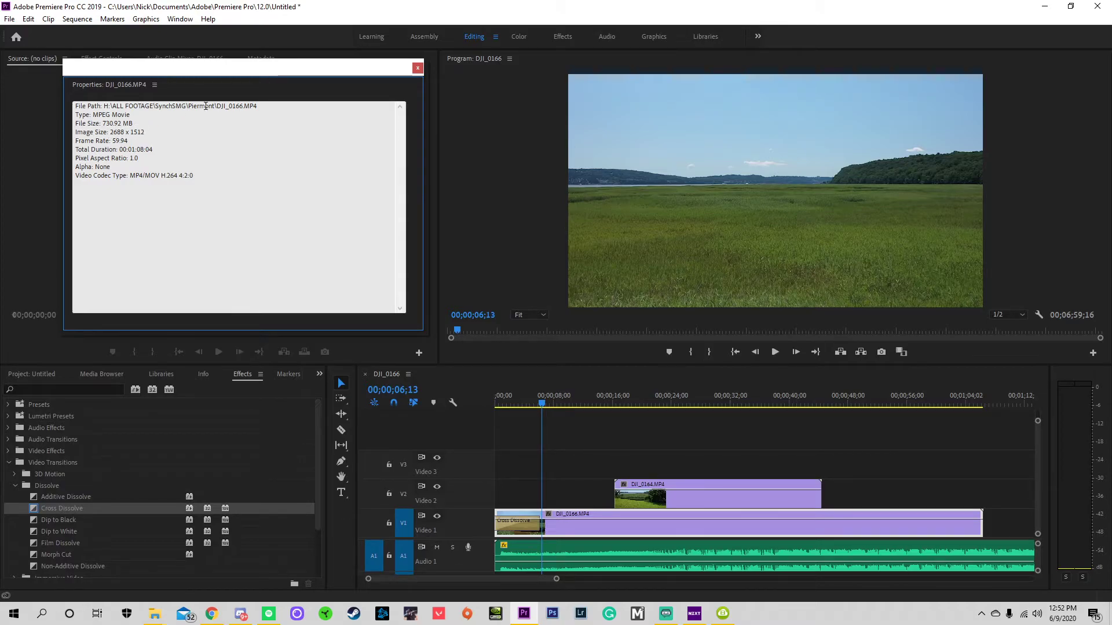
{"action": "left_click", "coordinate": [417, 67]}
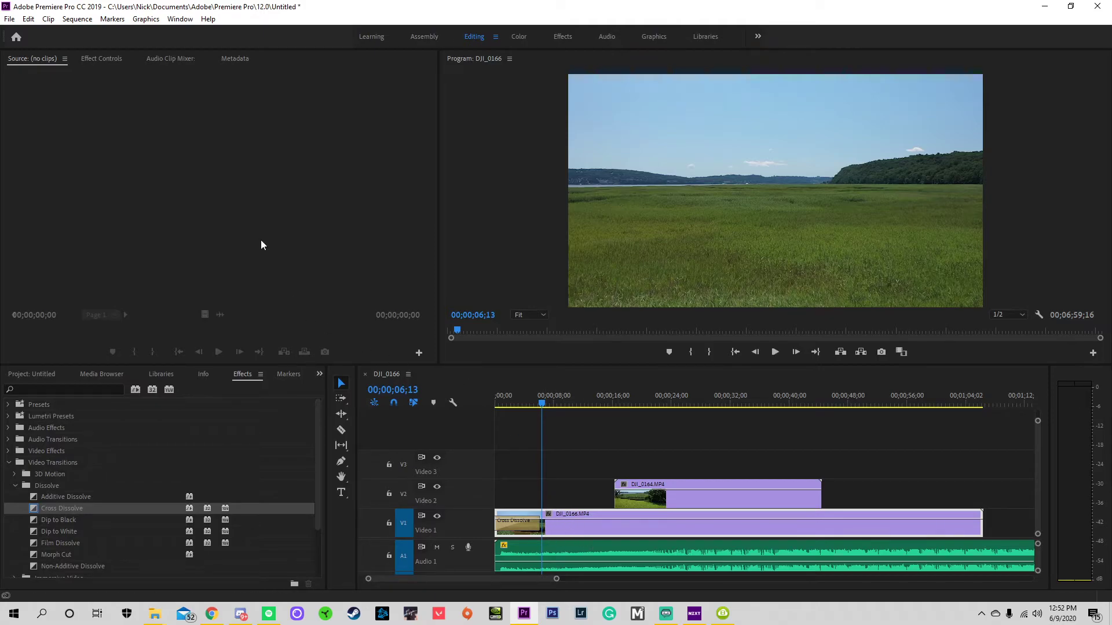
Set the Motion scale of the DJI_0166.MP4 clip on V1 to 72 so it fills the new frame.
{"action": "left_click", "coordinate": [101, 58]}
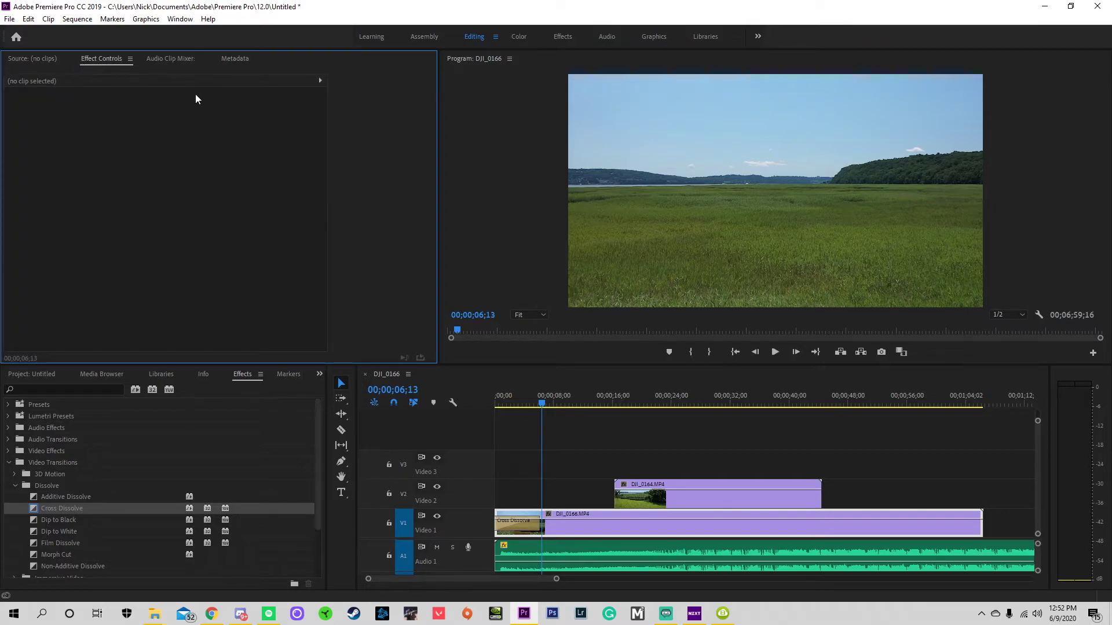
{"action": "left_click", "coordinate": [544, 527]}
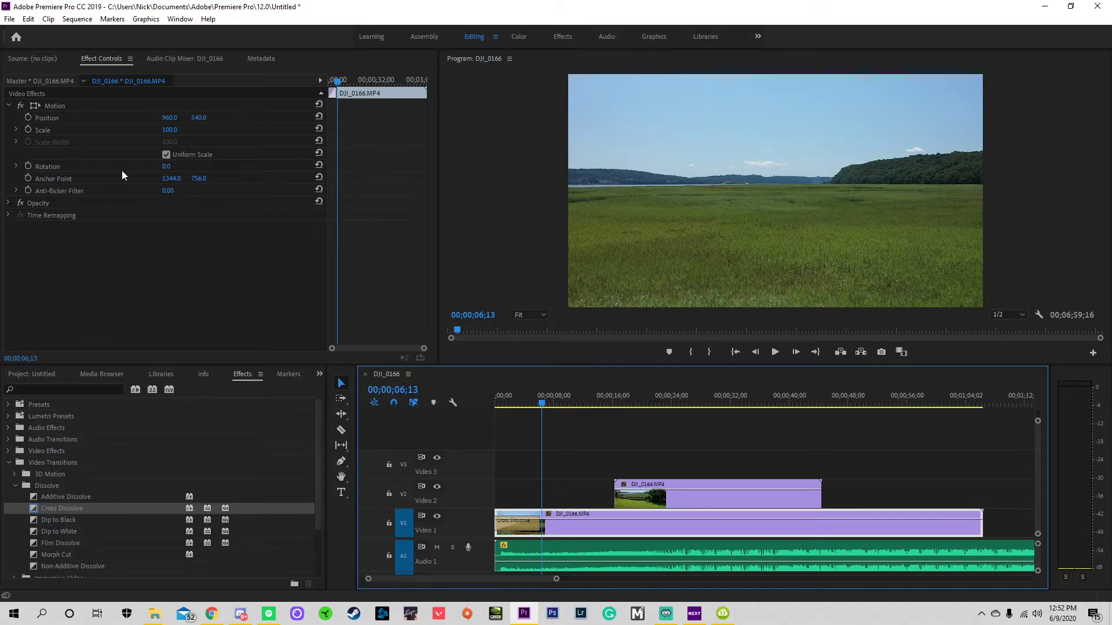
{"action": "left_click", "coordinate": [168, 129]}
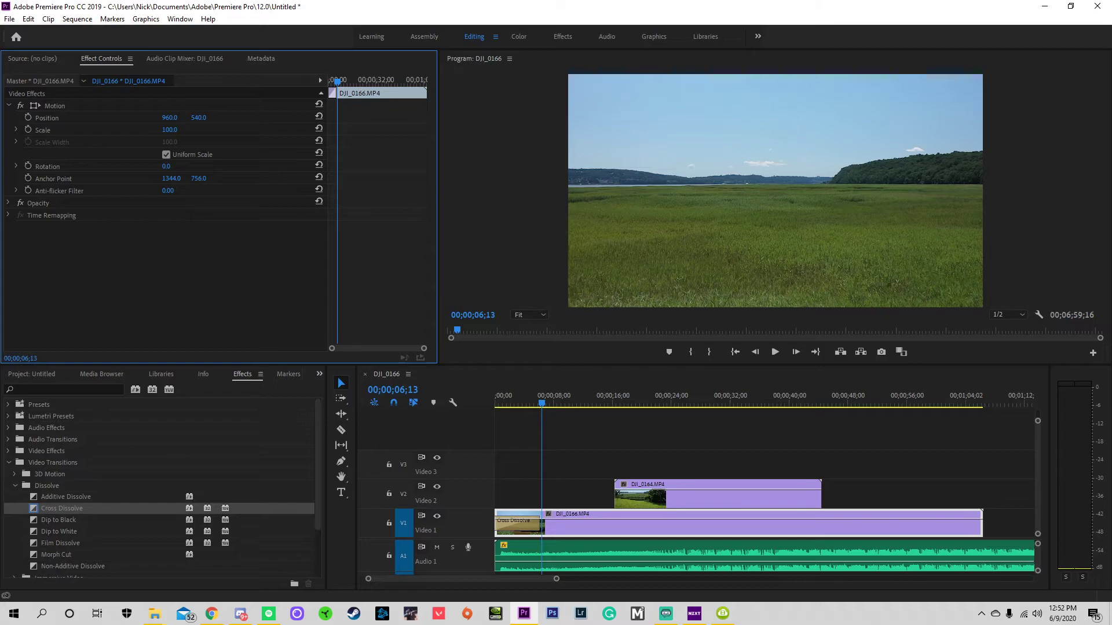
{"action": "mouse_move", "coordinate": [169, 130]}
{"action": "left_mouse_down"}
{"action": "mouse_move", "coordinate": [146, 130]}
{"action": "mouse_move", "coordinate": [180, 130]}
{"action": "mouse_move", "coordinate": [154, 129]}
{"action": "left_mouse_up"}
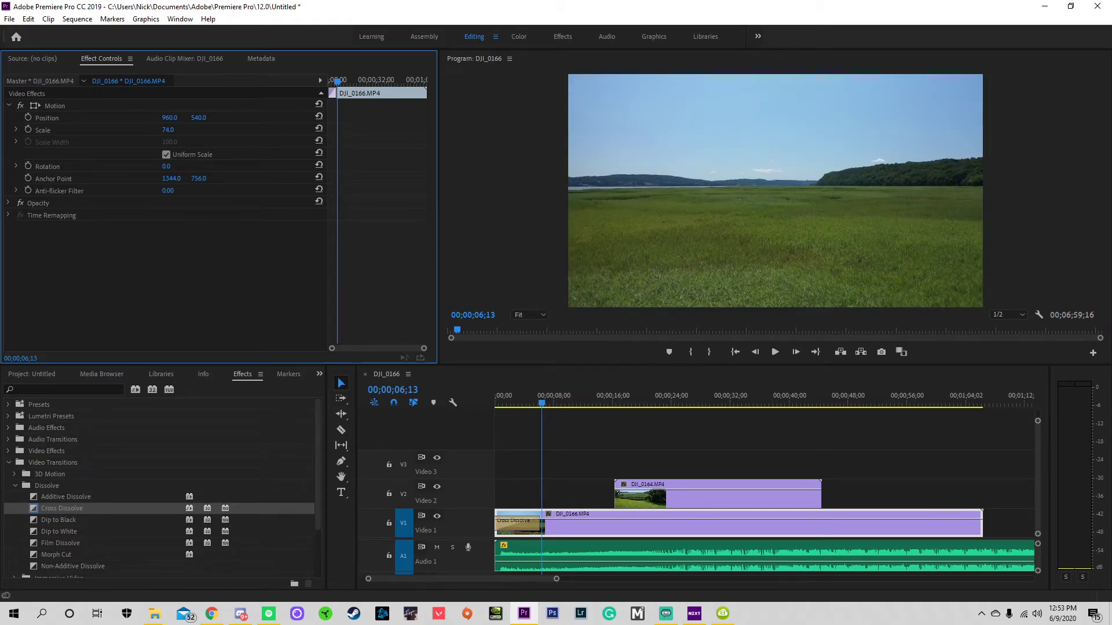
{"action": "left_click", "coordinate": [177, 130]}
{"action": "type", "text": "71"}
{"action": "key", "text": "Return"}
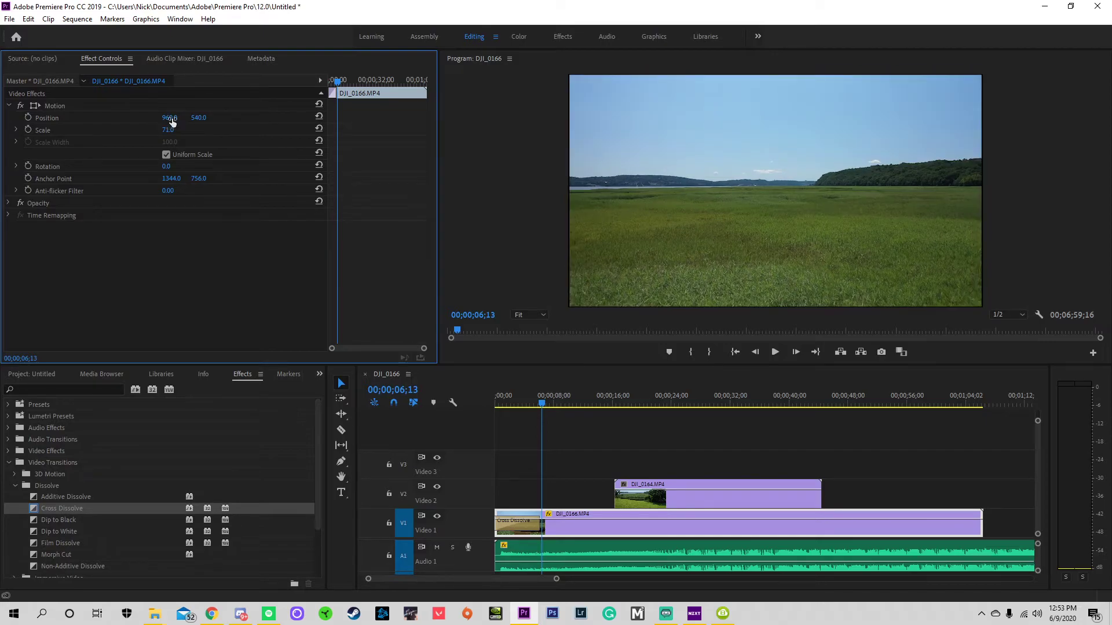
{"action": "left_click", "coordinate": [175, 129]}
{"action": "type", "text": "72"}
{"action": "key", "text": "Return"}
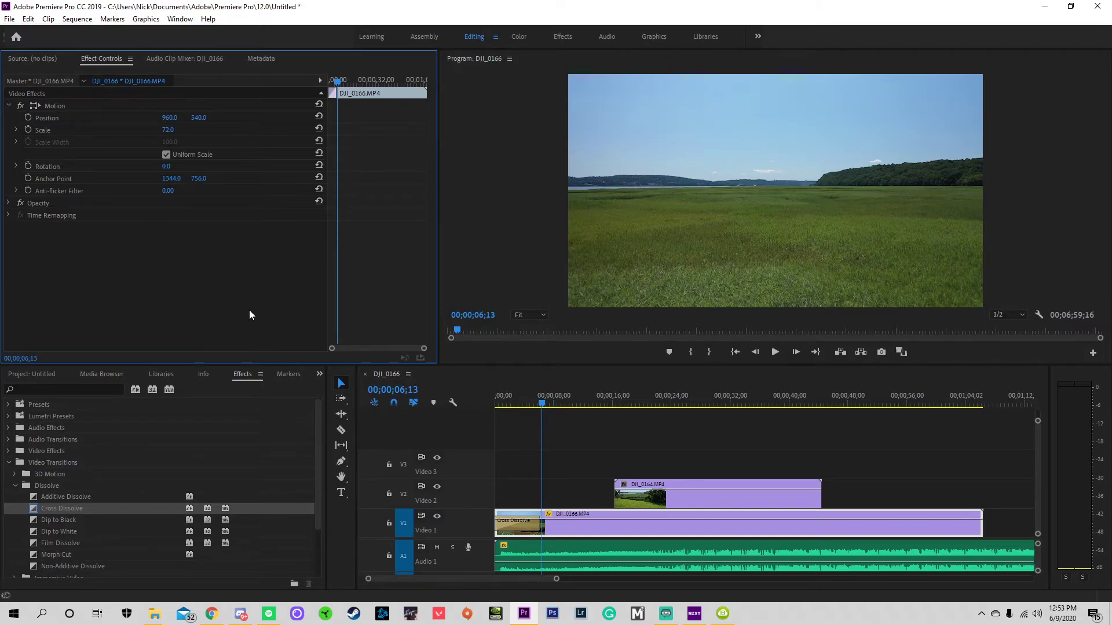
Try shifting the V1 clip's horizontal position to 891 and undo the move.
{"action": "left_click_drag", "start_coordinate": [169, 117], "coordinate": [176, 118]}
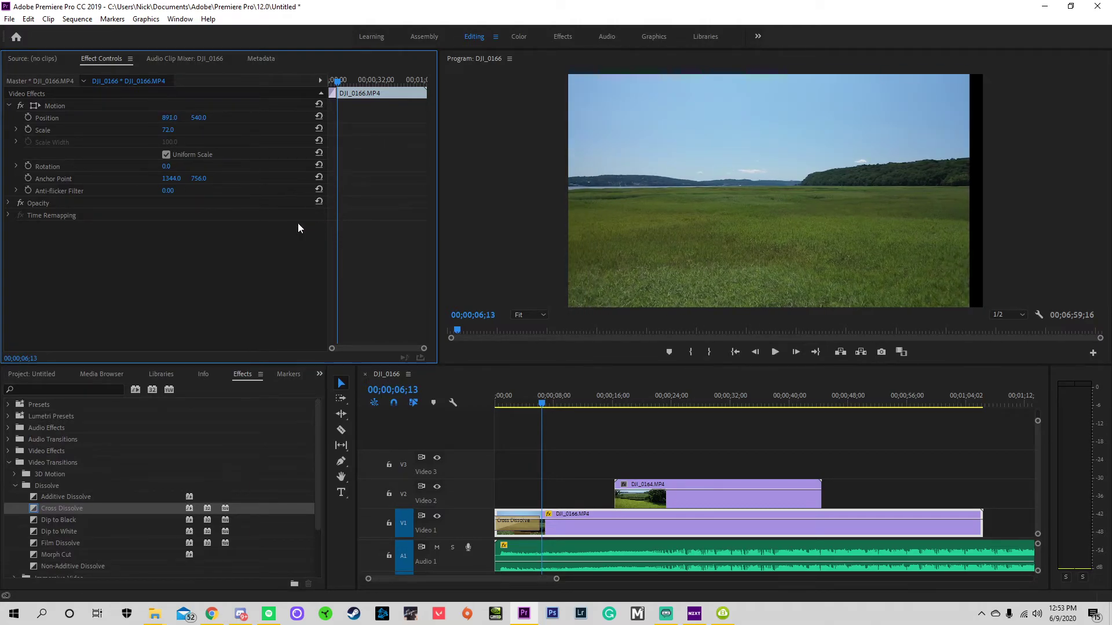
{"action": "key", "text": "ctrl+z"}
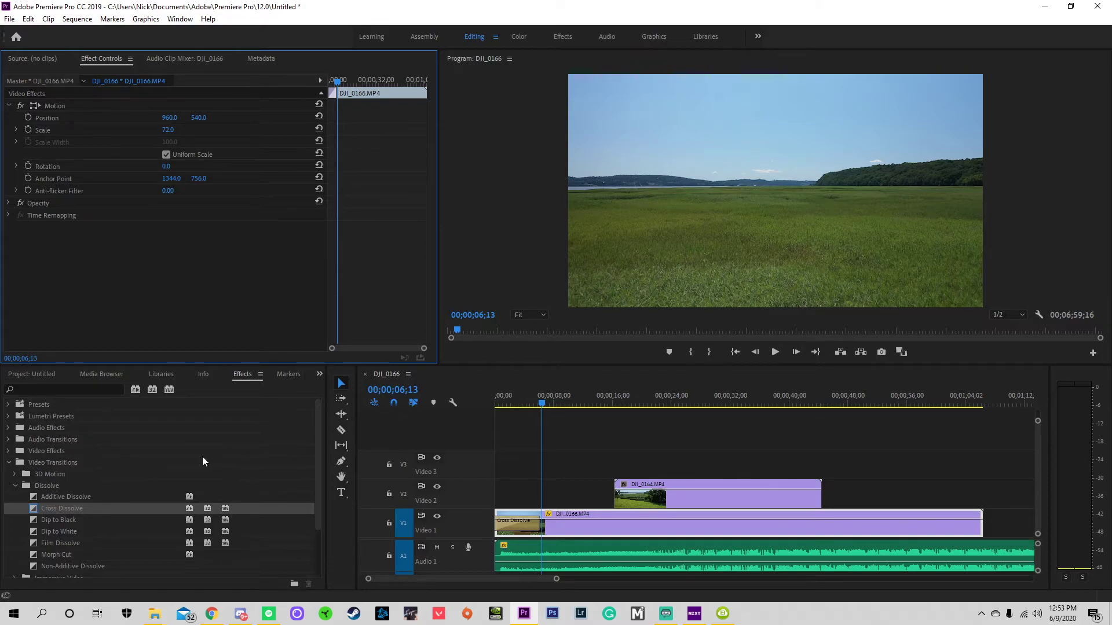
Play from near the sequence's start to 00;00;11;09 and move the DJI_0164.MP4 clip on V2 to begin at that playhead position.
{"action": "left_click", "coordinate": [501, 403]}
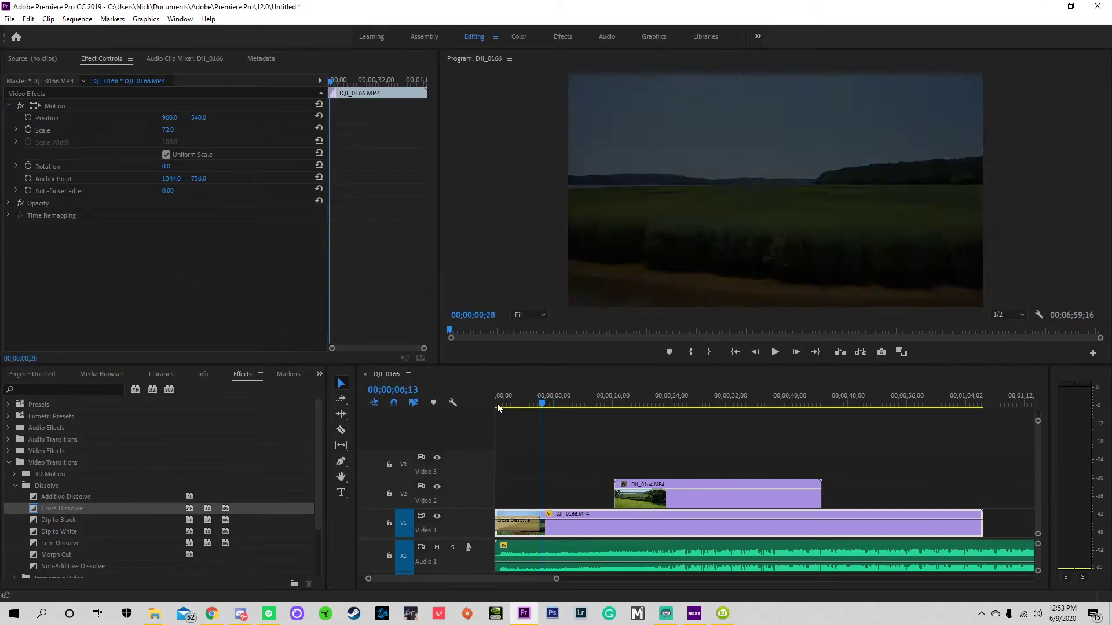
{"action": "key", "text": "space"}
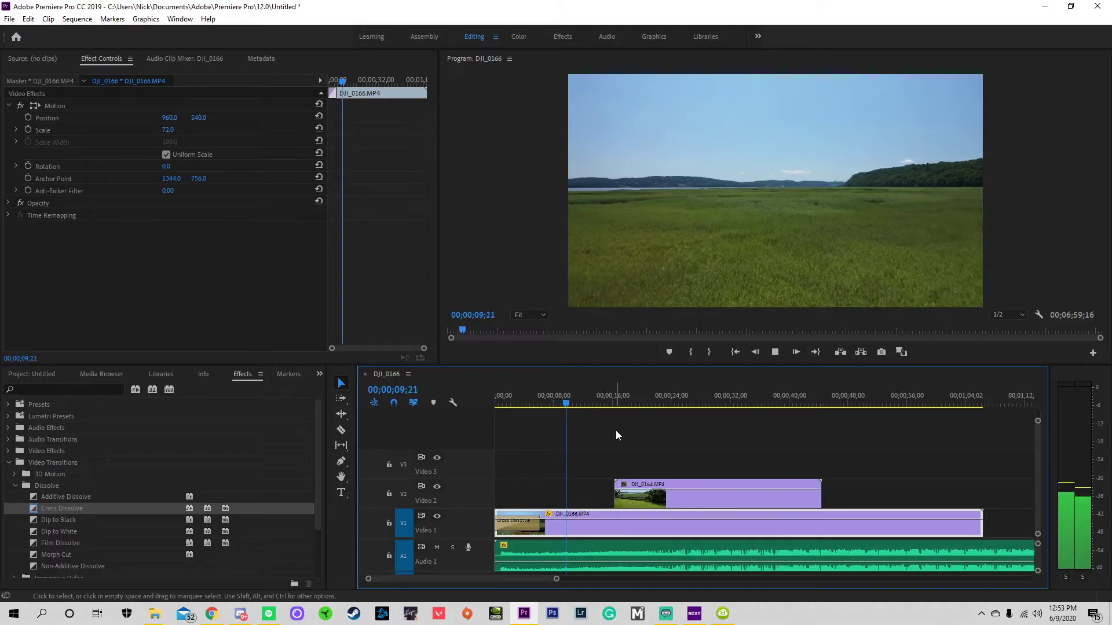
{"action": "key", "text": "space"}
{"action": "left_click_drag", "start_coordinate": [633, 498], "coordinate": [597, 498]}
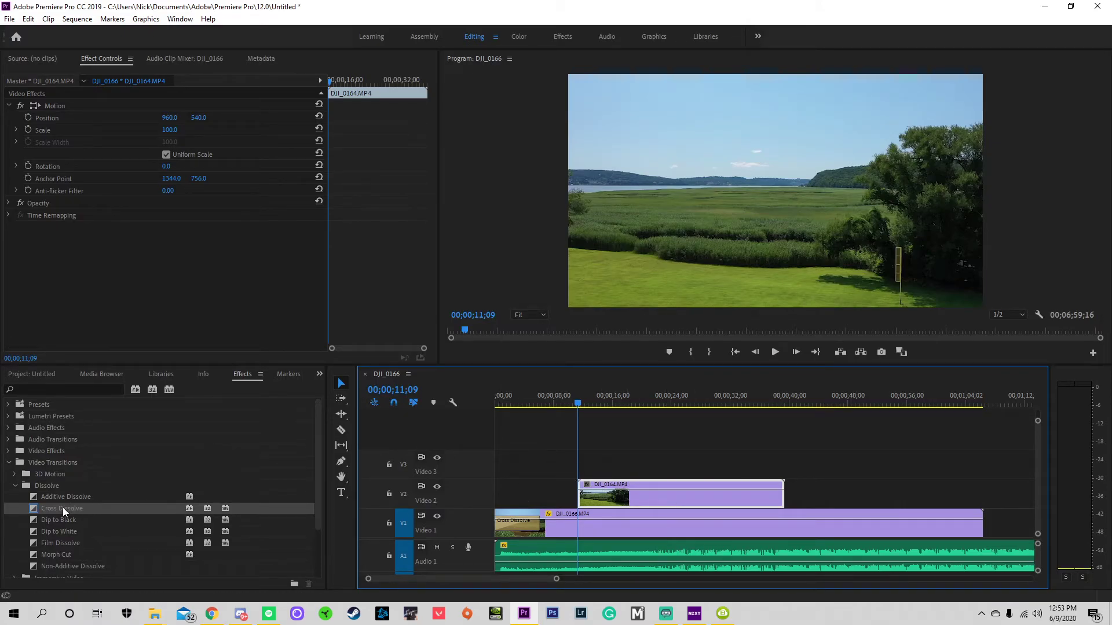
Apply the Non-Additive Dissolve transition to the start of the V2 clip and lengthen it to 00;00;02;27.
{"action": "scroll", "coordinate": [67, 525], "scroll_direction": "down", "scroll_amount": 1}
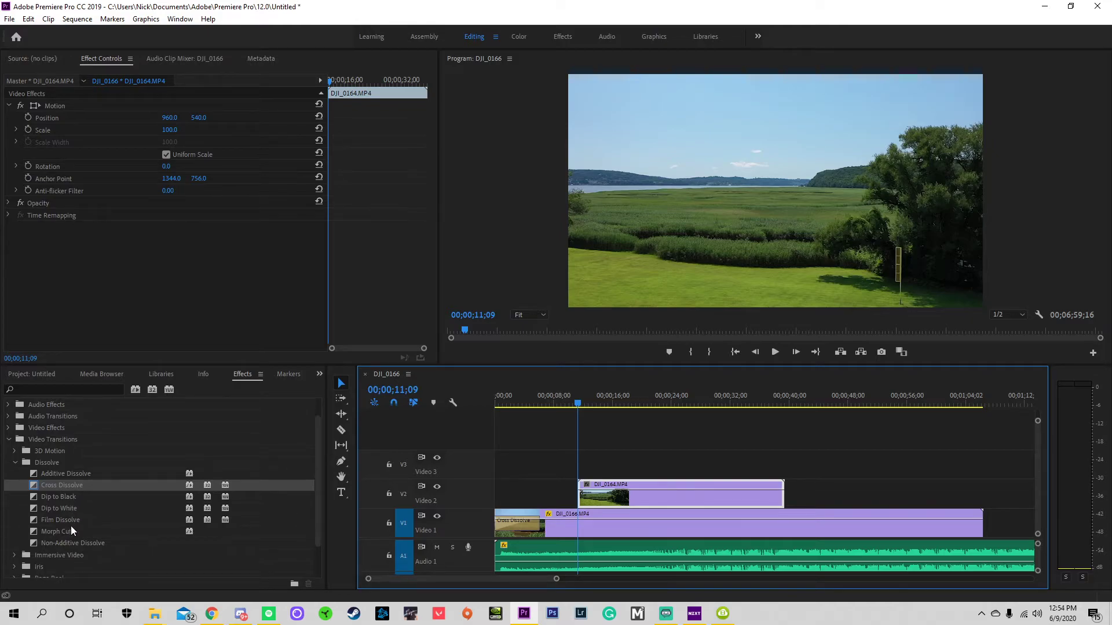
{"action": "left_click_drag", "start_coordinate": [59, 543], "coordinate": [581, 496]}
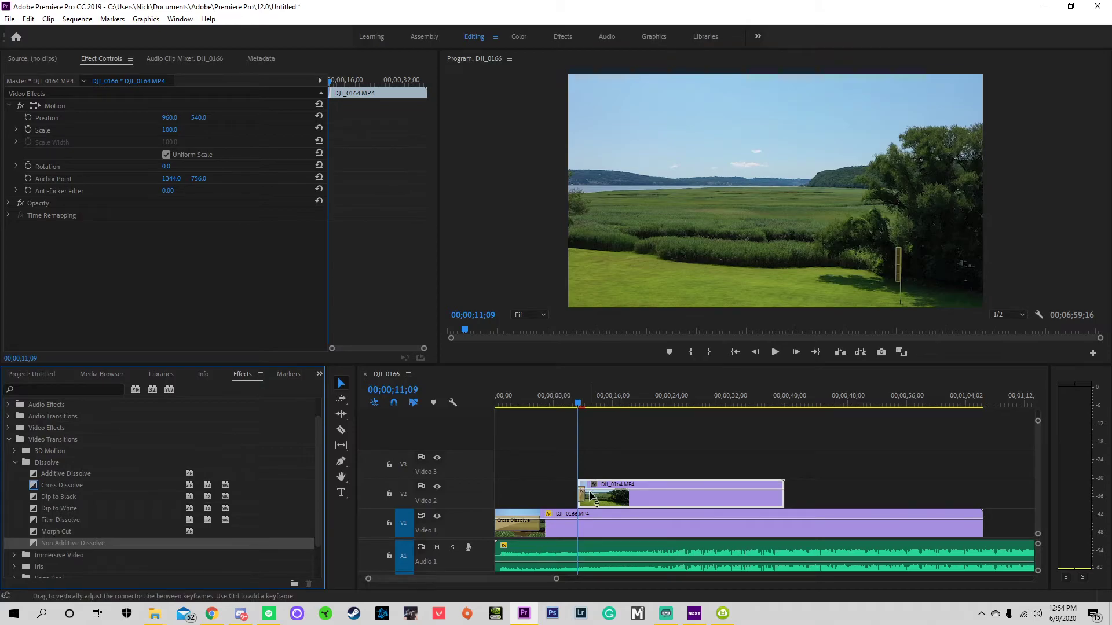
{"action": "key", "text": "="}
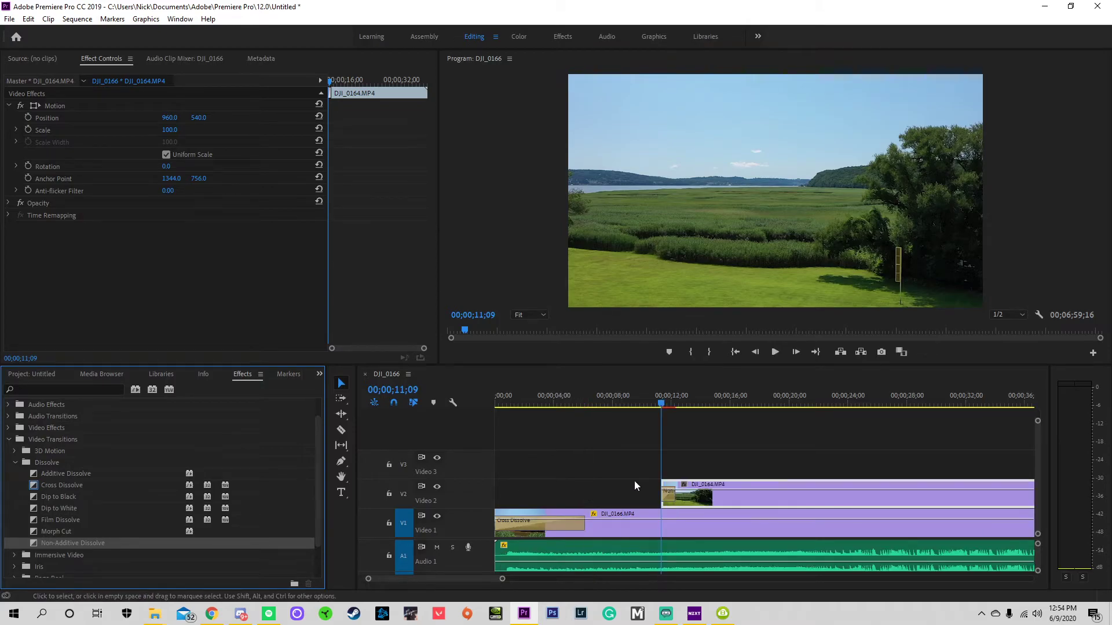
{"action": "key", "text": "="}
{"action": "left_click", "coordinate": [800, 497]}
{"action": "left_click_drag", "start_coordinate": [794, 495], "coordinate": [849, 496]}
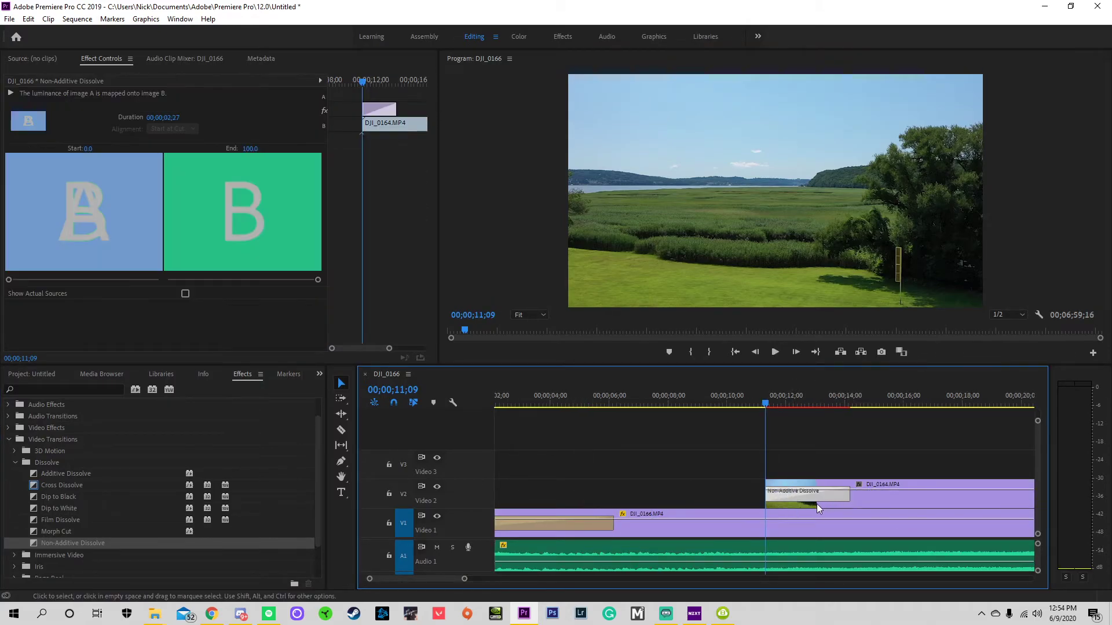
Preview the Non-Additive Dissolve from 00;00;09;16 to 00;00;12;29 and delete the transition from the V2 clip.
{"action": "key", "text": "minus"}
{"action": "key", "text": "minus"}
{"action": "left_click", "coordinate": [566, 405]}
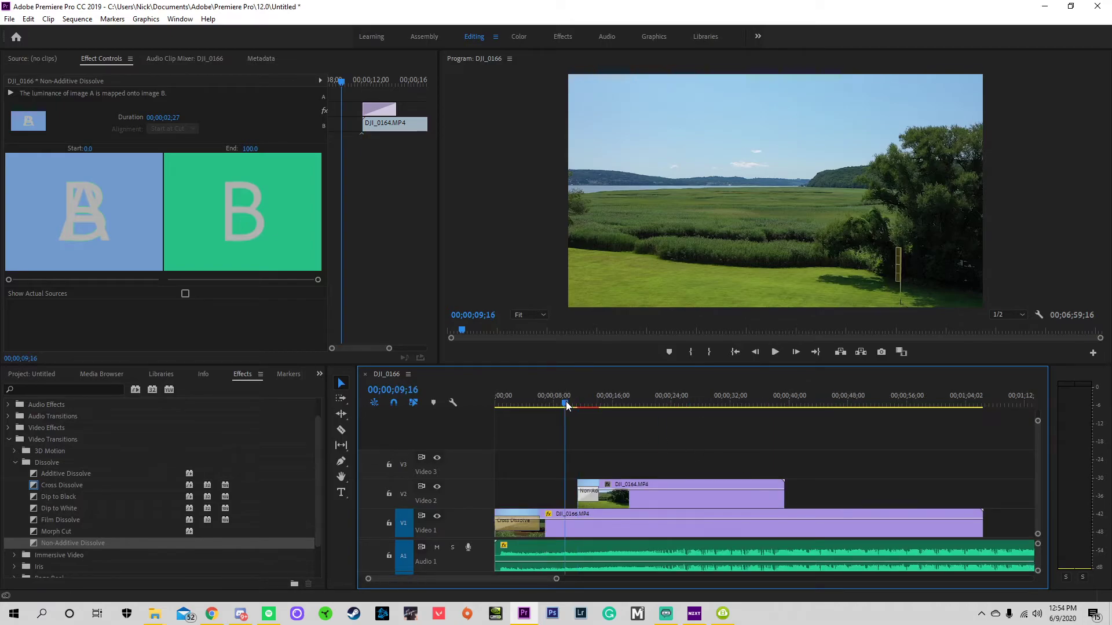
{"action": "key", "text": "space"}
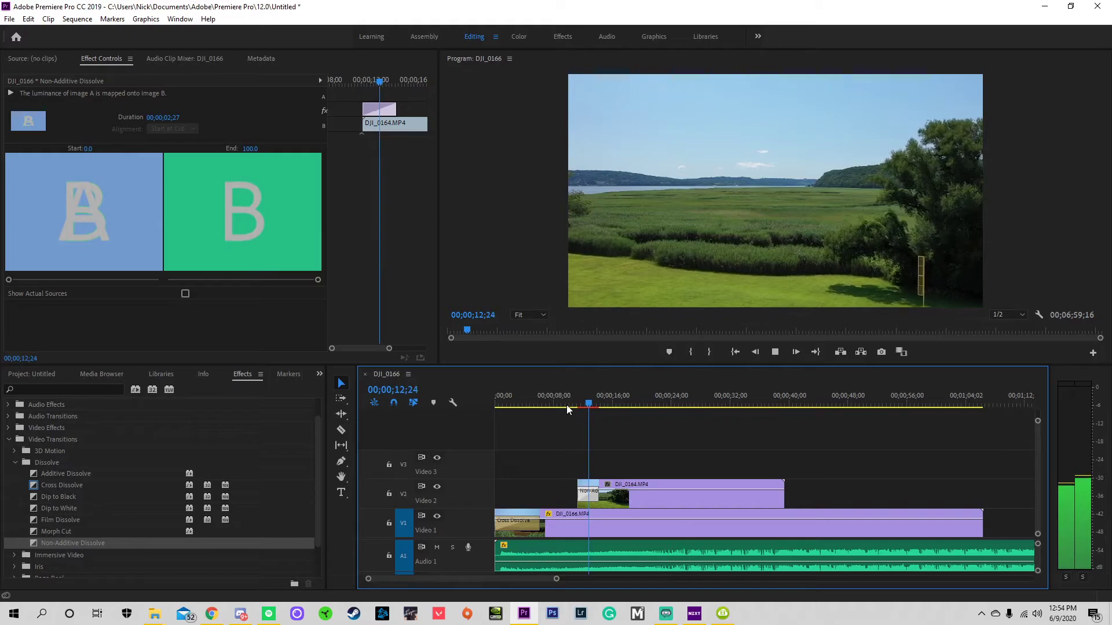
{"action": "key", "text": "space"}
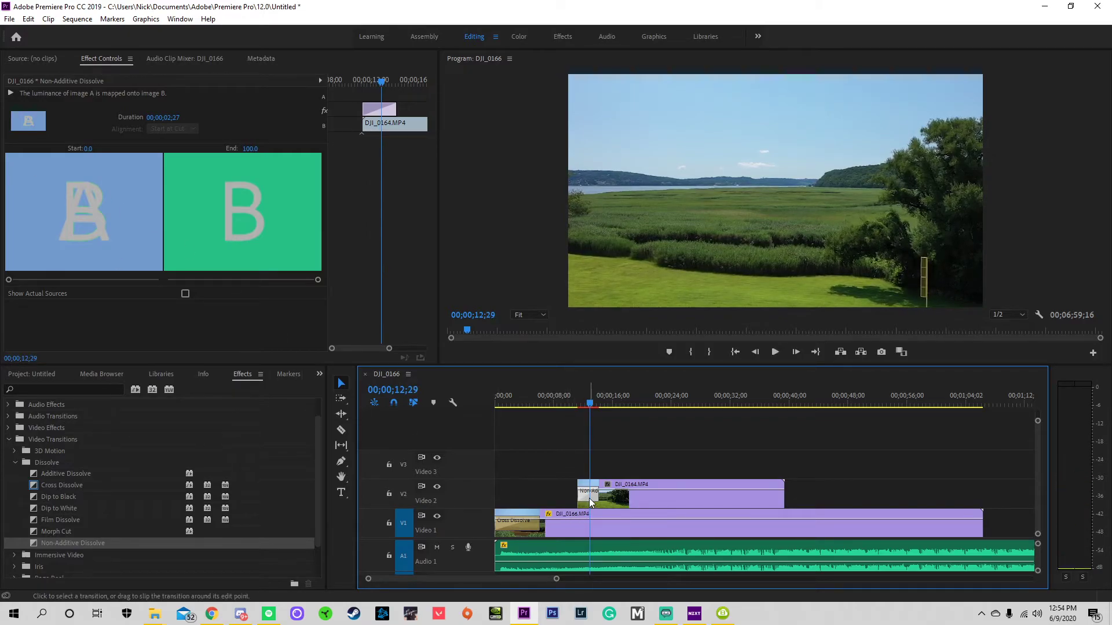
{"action": "key", "text": "Delete"}
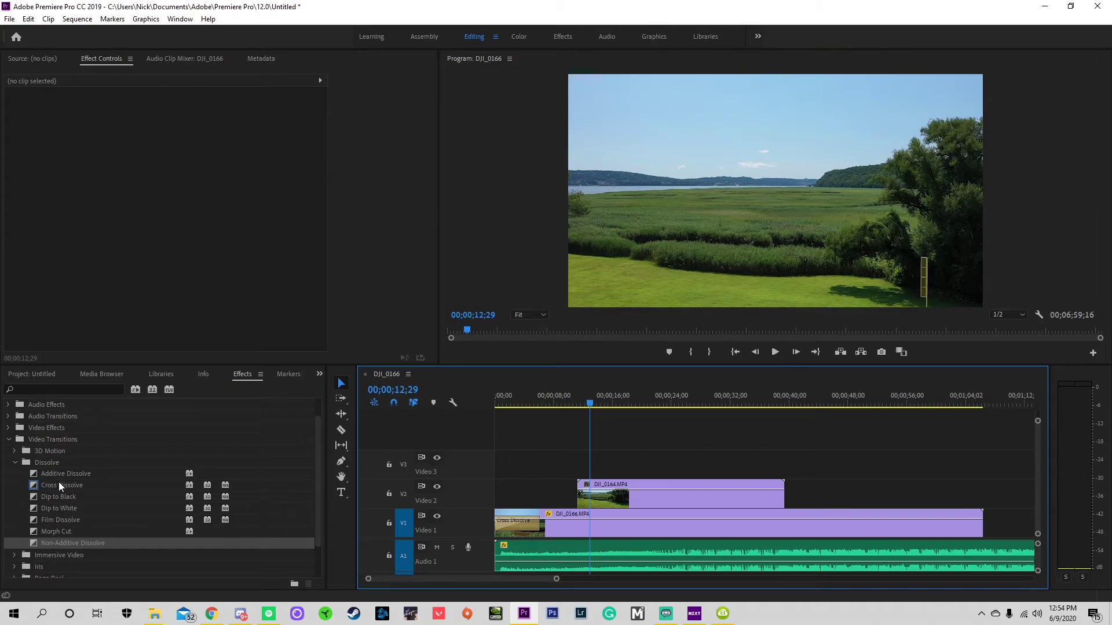
Try the Additive Dissolve at the start of the V2 clip, preview it from 00;00;09;16, and remove the transition.
{"action": "left_click_drag", "start_coordinate": [58, 474], "coordinate": [583, 487]}
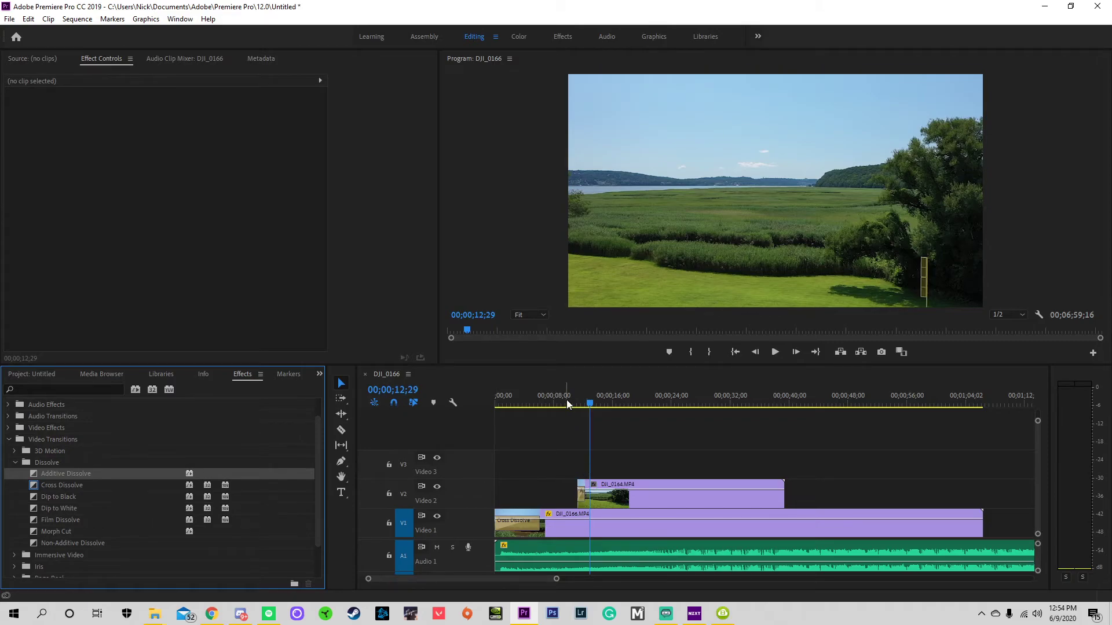
{"action": "left_click", "coordinate": [567, 404]}
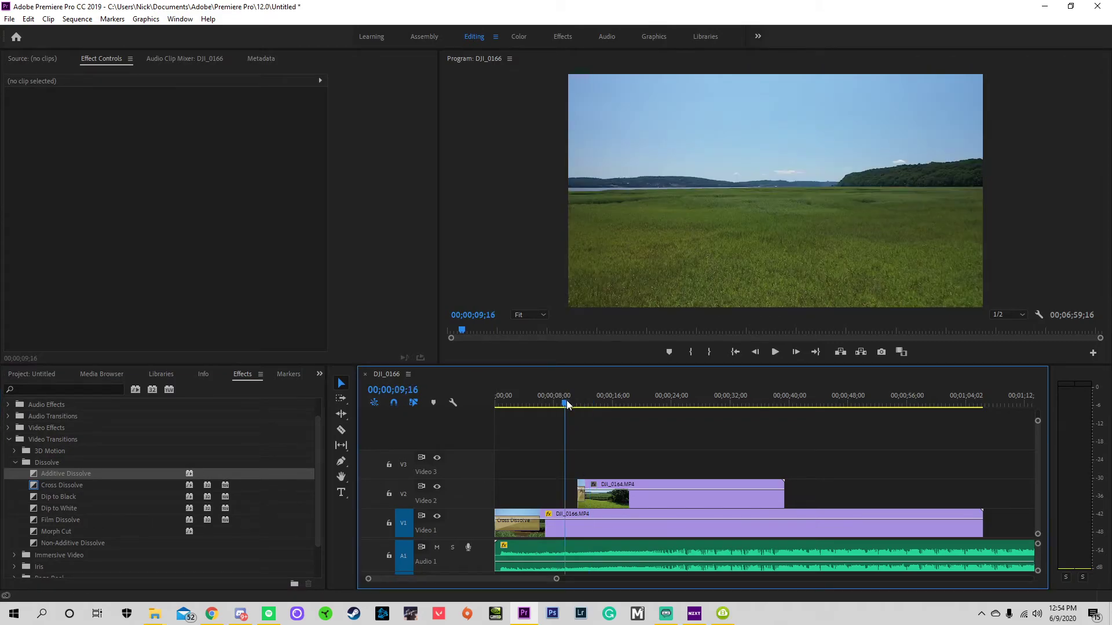
{"action": "key", "text": "space"}
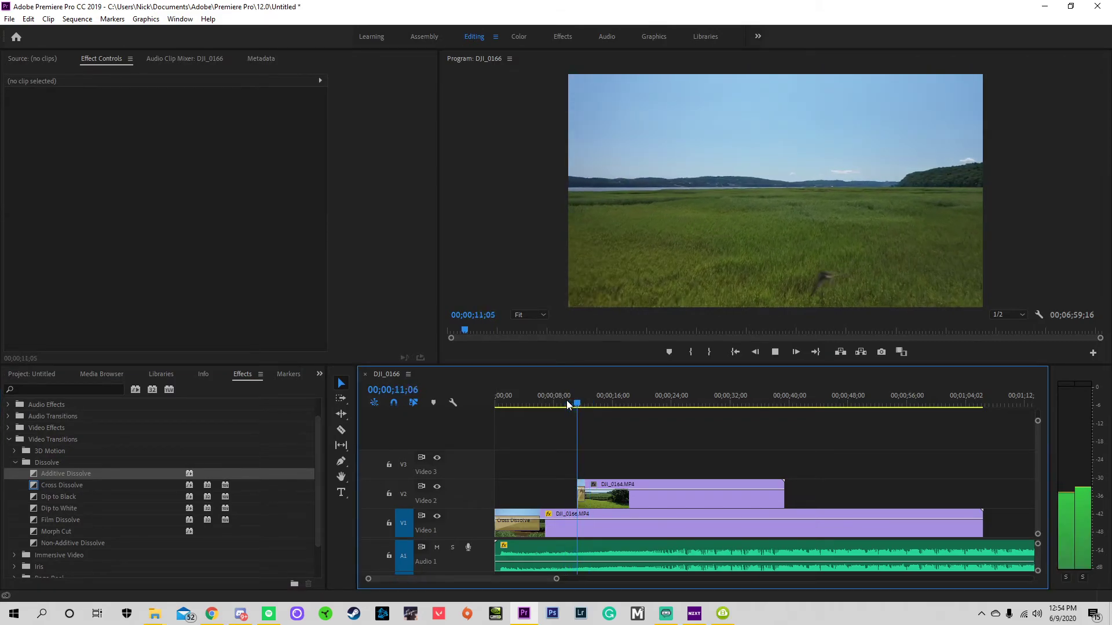
{"action": "key", "text": "space"}
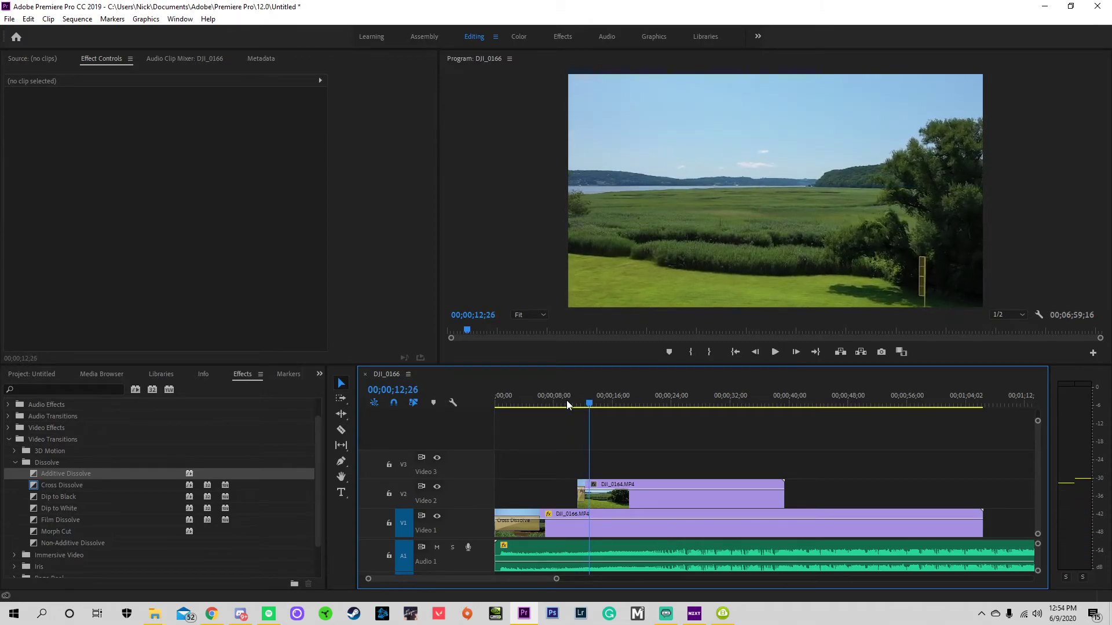
{"action": "left_click", "coordinate": [581, 501]}
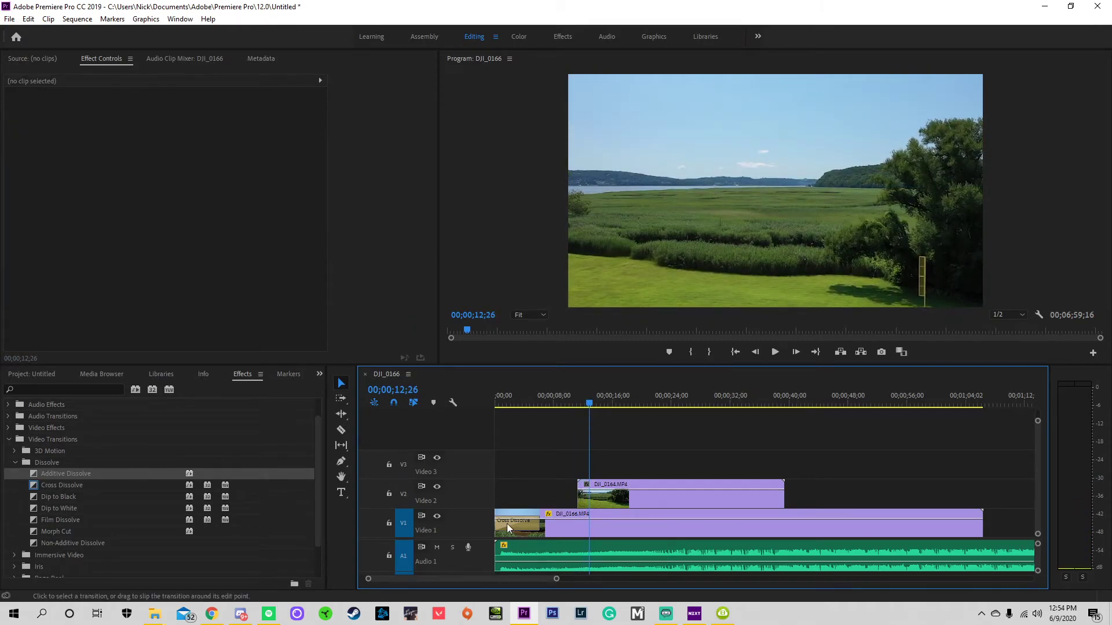
Apply the Cross Dissolve transition to the start of the DJI_0164.MP4 clip on V2 and play through it to 00;00;15;23.
{"action": "left_click_drag", "start_coordinate": [68, 484], "coordinate": [580, 492]}
{"action": "left_click", "coordinate": [573, 404]}
{"action": "key", "text": "space"}
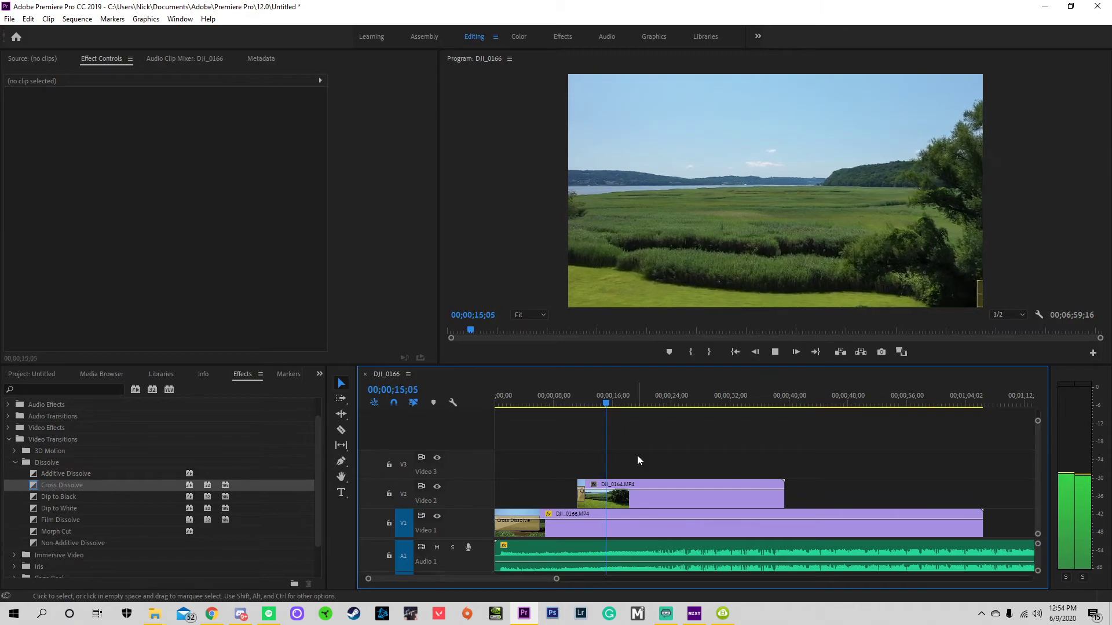
{"action": "key", "text": "space"}
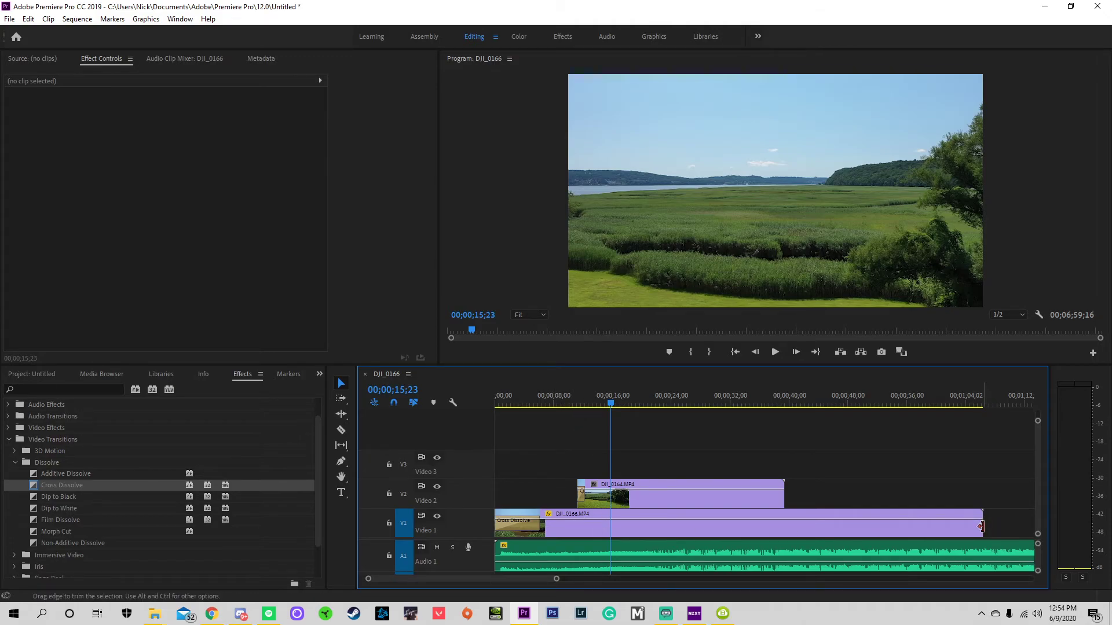
Check the dissolve at 00;00;11;19 and trim the end of the DJI_0166.MP4 clip on V1 to just past the V2 transition.
{"action": "left_click_drag", "start_coordinate": [573, 401], "coordinate": [580, 402]}
{"action": "key", "text": "equal"}
{"action": "key", "text": "equal"}
{"action": "key", "text": "equal"}
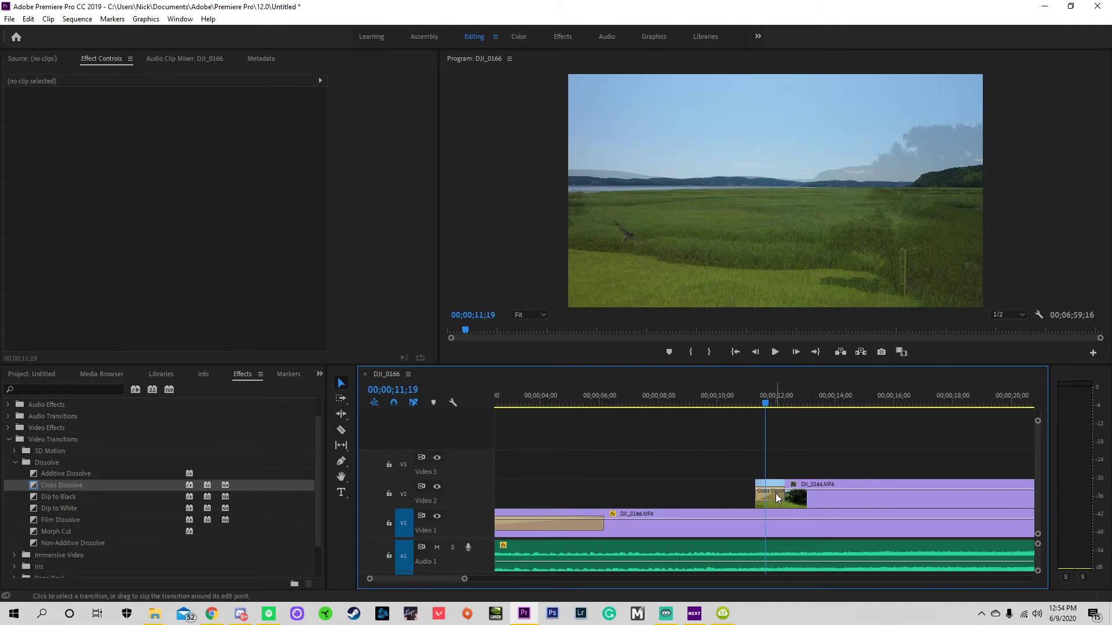
{"action": "key", "text": "minus"}
{"action": "key", "text": "minus"}
{"action": "key", "text": "minus"}
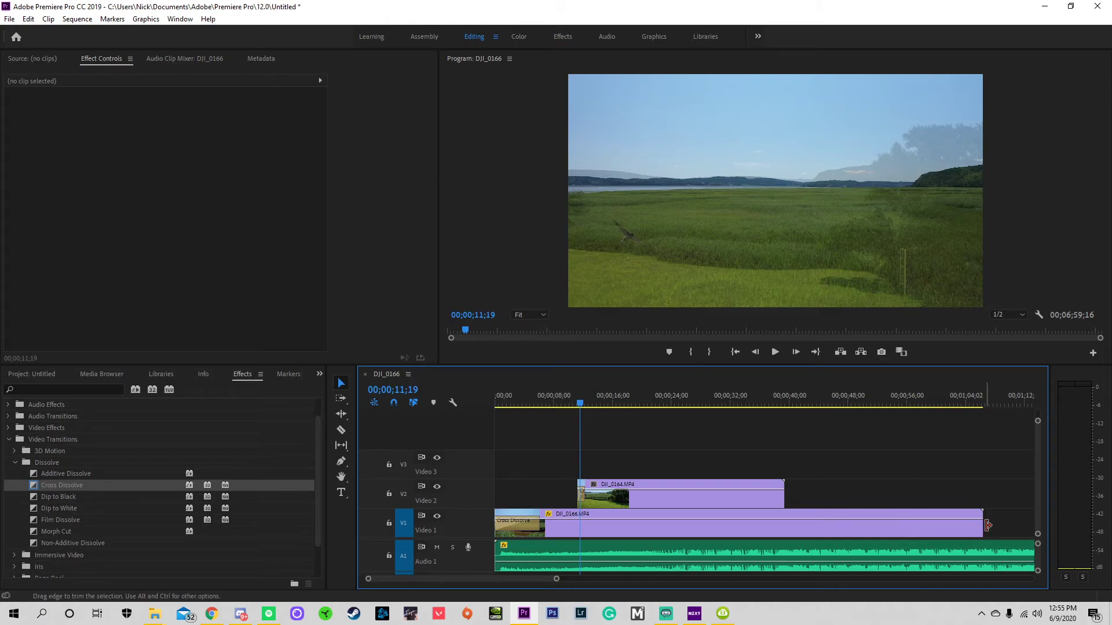
{"action": "left_click", "coordinate": [599, 524]}
{"action": "left_click_drag", "start_coordinate": [978, 531], "coordinate": [590, 527]}
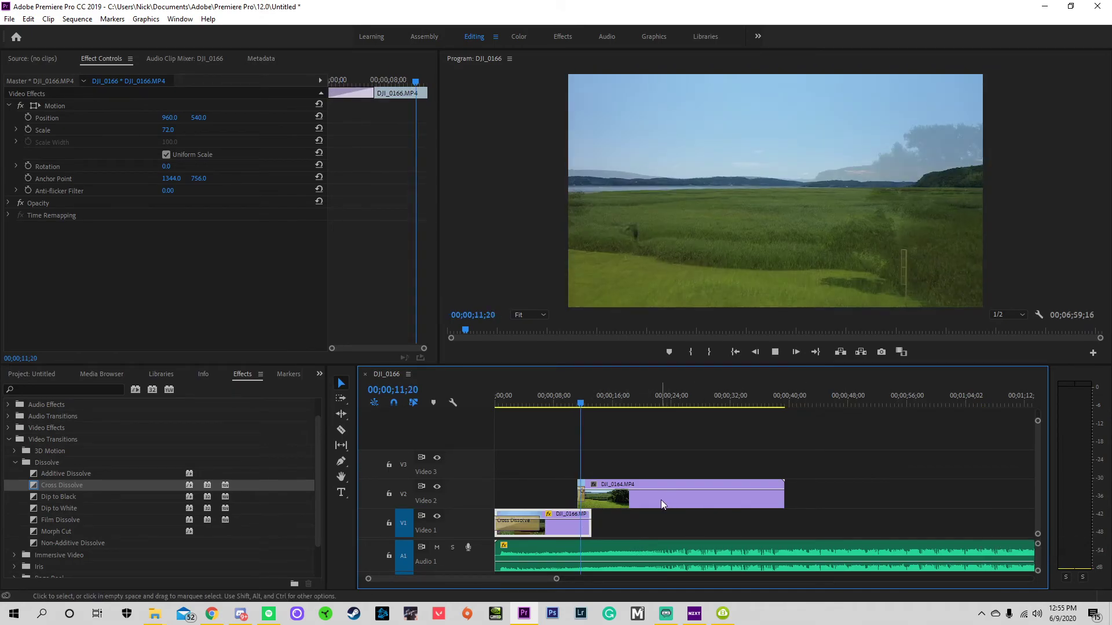
Play the trimmed overlap to 00;00;15;14 and set the scale of the DJI_0164.MP4 clip on V2 to 72.
{"action": "key", "text": "space"}
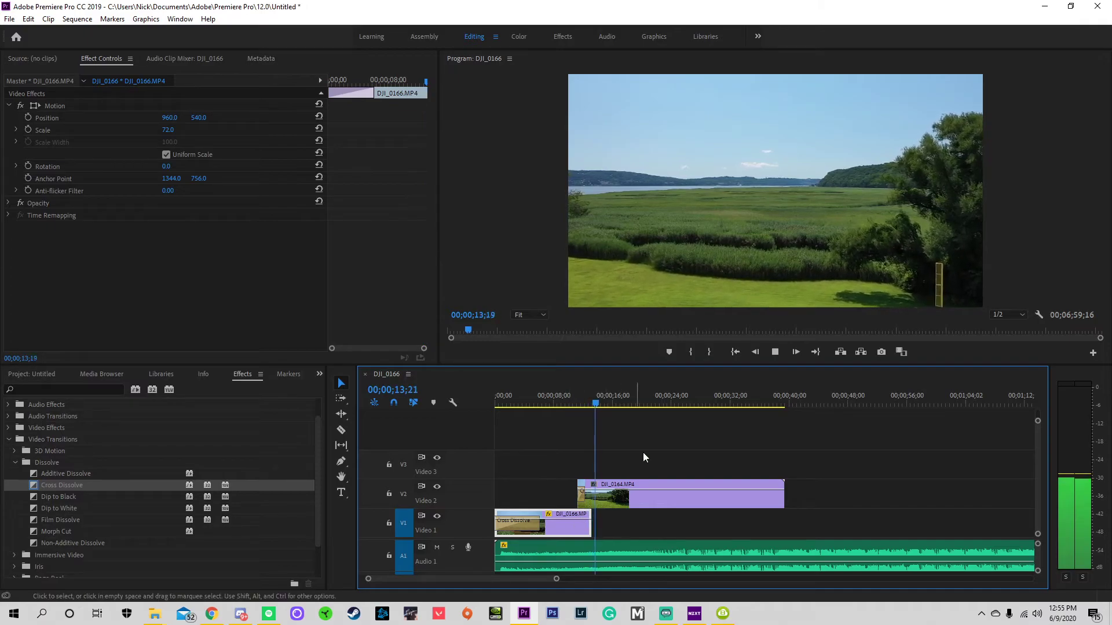
{"action": "key", "text": "space"}
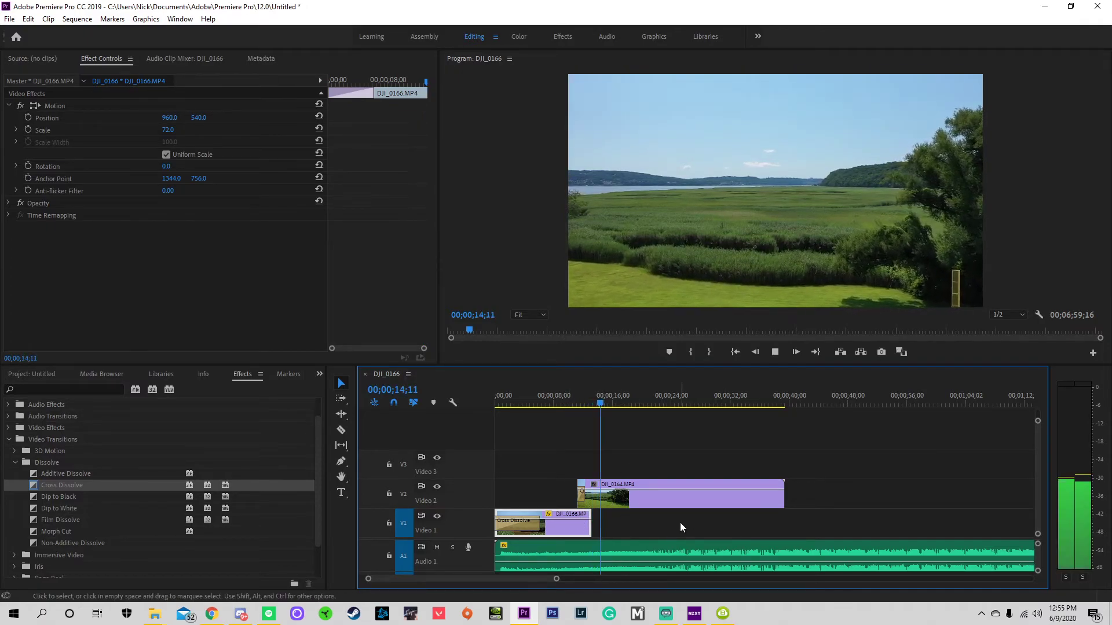
{"action": "key", "text": "space"}
{"action": "left_click", "coordinate": [620, 499]}
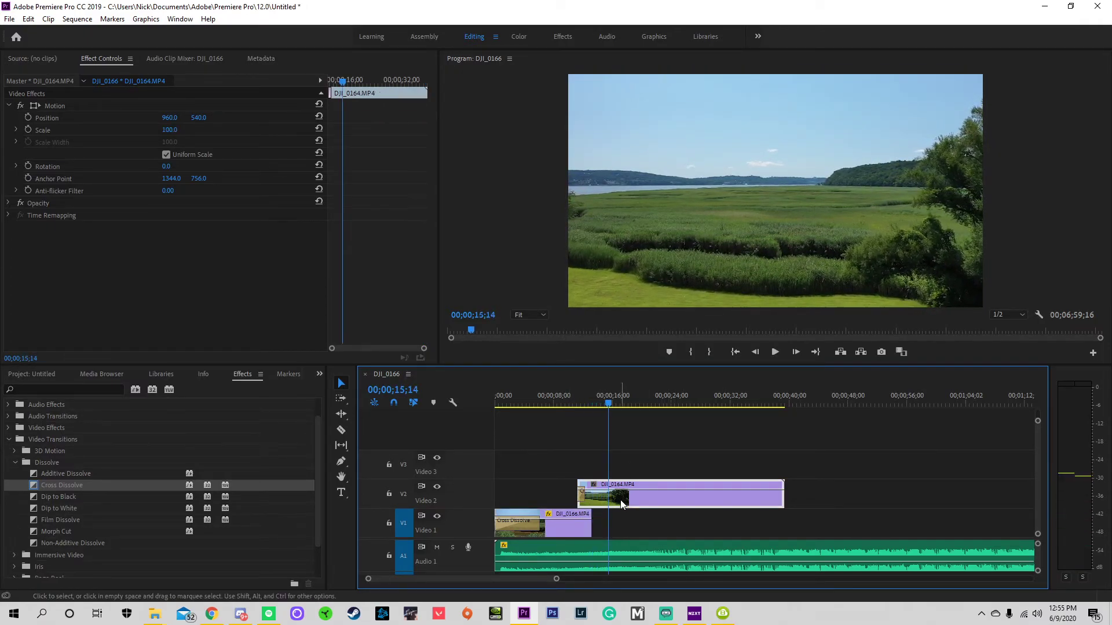
{"action": "mouse_move", "coordinate": [173, 131]}
{"action": "left_mouse_down"}
{"action": "mouse_move", "coordinate": [138, 131]}
{"action": "mouse_move", "coordinate": [158, 131]}
{"action": "left_mouse_up"}
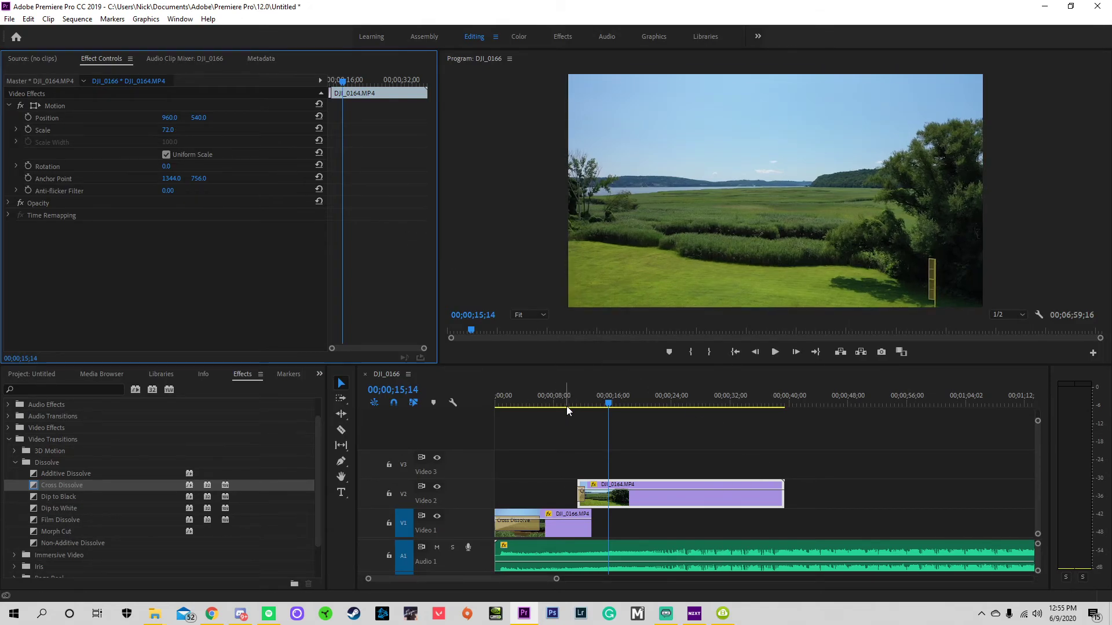
Preview the Cross Dissolve from the V1 clip into the rescaled V2 clip, stopping playback at 00;00;13;14.
{"action": "left_click", "coordinate": [558, 392]}
{"action": "key", "text": "minus"}
{"action": "key", "text": "minus"}
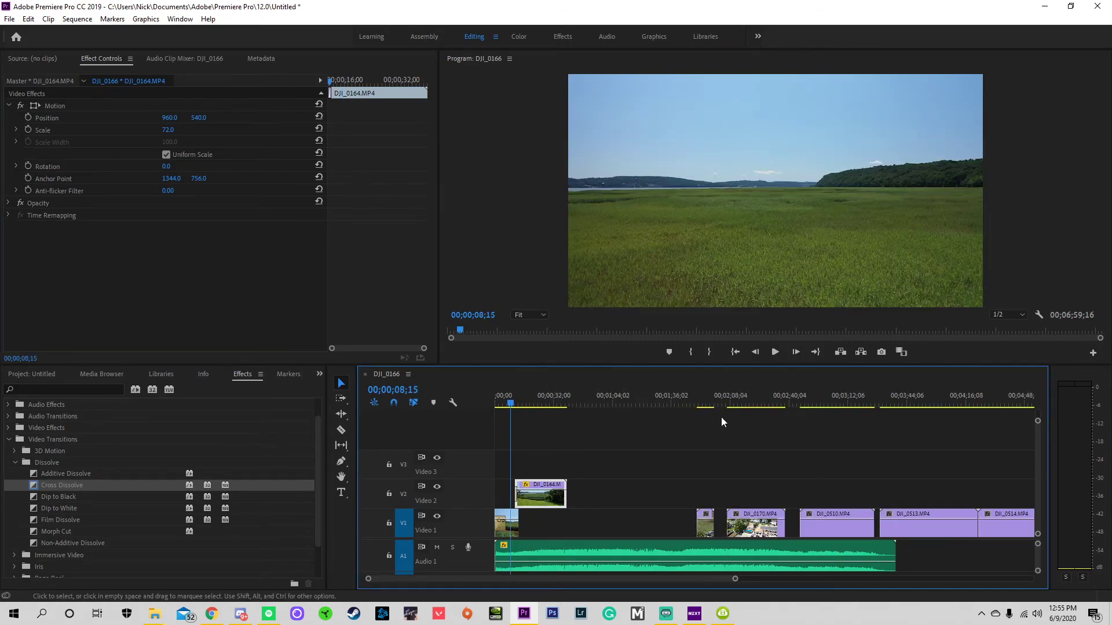
{"action": "key", "text": "equal"}
{"action": "key", "text": "equal"}
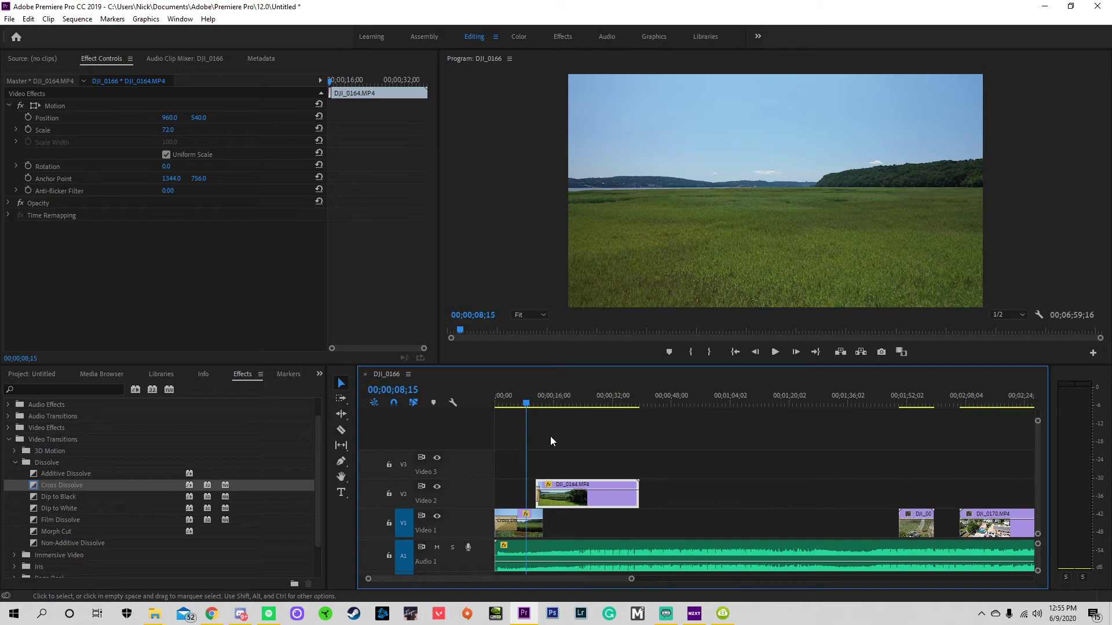
{"action": "left_click", "coordinate": [594, 397]}
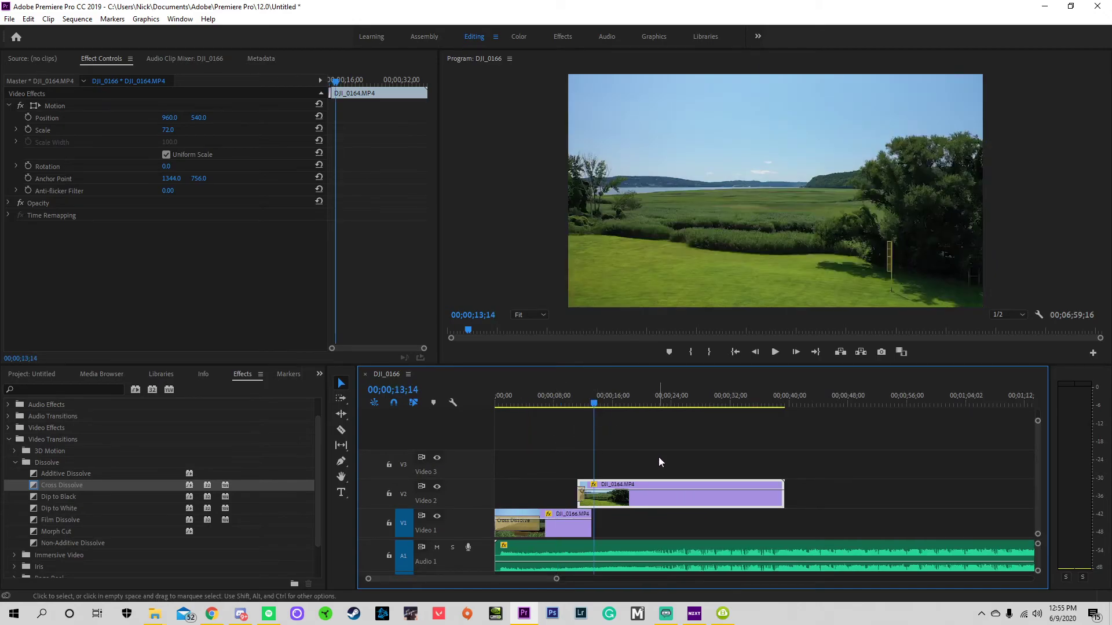
{"action": "key", "text": "space"}
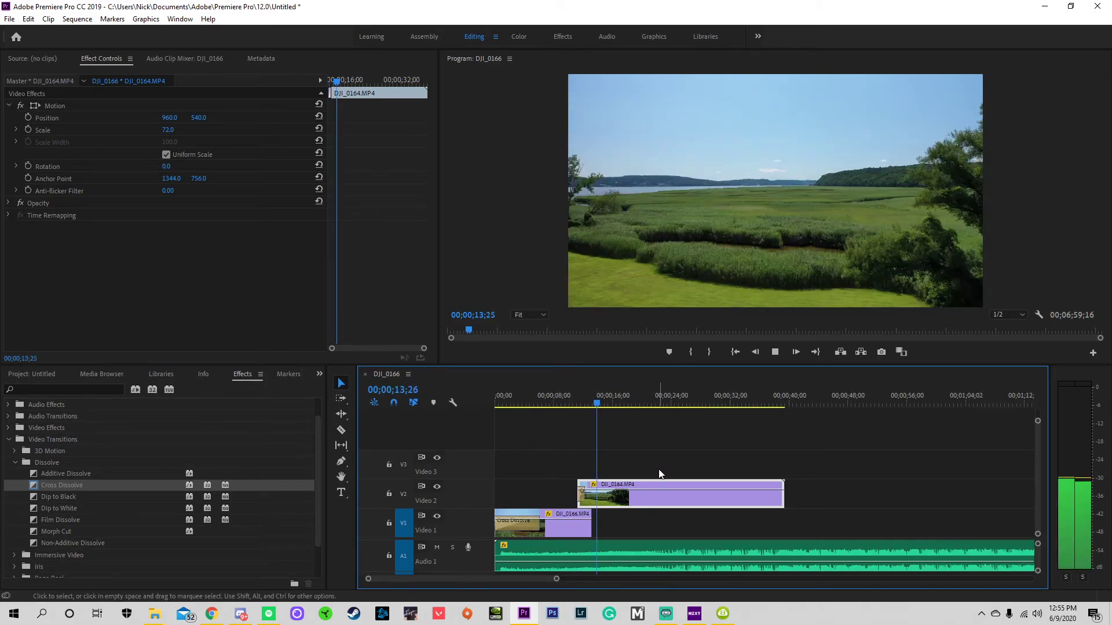
{"action": "key", "text": "space"}
{"action": "left_click", "coordinate": [570, 399]}
{"action": "key", "text": "space"}
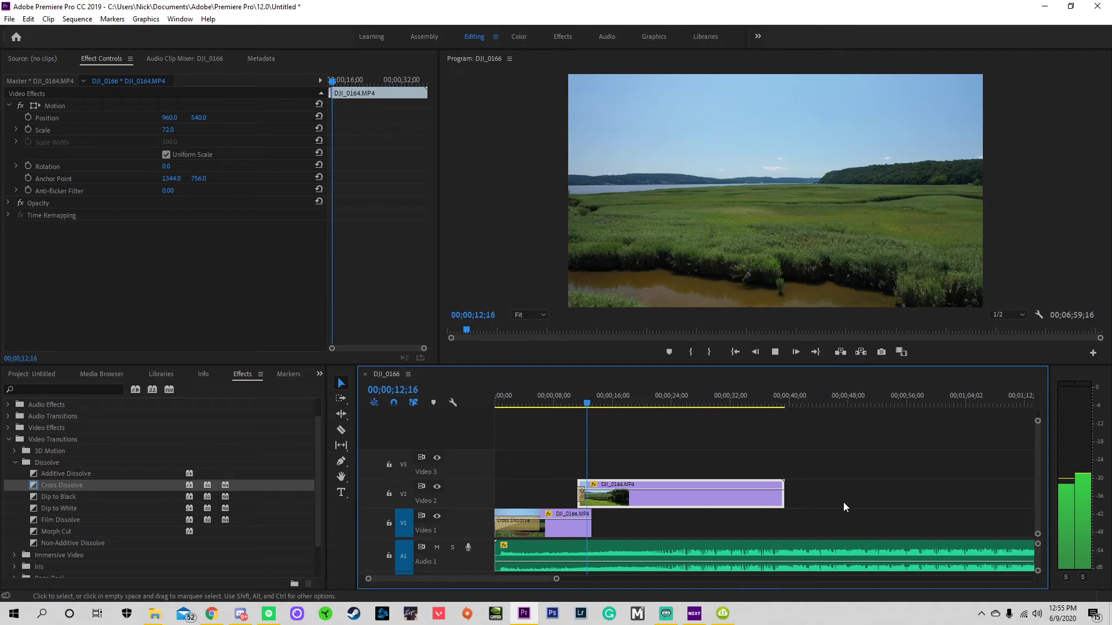
{"action": "key", "text": "space"}
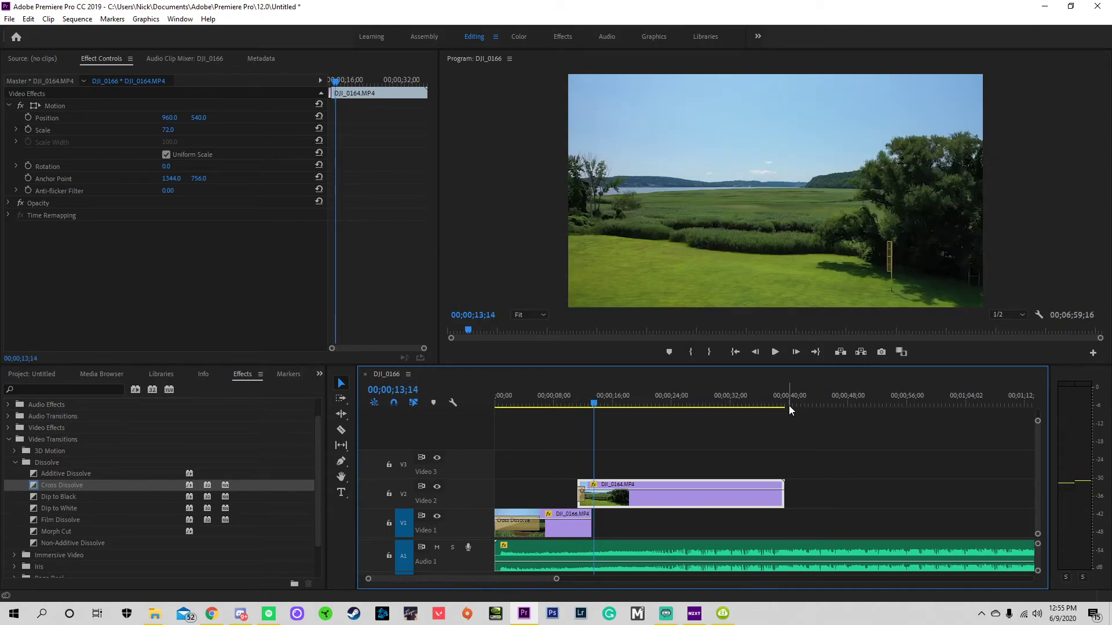
Mark the out point at 00;00;40;09 and render the sequence In to Out, playing the rendered section to 00;00;15;15.
{"action": "left_click", "coordinate": [793, 402]}
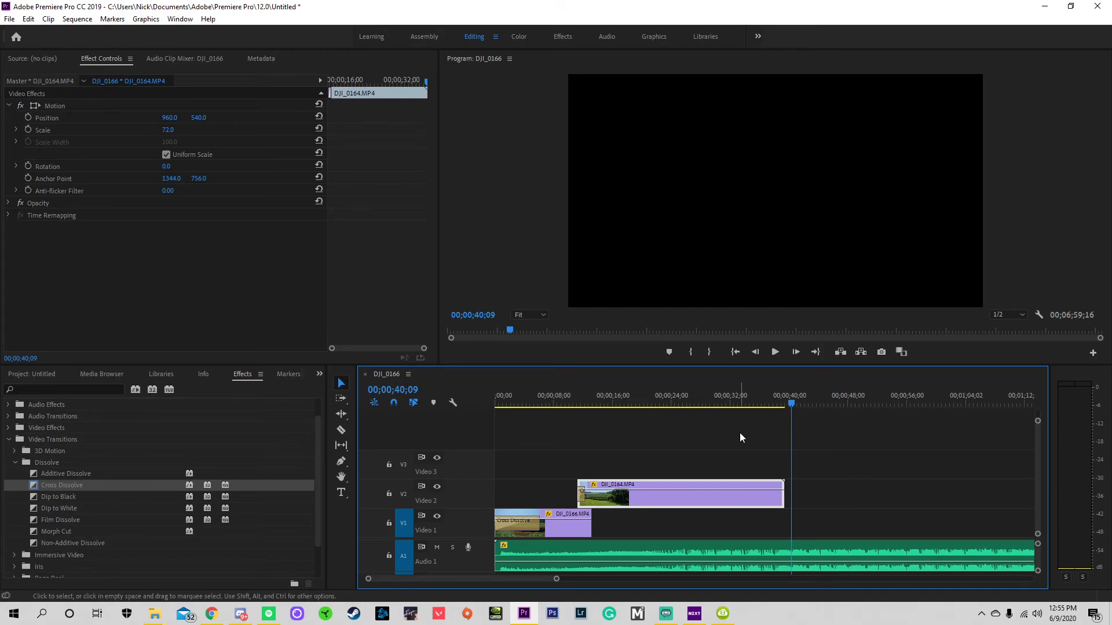
{"action": "key", "text": "o"}
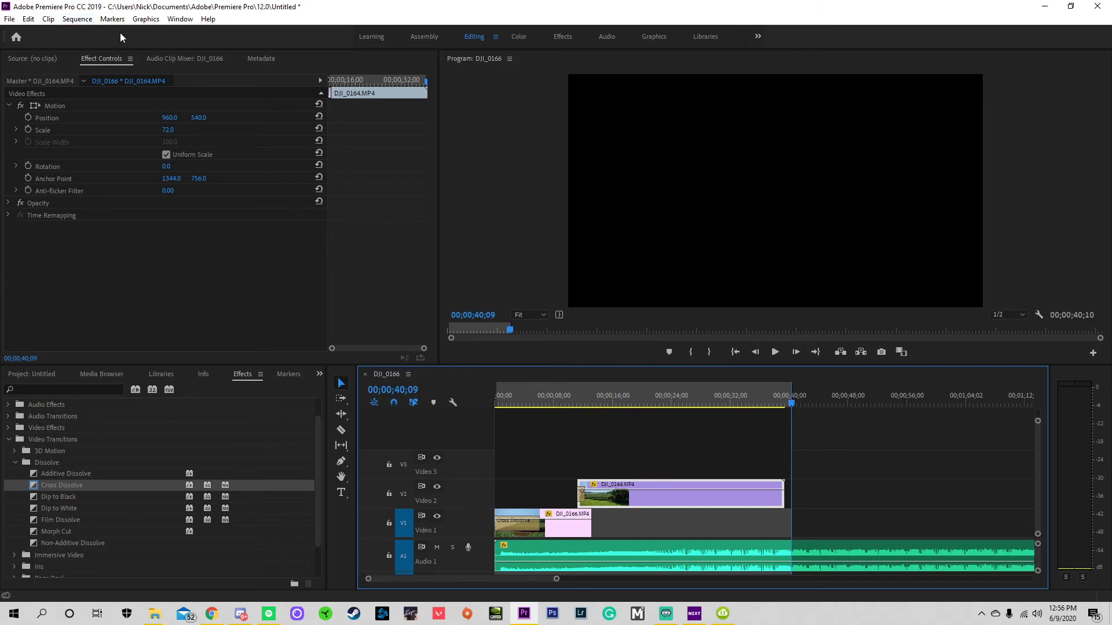
{"action": "left_click", "coordinate": [77, 21]}
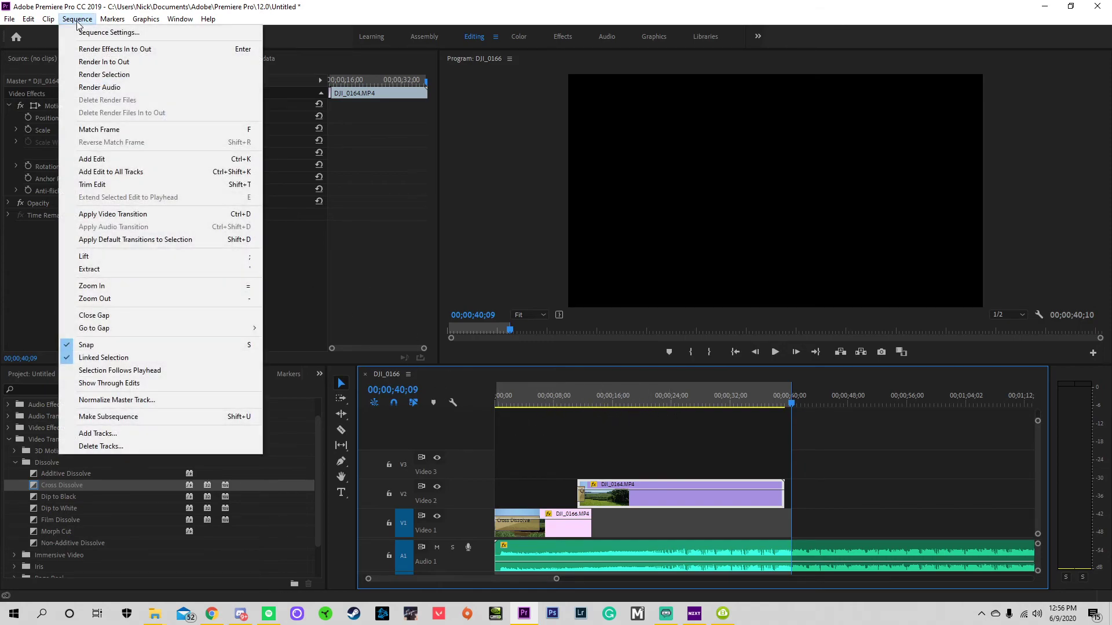
{"action": "left_click", "coordinate": [106, 62]}
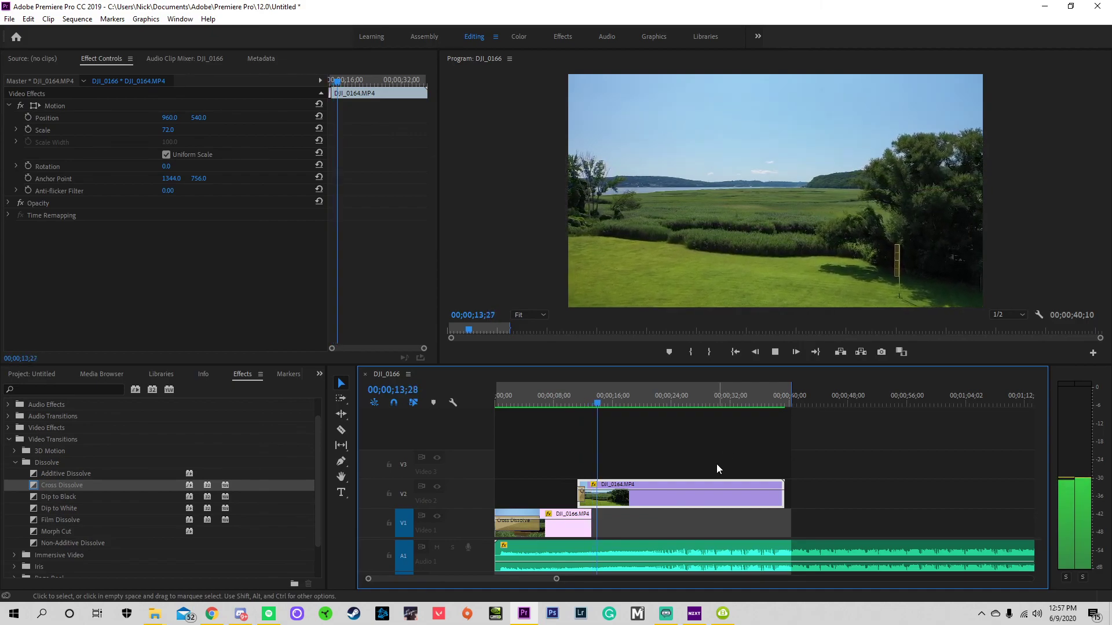
{"action": "key", "text": "space"}
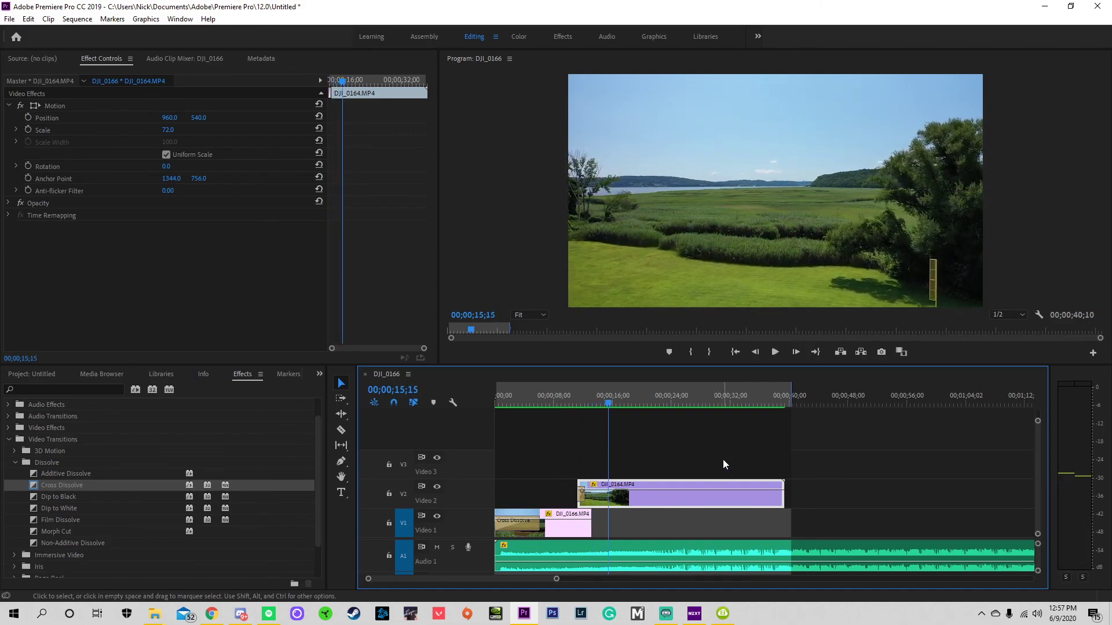